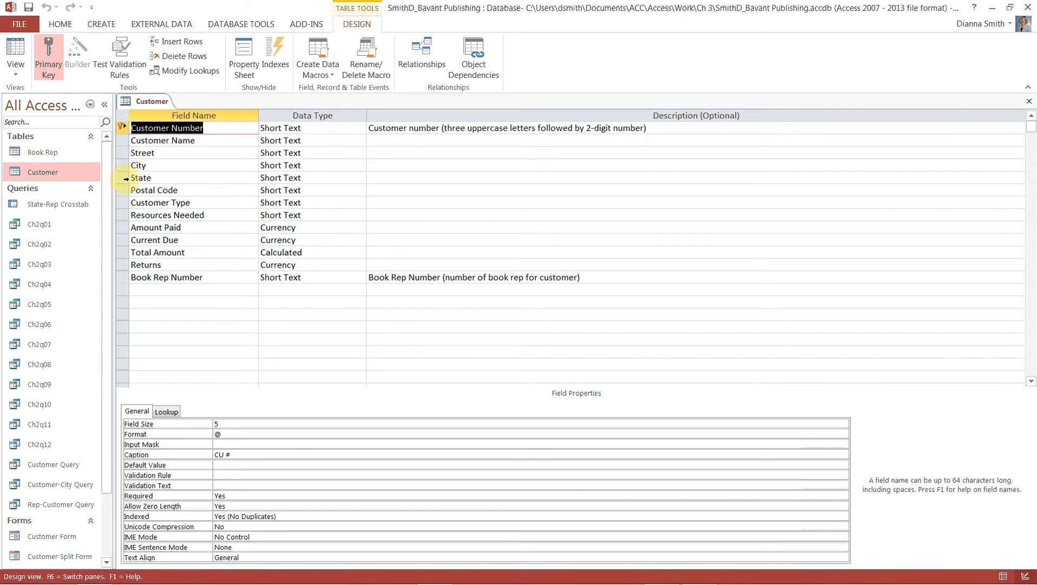
- Set the Street field's size to 25 in the Customer table design
{"action": "left_click", "coordinate": [124, 153]}
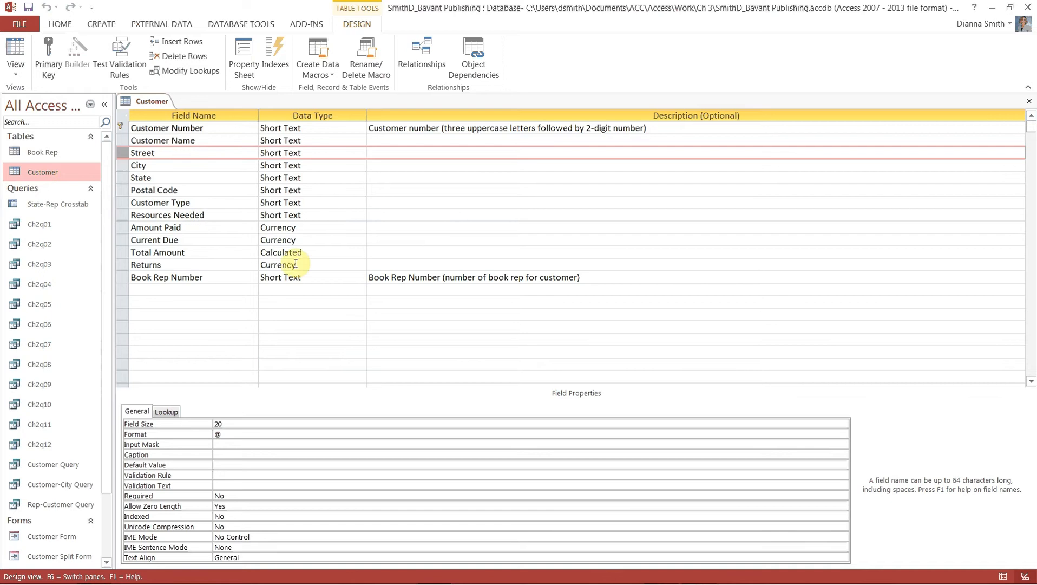
{"action": "left_click", "coordinate": [260, 426]}
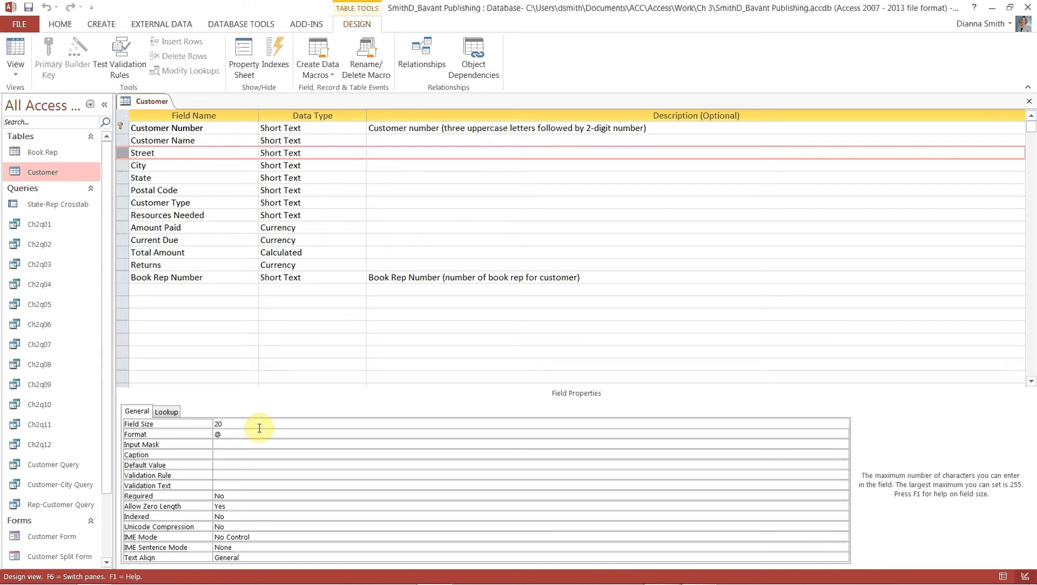
{"action": "key", "text": "BackSpace"}
{"action": "type", "text": "5"}
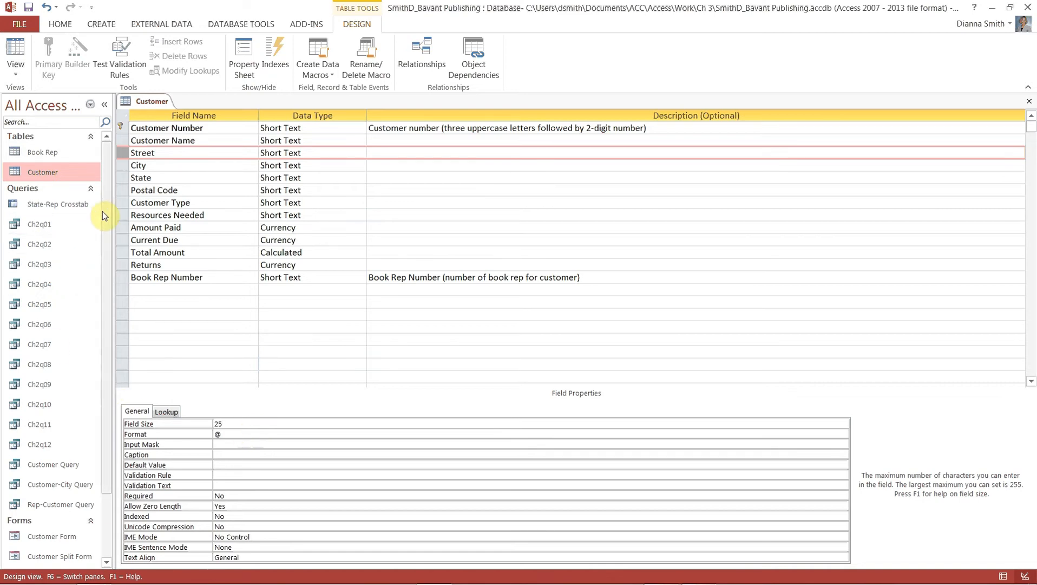
- Make the Customer Name field required by setting its Required property to Yes
{"action": "left_click", "coordinate": [122, 142]}
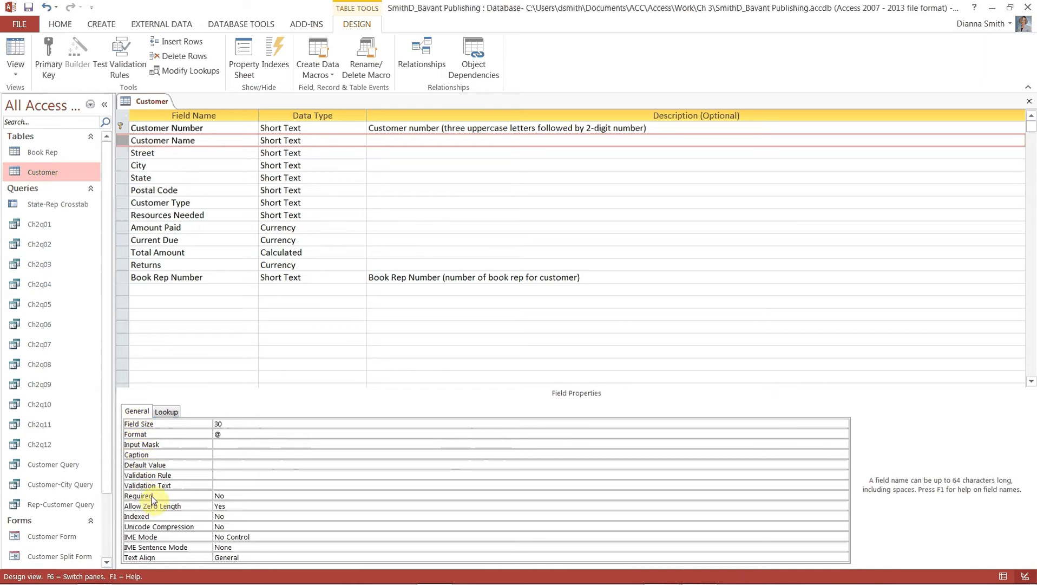
{"action": "left_click", "coordinate": [234, 496]}
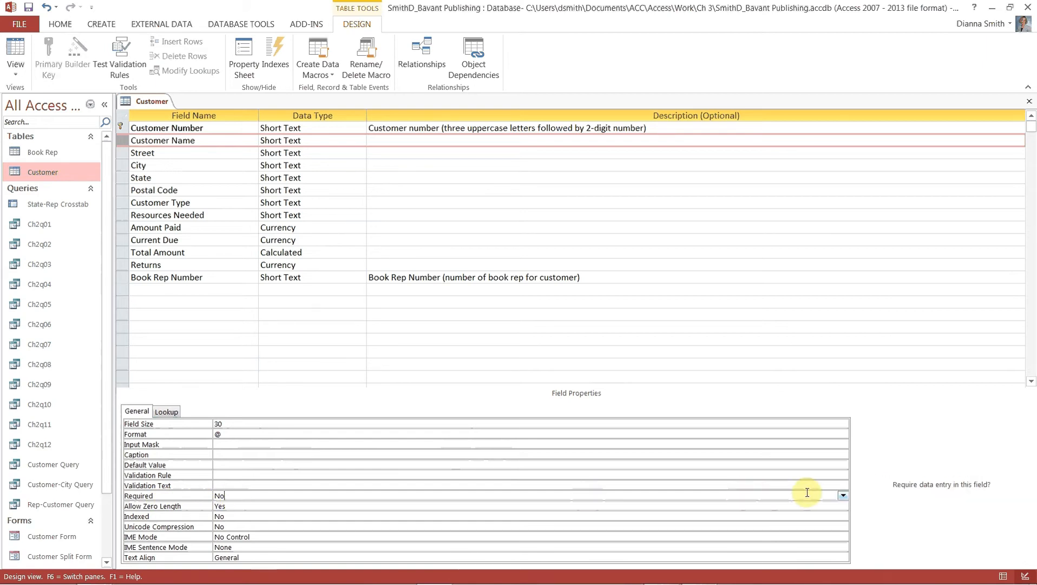
{"action": "left_click", "coordinate": [844, 495]}
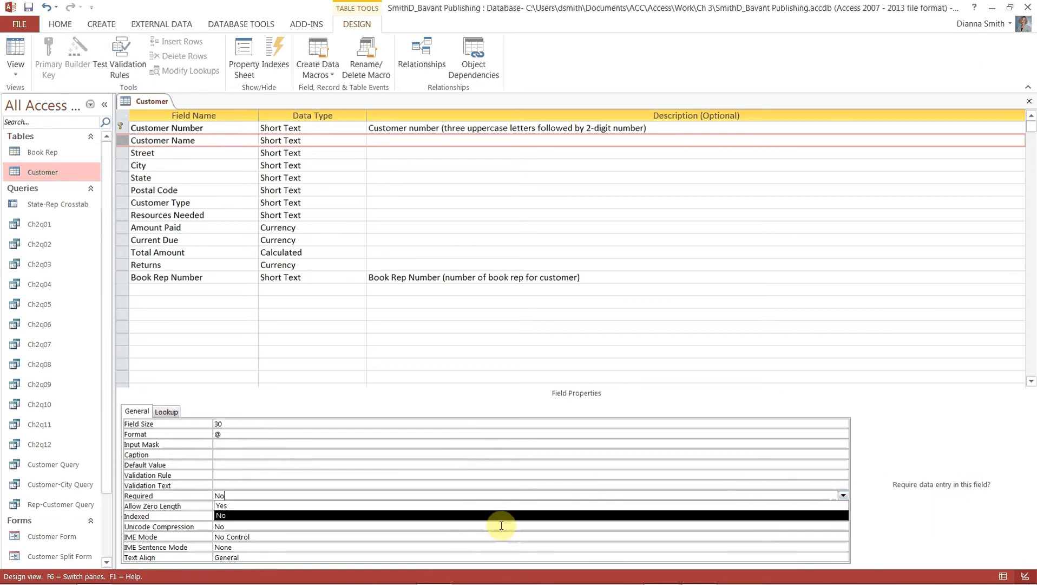
{"action": "left_click", "coordinate": [363, 506]}
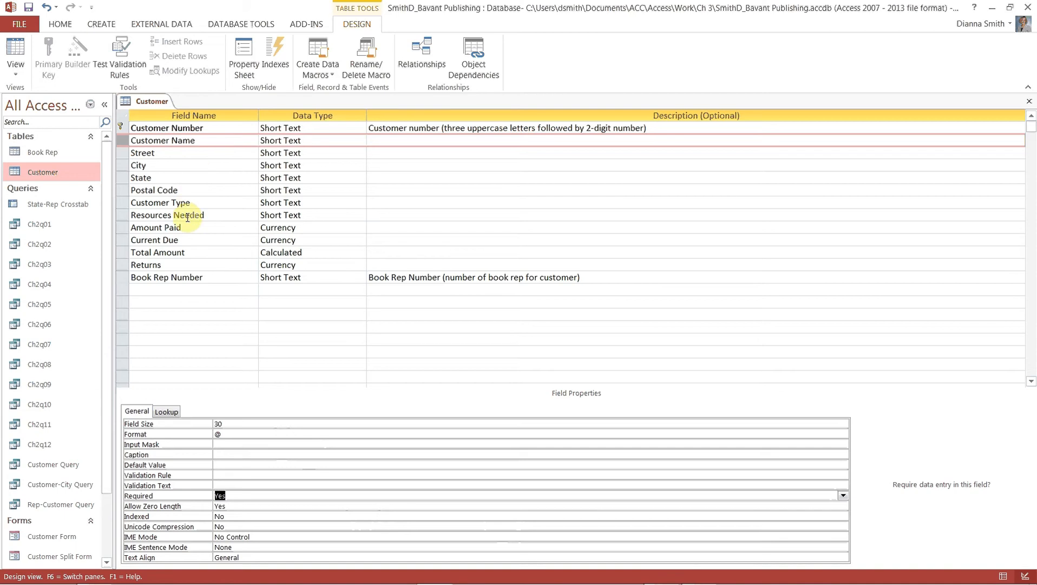
- Give the Returns field the validation rule >=0 And <=30000
{"action": "left_click", "coordinate": [184, 266]}
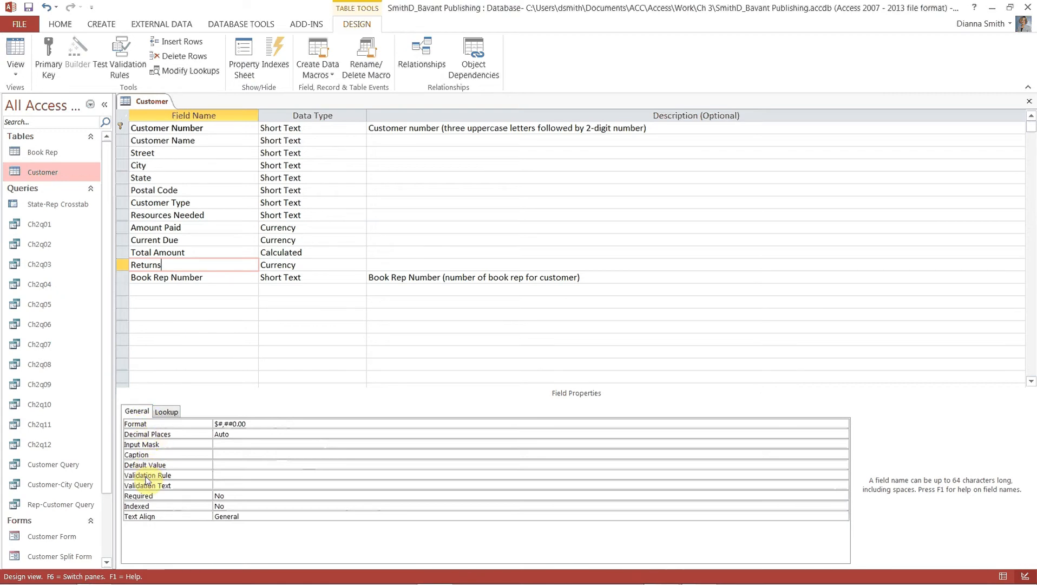
{"action": "left_click", "coordinate": [221, 475]}
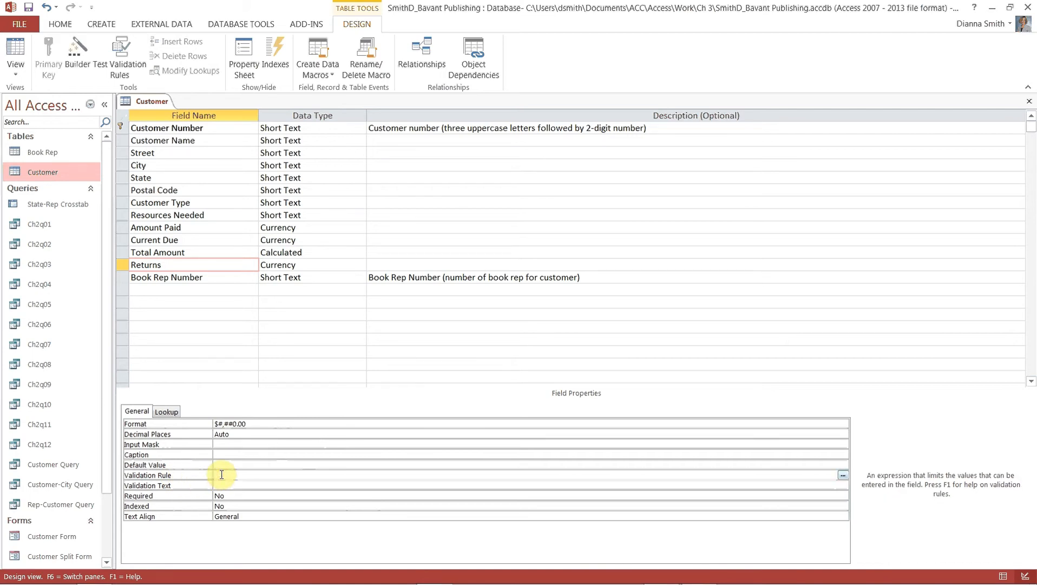
{"action": "type", "text": ">=o"}
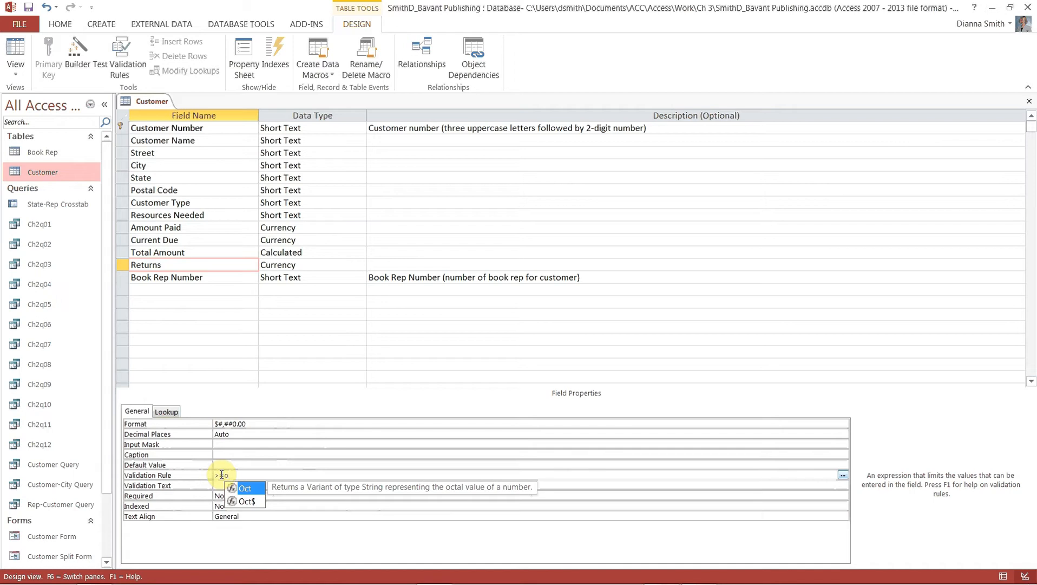
{"action": "key", "text": "BackSpace"}
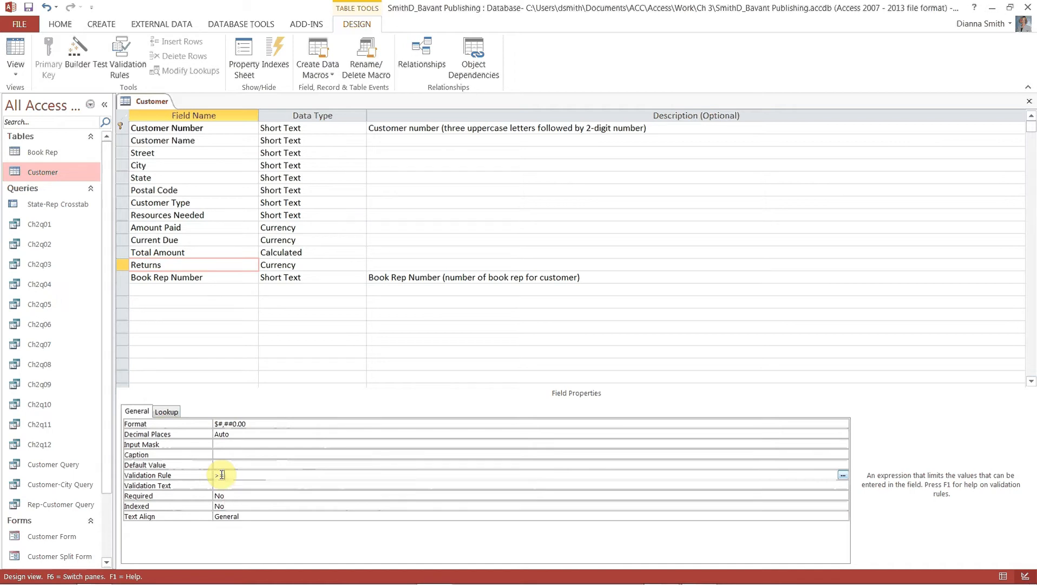
{"action": "type", "text": "0and<=30000"}
{"action": "left_click", "coordinate": [221, 474]}
{"action": "type", "text": "="}
- Enter "Must be at least $0.00 and at most $30,000.00" as the Returns field's validation text
{"action": "left_click", "coordinate": [280, 484]}
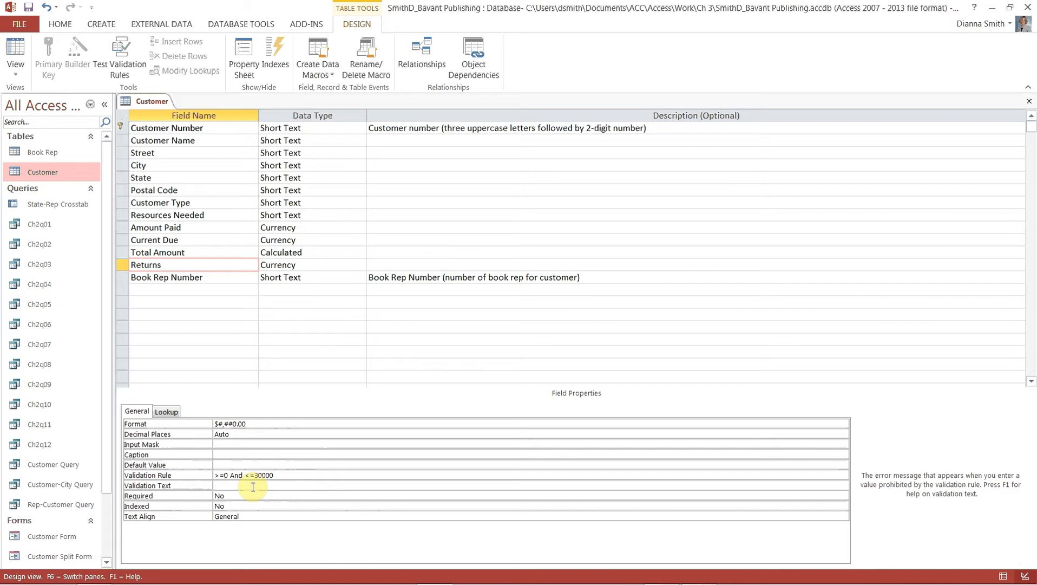
{"action": "type", "text": "Must be at least $0.00 and at most $30,000"}
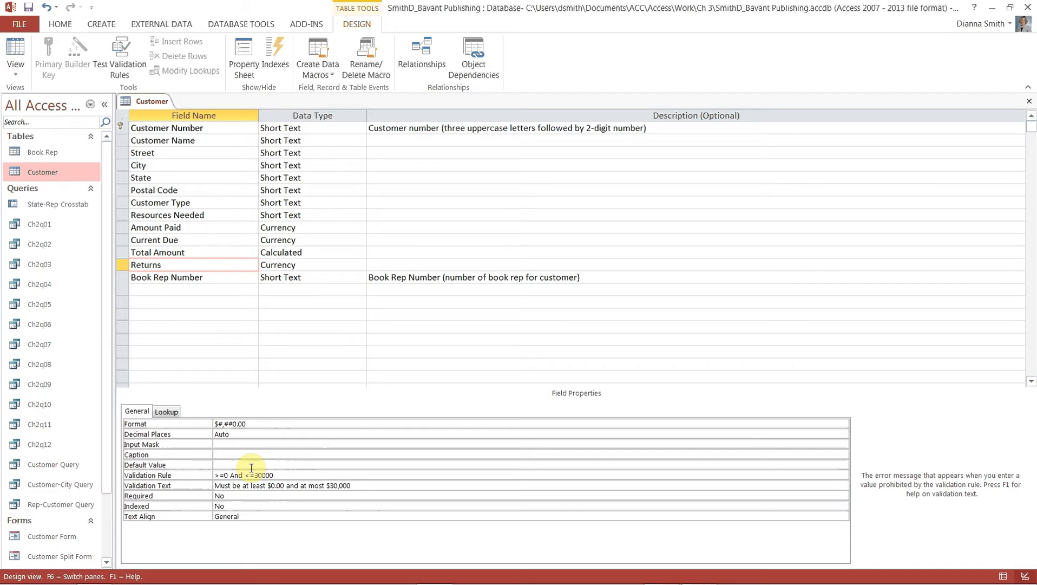
{"action": "type", "text": ".00"}
{"action": "left_click", "coordinate": [252, 467]}
{"action": "right_click", "coordinate": [251, 469]}
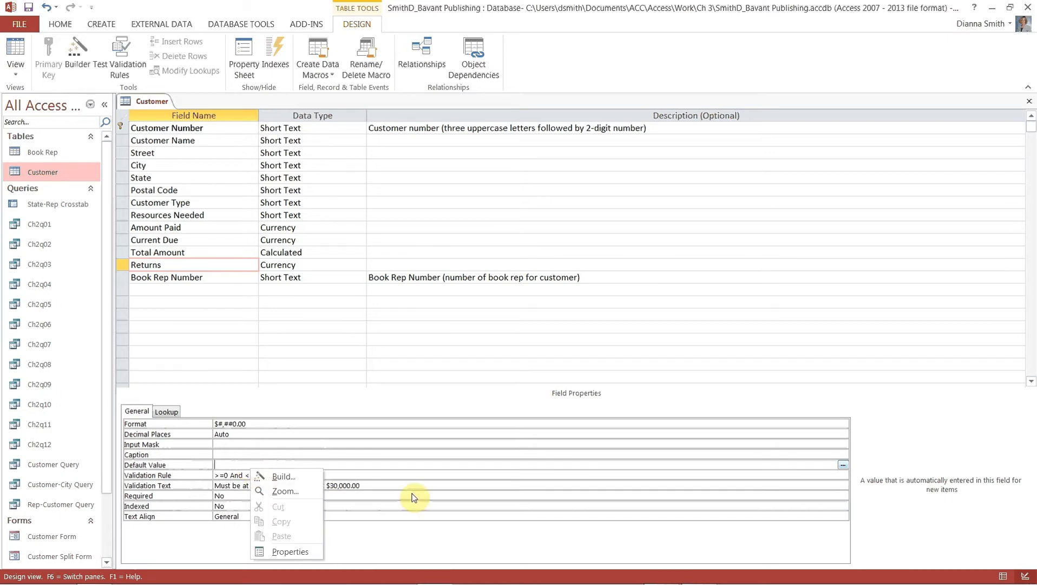
{"action": "left_click", "coordinate": [413, 476]}
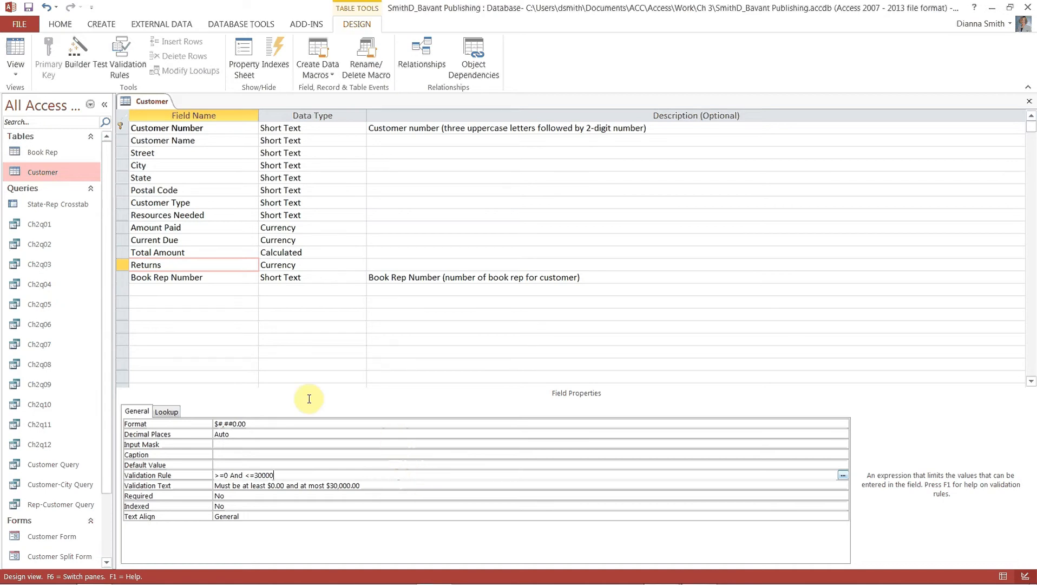
- Set the Customer Type field's default value to ="UNI"
{"action": "left_click", "coordinate": [201, 202]}
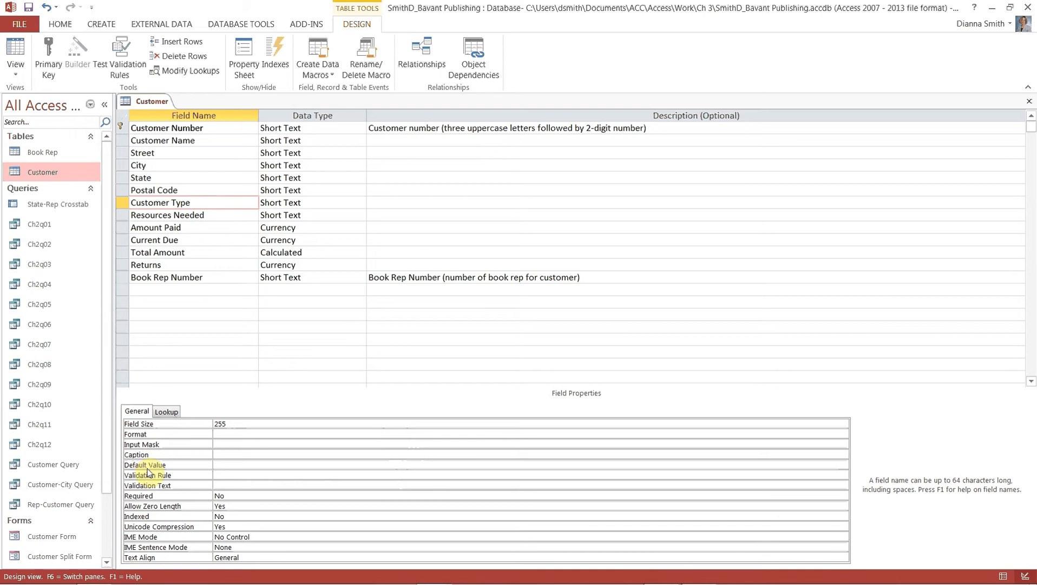
{"action": "left_click", "coordinate": [220, 466]}
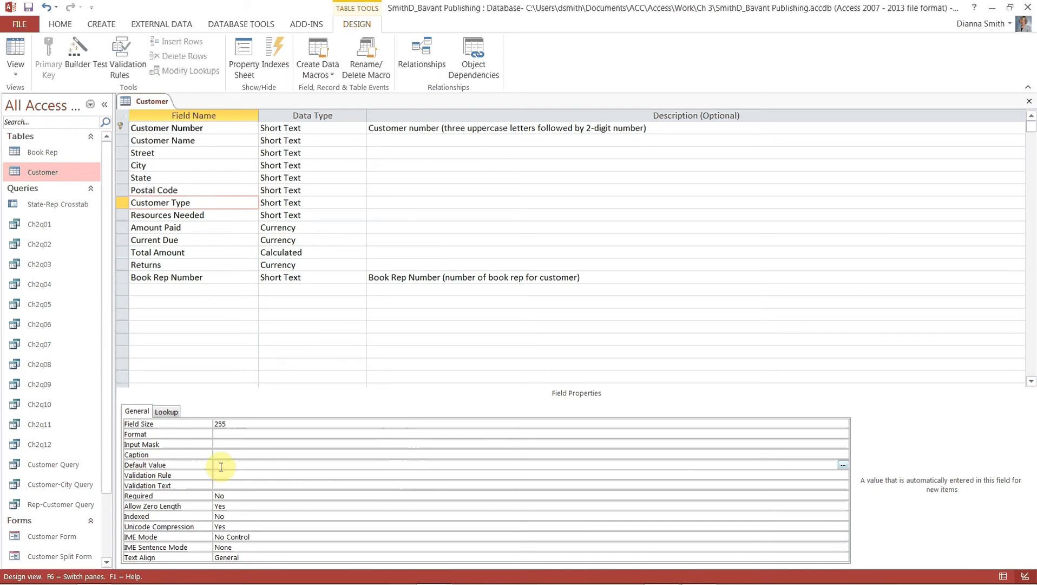
{"action": "type", "text": "="}
{"action": "type", "text": "\"N\""}
- Give the Customer Type field a validation rule that allows only =HS or =COM or =UNI
{"action": "left_click", "coordinate": [247, 477]}
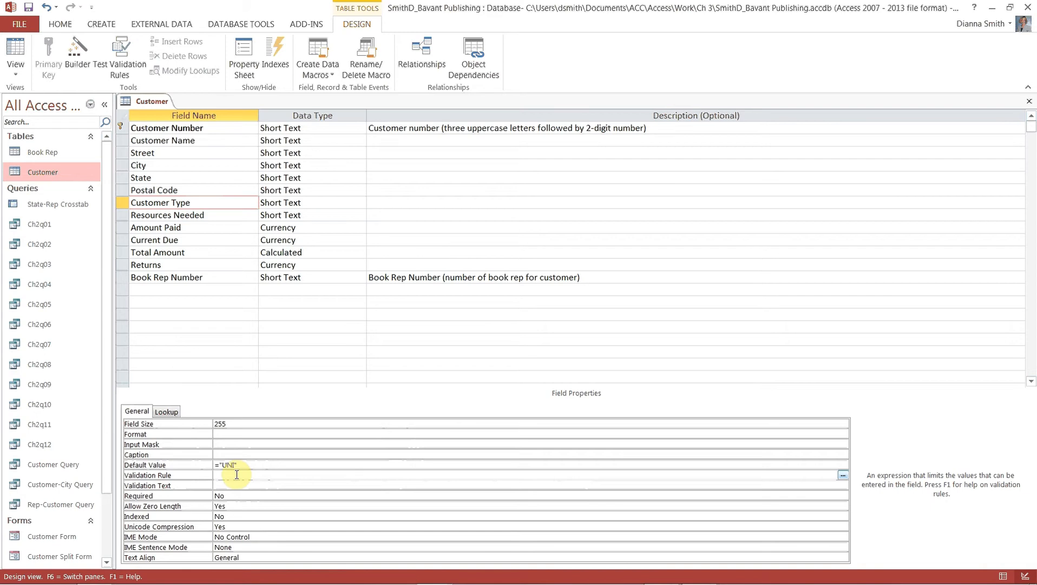
{"action": "type", "text": "=HS"}
{"action": "key", "text": "BackSpace"}
{"action": "key", "text": "BackSpace"}
{"action": "key", "text": "BackSpace"}
{"action": "type", "text": "=HS or =CO"}
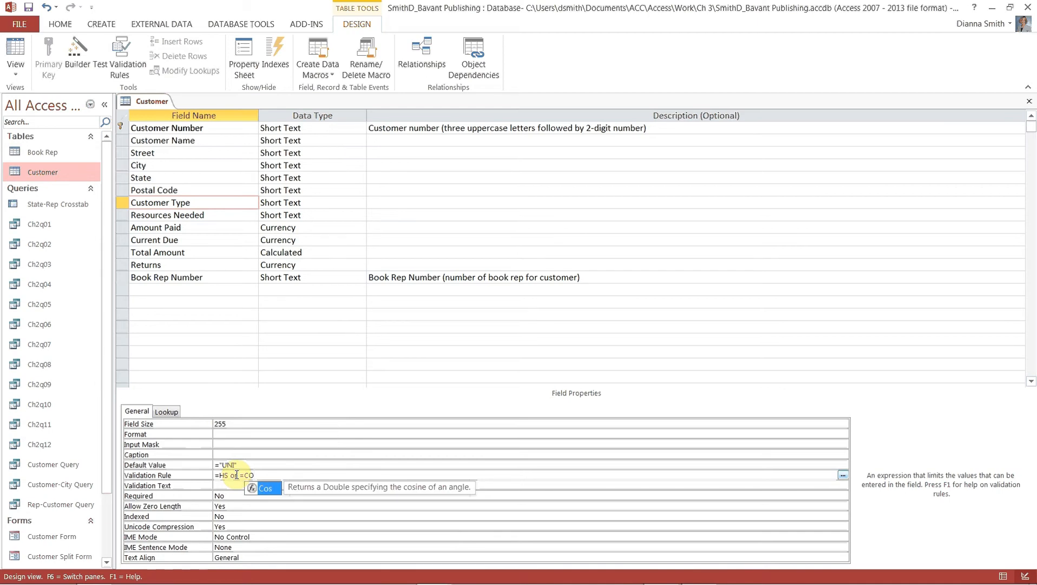
{"action": "type", "text": "M o"}
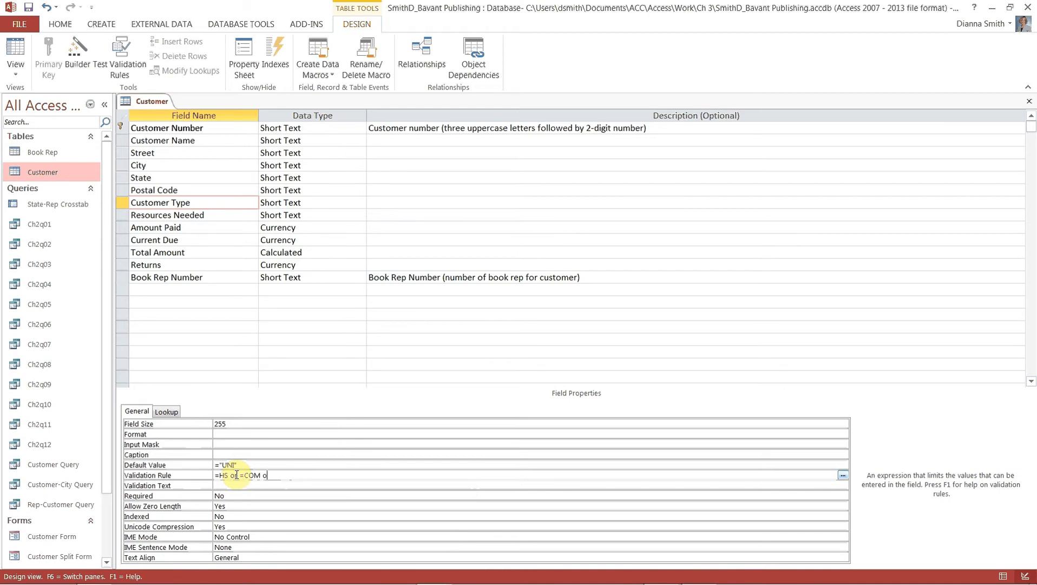
{"action": "type", "text": "r="}
{"action": "key", "text": "Caps_Lock"}
{"action": "type", "text": "UNI"}
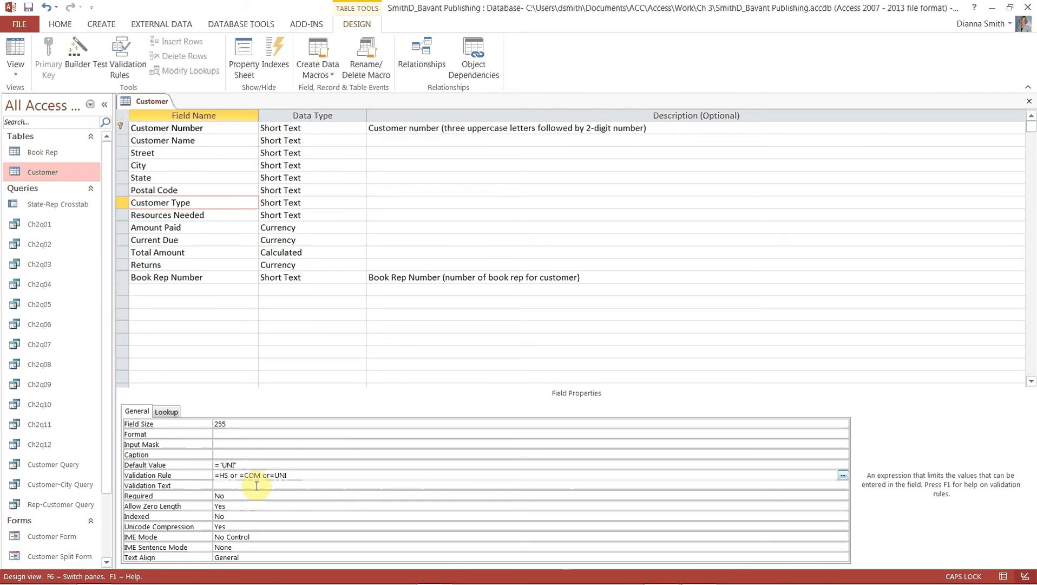
- Enter "Must be HS, COM, or UNI" as the Customer Type field's validation text
{"action": "left_click", "coordinate": [257, 486]}
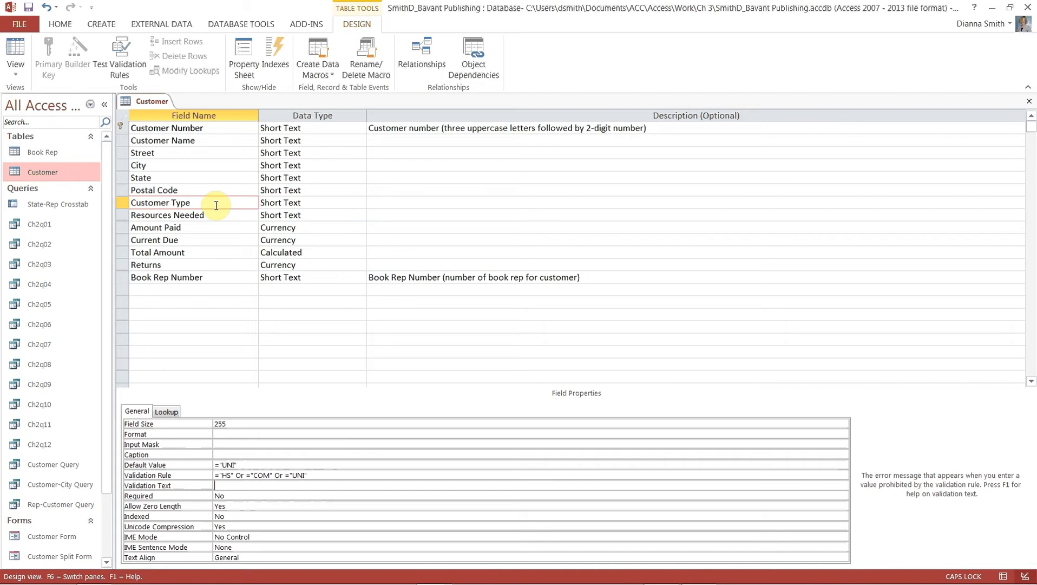
{"action": "key", "text": "Caps_Lock"}
{"action": "type", "text": "Must be HS, COM, or UNI"}
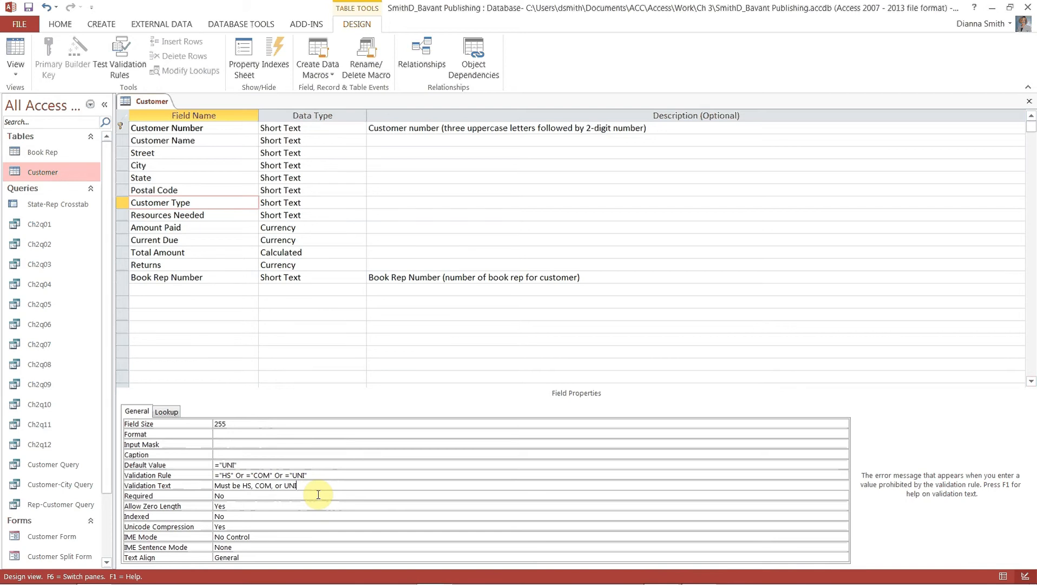
- Replace the Customer Number field's format with > to display its letters in uppercase
{"action": "left_click", "coordinate": [222, 129]}
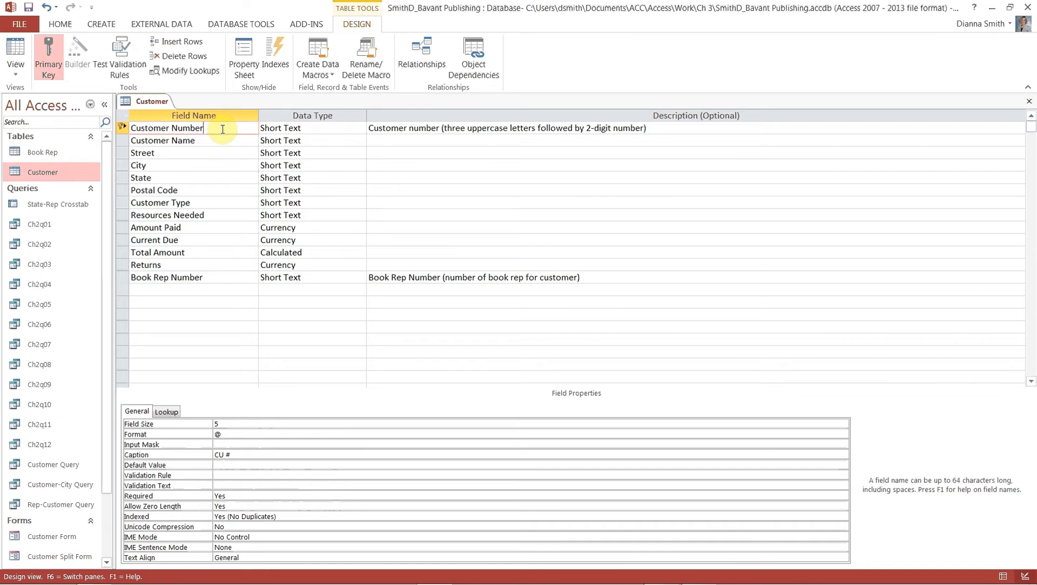
{"action": "left_click", "coordinate": [251, 431]}
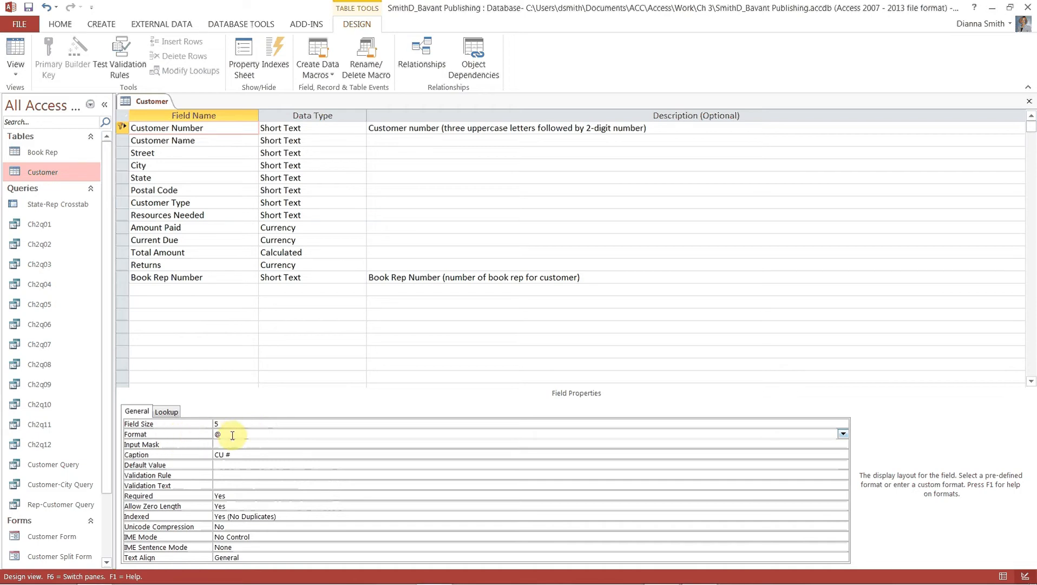
{"action": "key", "text": "BackSpace"}
{"action": "type", "text": ">"}
- Save the Customer table design without testing existing data against the new rules, and close the table
{"action": "left_click", "coordinate": [28, 8]}
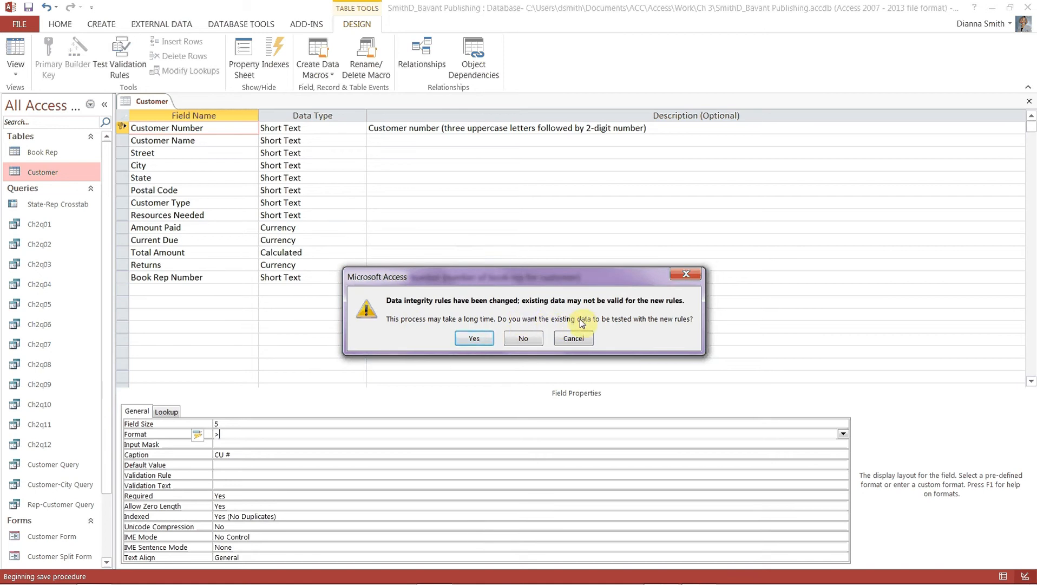
{"action": "left_click", "coordinate": [524, 339]}
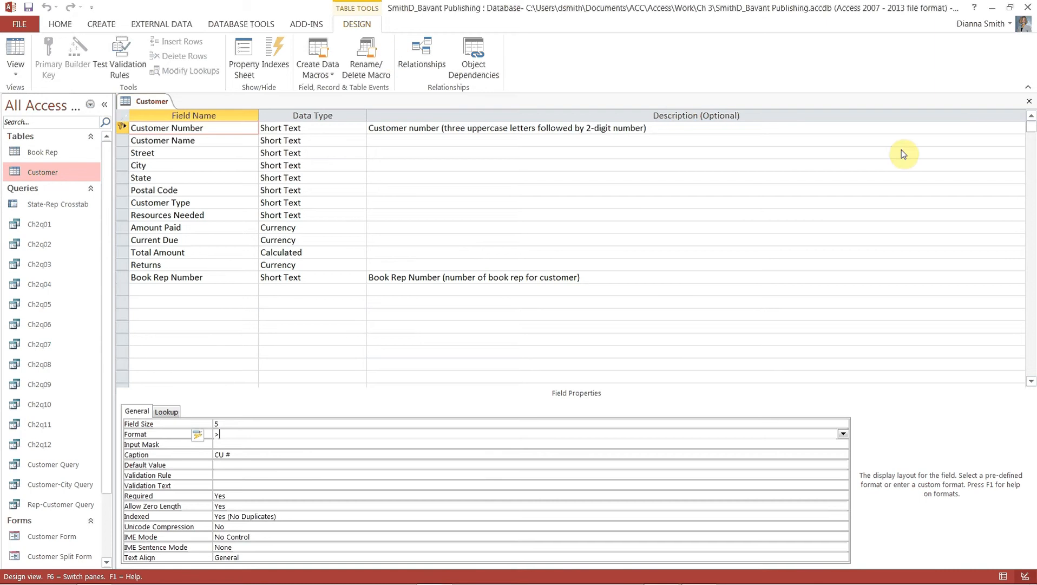
{"action": "left_click", "coordinate": [1030, 102]}
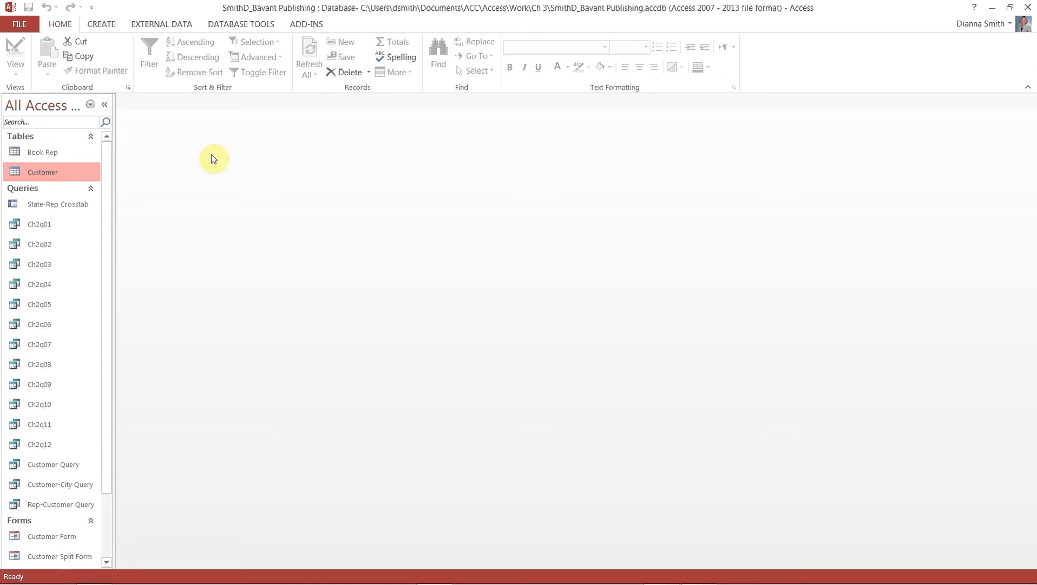
- Open the Customer table datasheet with the navigation pane collapsed and expand Metro to Metropolitan in Tri-State Consortium's street entry
{"action": "double_click", "coordinate": [69, 175]}
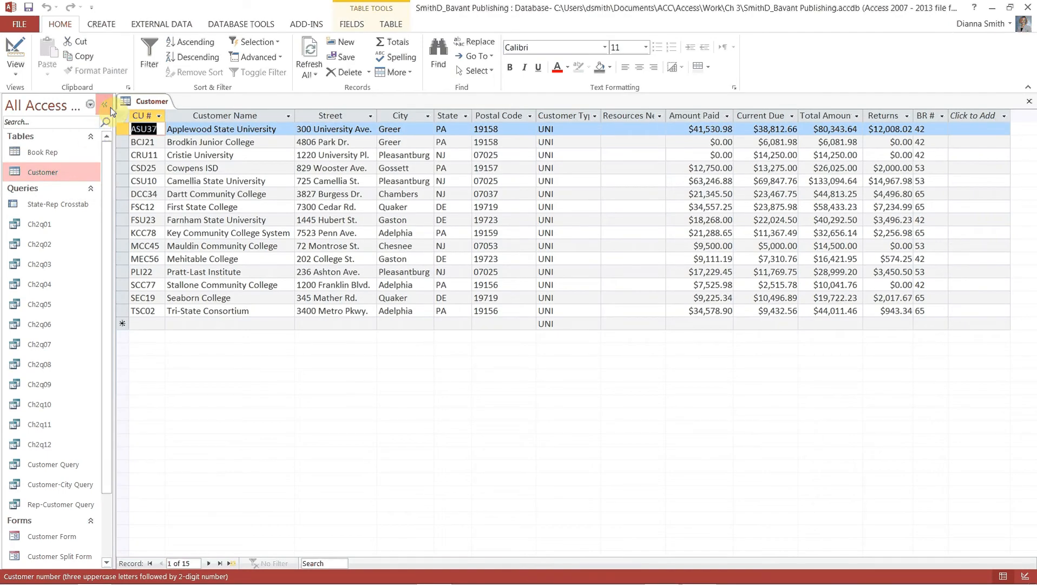
{"action": "left_click", "coordinate": [110, 107]}
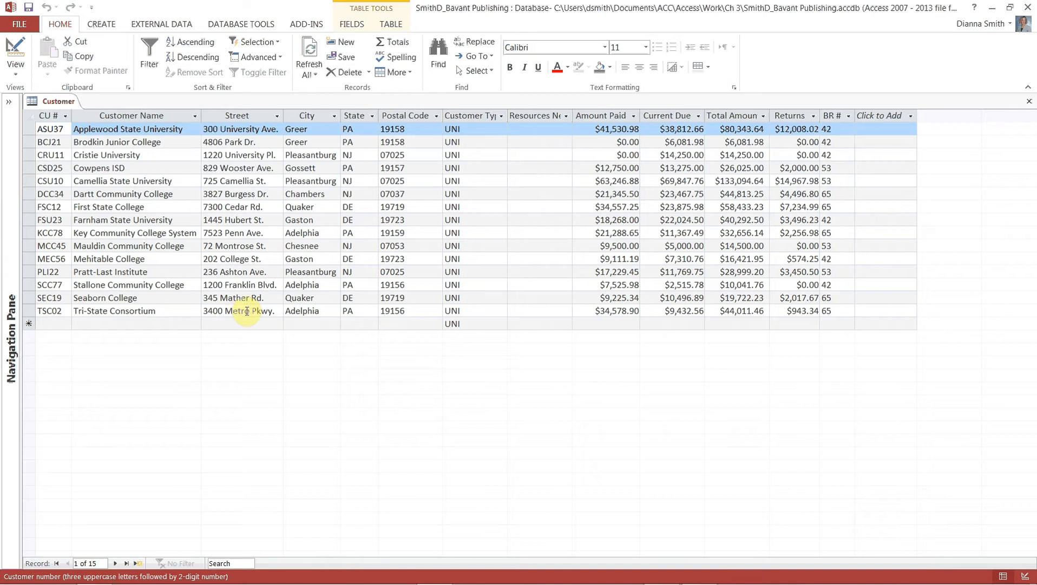
{"action": "left_click", "coordinate": [275, 310]}
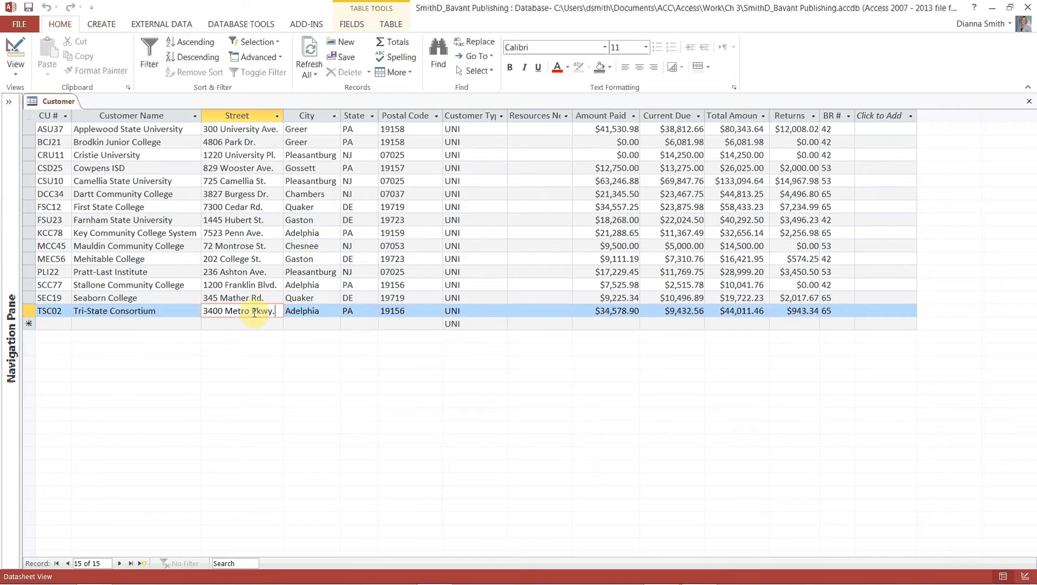
{"action": "left_click", "coordinate": [251, 311]}
{"action": "type", "text": "politan"}
{"action": "key", "text": "Tab"}
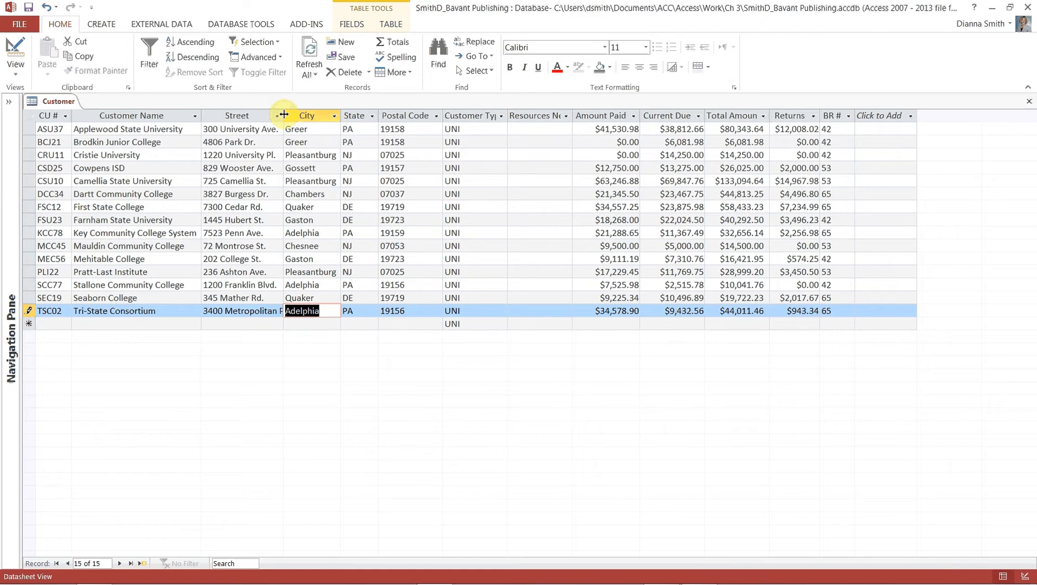
- Fit the Street column's width to its longest entry, then save and close the Customer table
{"action": "double_click", "coordinate": [284, 115]}
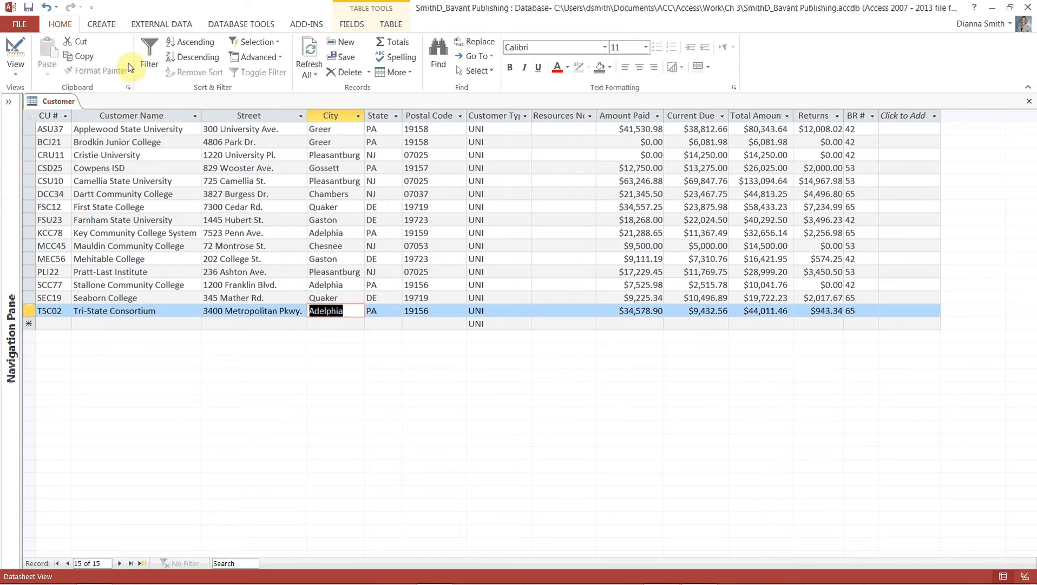
{"action": "left_click", "coordinate": [30, 9]}
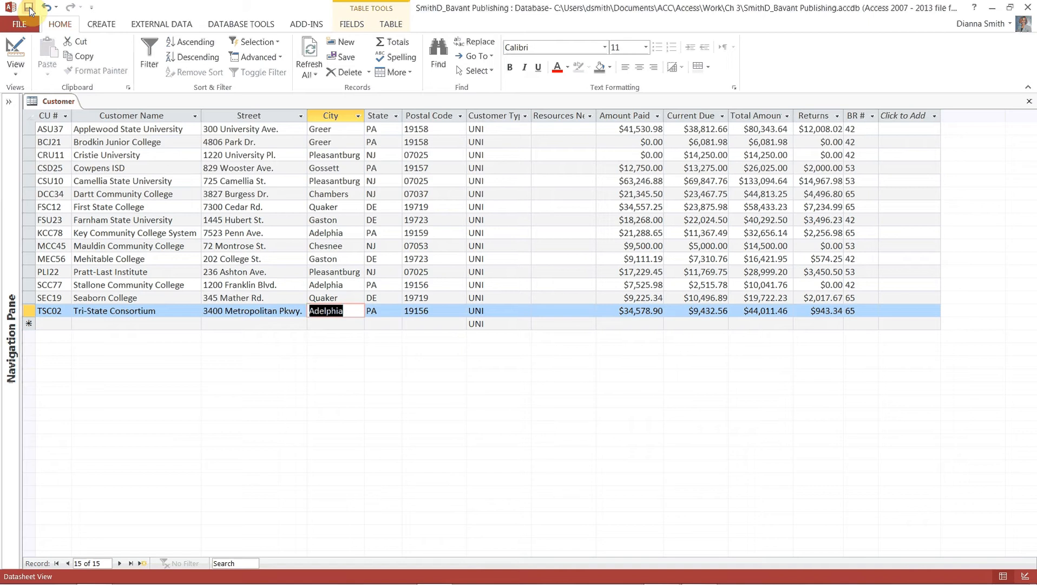
{"action": "left_click", "coordinate": [1028, 102]}
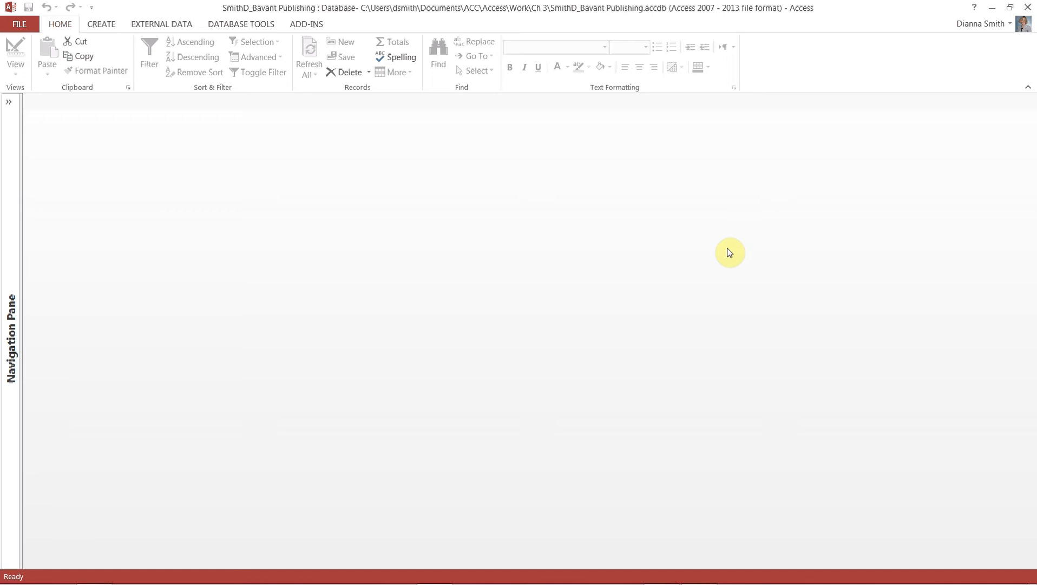
- Open the Customer table datasheet and collapse the navigation pane
{"action": "left_click", "coordinate": [10, 103]}
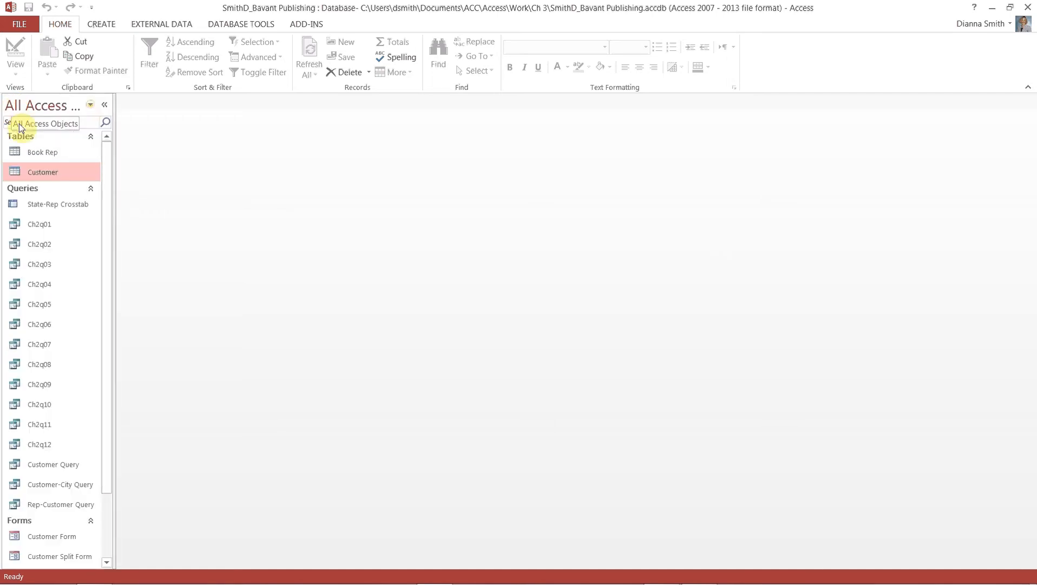
{"action": "double_click", "coordinate": [28, 173]}
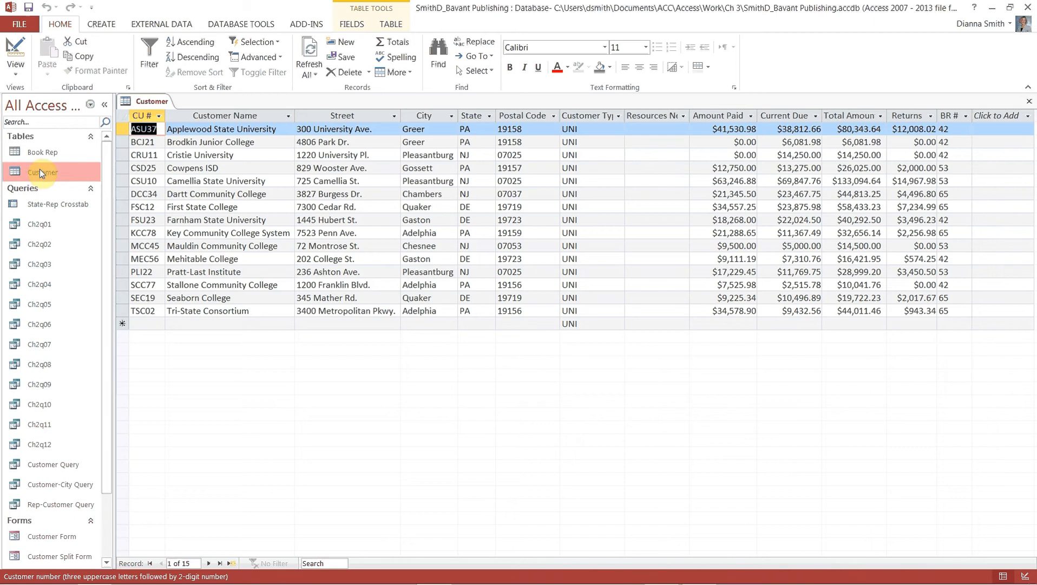
{"action": "left_click", "coordinate": [105, 104]}
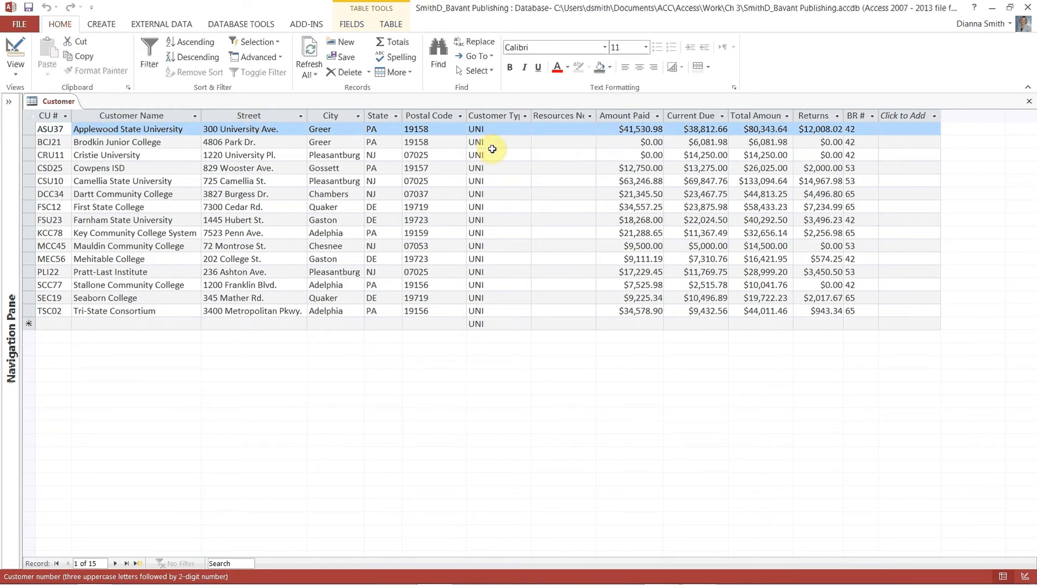
- Set the customer type of Brodkin Junior College to COM
{"action": "left_click", "coordinate": [504, 130]}
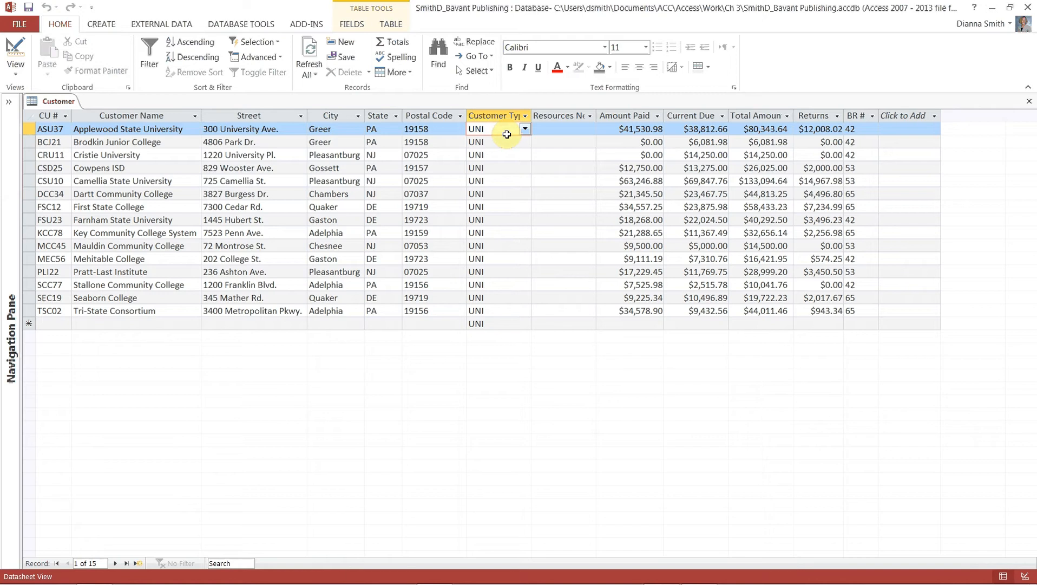
{"action": "left_click", "coordinate": [511, 141]}
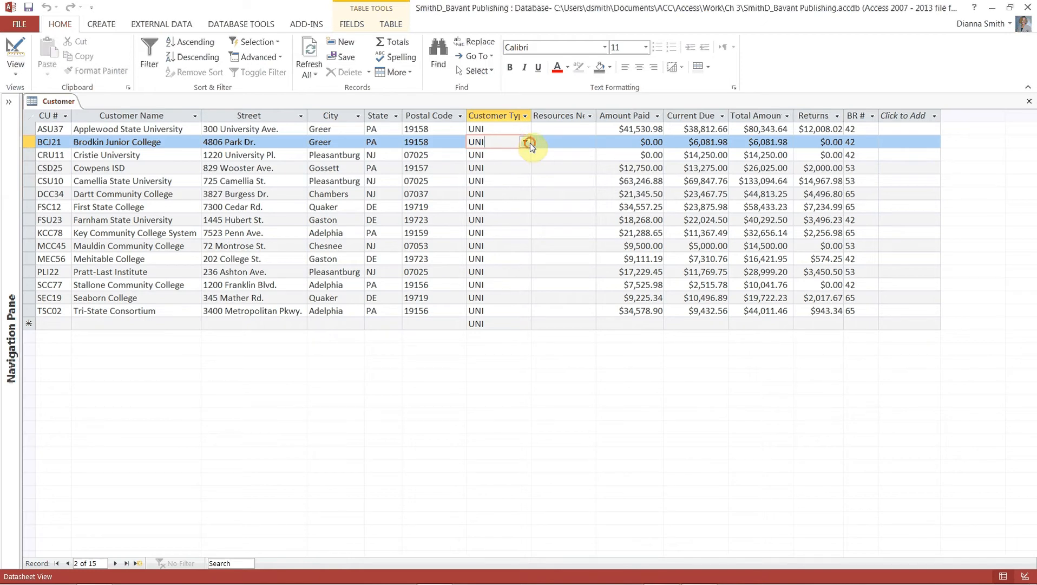
{"action": "left_click", "coordinate": [528, 143]}
{"action": "left_click", "coordinate": [513, 167]}
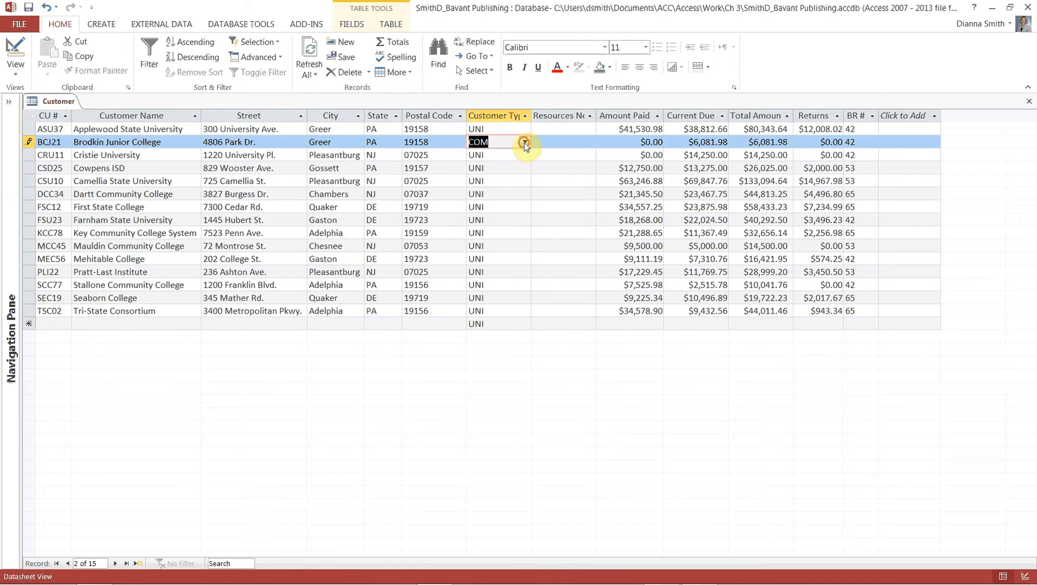
{"action": "left_click", "coordinate": [524, 142]}
{"action": "left_click", "coordinate": [524, 143]}
- Change the customer type of Cowpens ISD to HS
{"action": "left_click", "coordinate": [498, 168]}
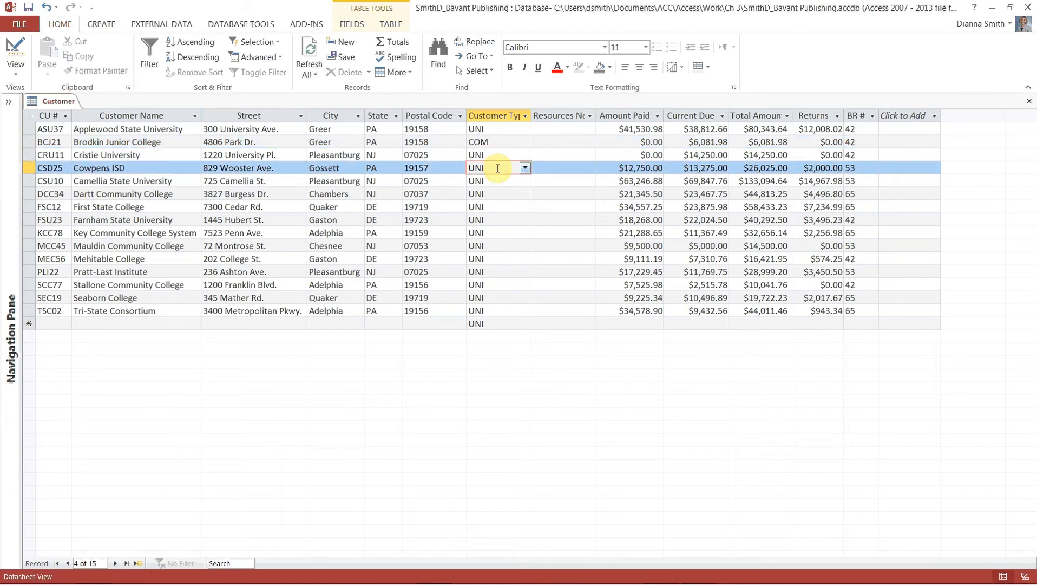
{"action": "double_click", "coordinate": [494, 167]}
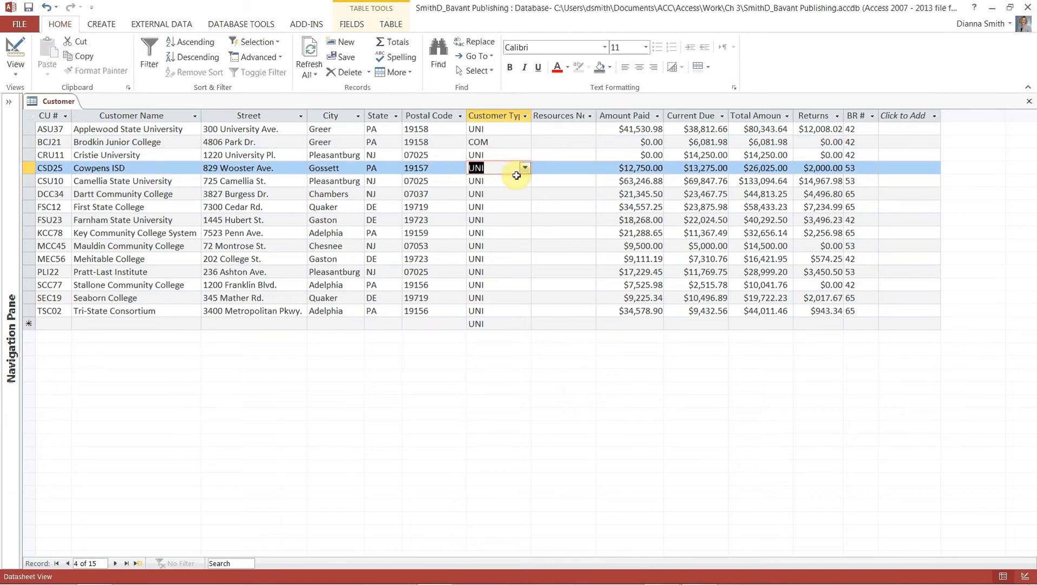
{"action": "type", "text": "hS"}
{"action": "key", "text": "Down"}
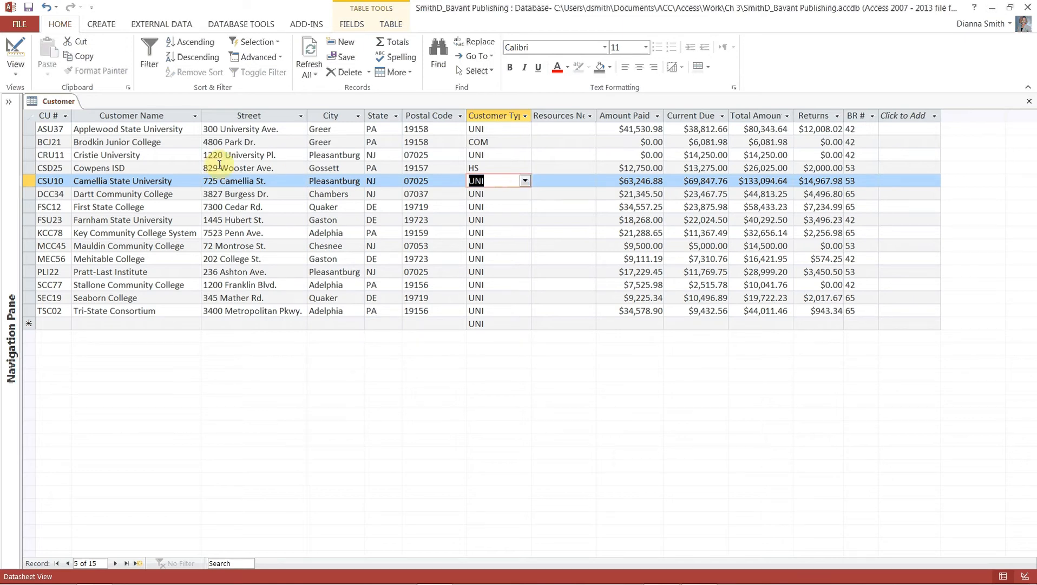
- Set the customer type of Dartt Community College and Key Community College System to COM
{"action": "left_click", "coordinate": [175, 195]}
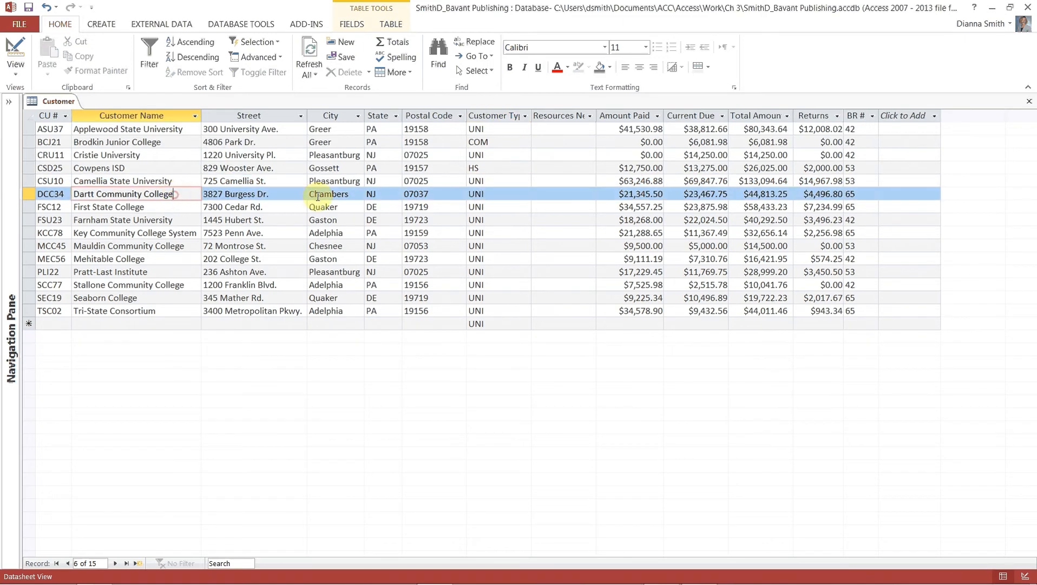
{"action": "left_click", "coordinate": [500, 196]}
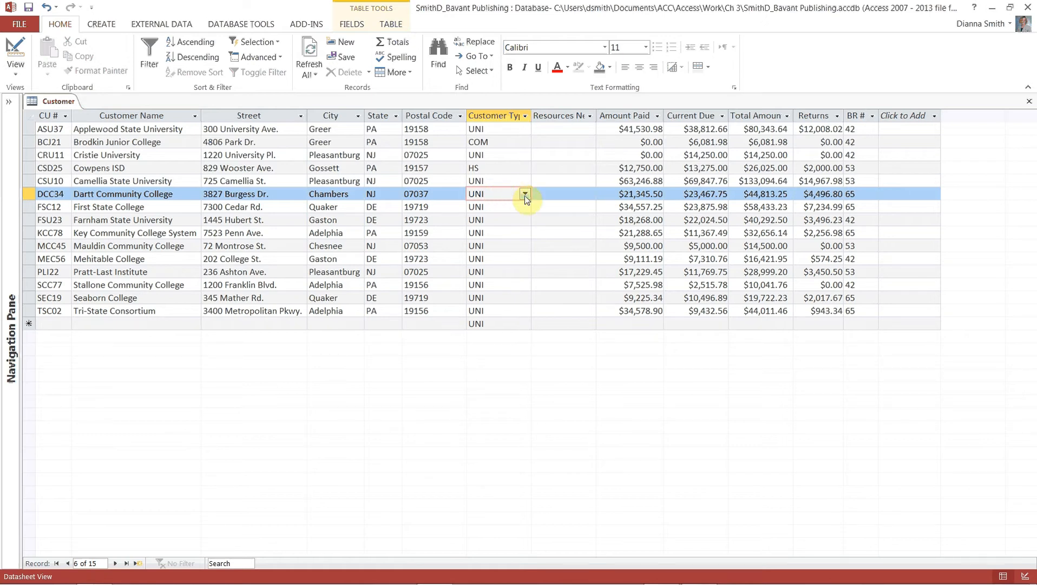
{"action": "left_click", "coordinate": [525, 194]}
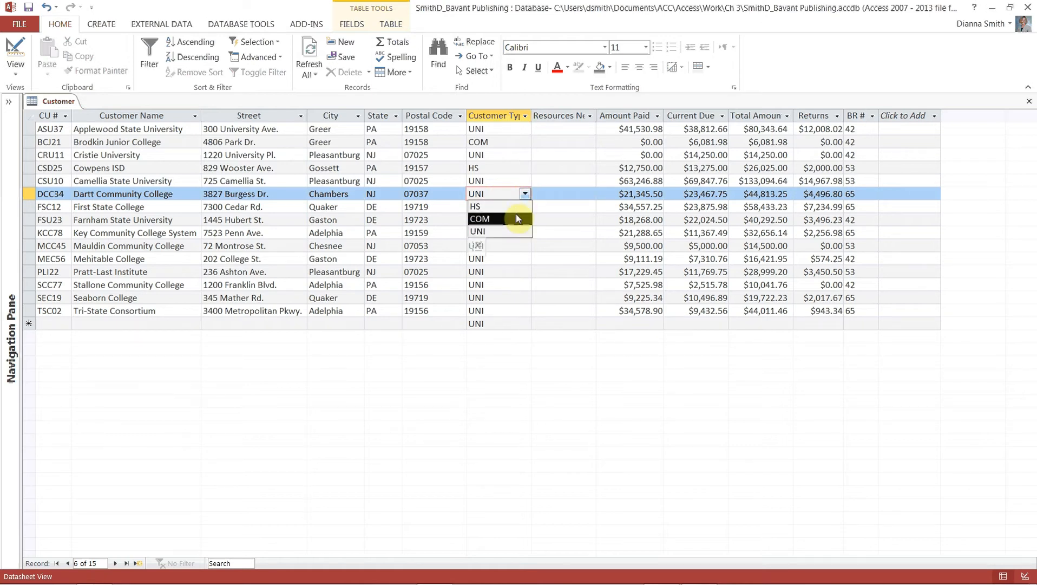
{"action": "left_click", "coordinate": [517, 218]}
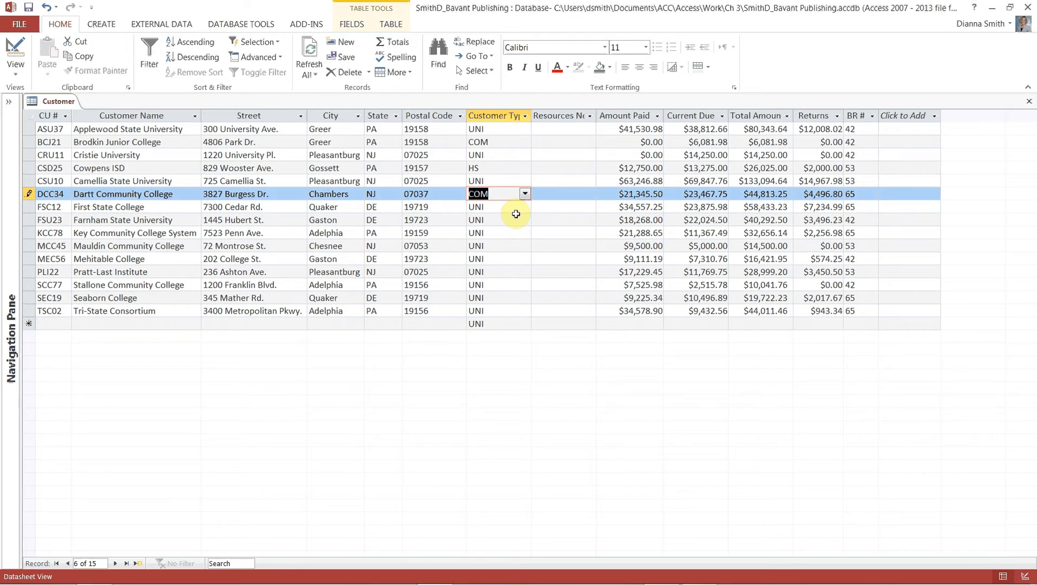
{"action": "left_click", "coordinate": [192, 234]}
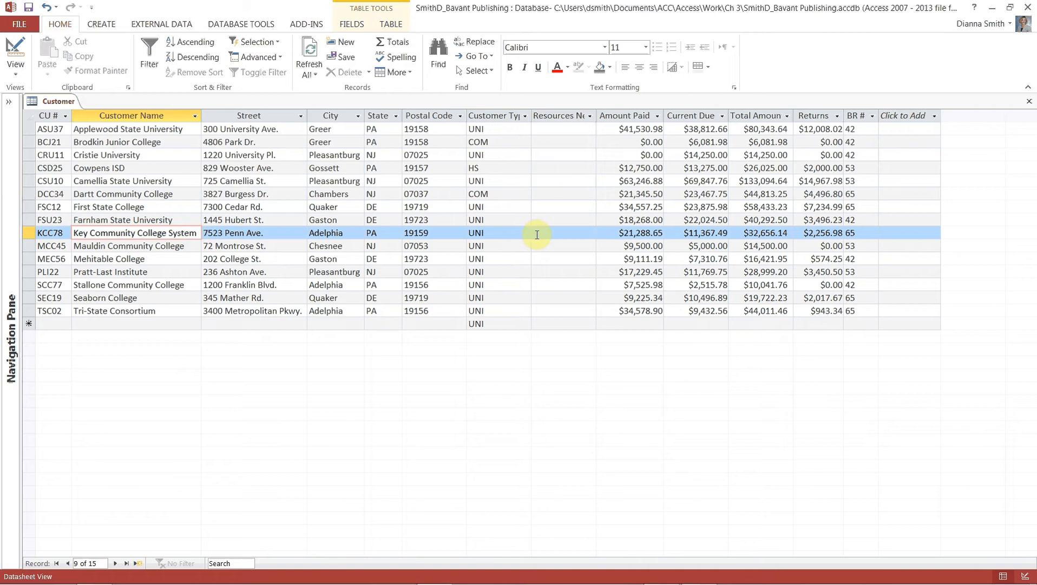
{"action": "left_click", "coordinate": [517, 233]}
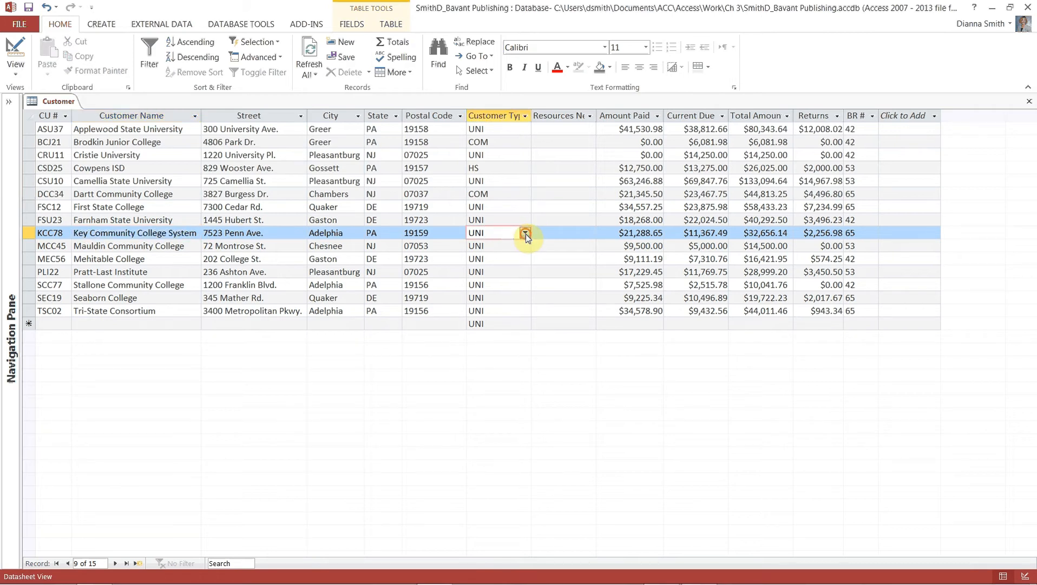
{"action": "left_click", "coordinate": [525, 234]}
{"action": "left_click", "coordinate": [511, 259]}
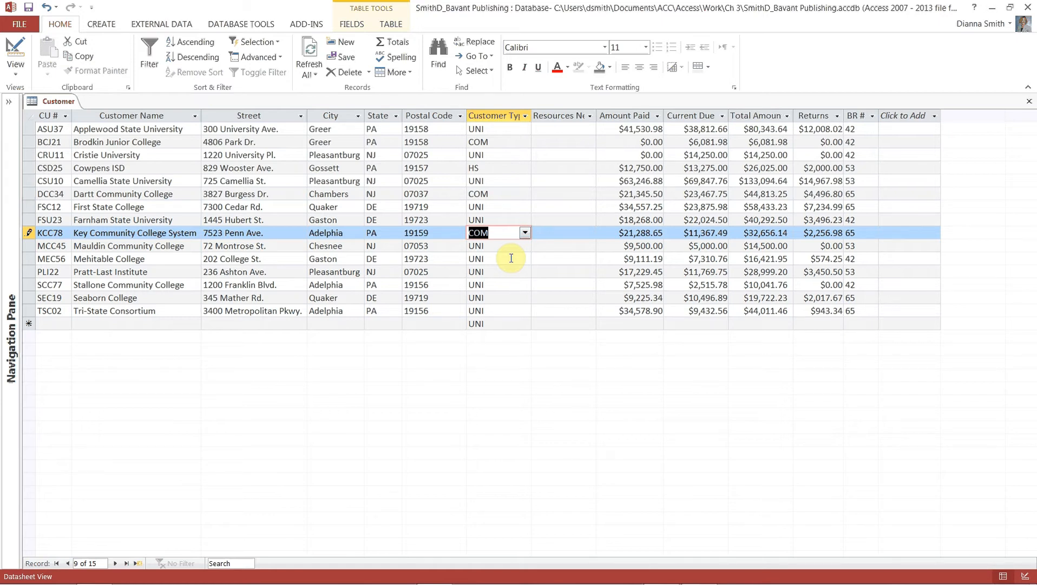
- Set the customer type of Mauldin Community College and Stallone Community College to COM
{"action": "left_click", "coordinate": [188, 247]}
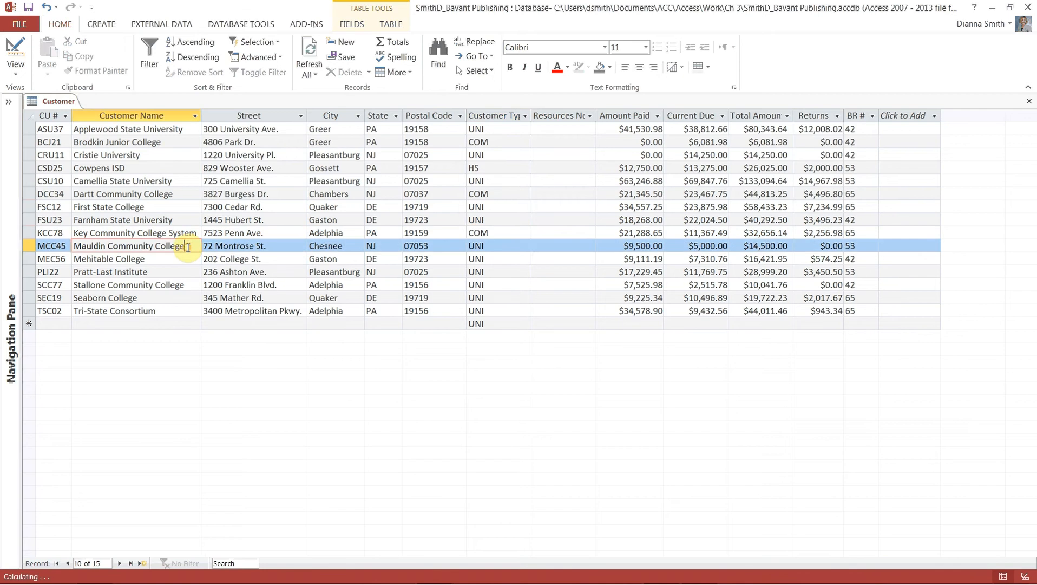
{"action": "left_click", "coordinate": [525, 246]}
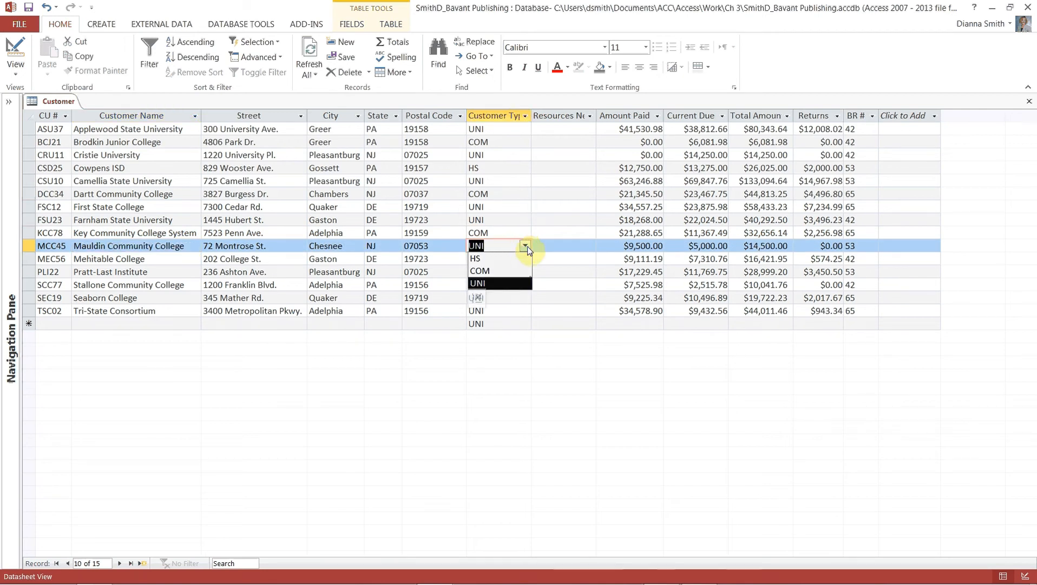
{"action": "left_click", "coordinate": [514, 270]}
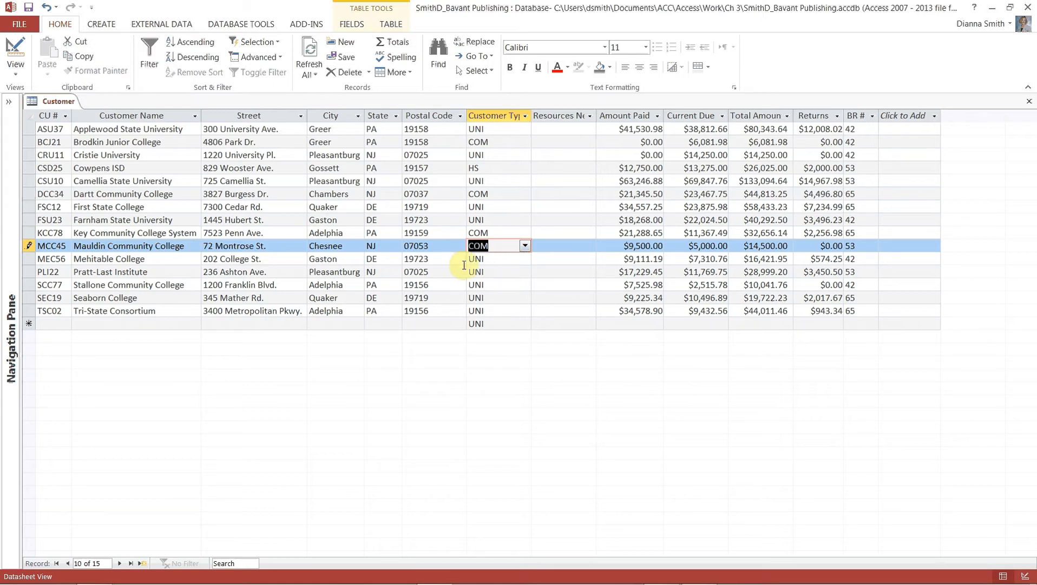
{"action": "left_click", "coordinate": [160, 285]}
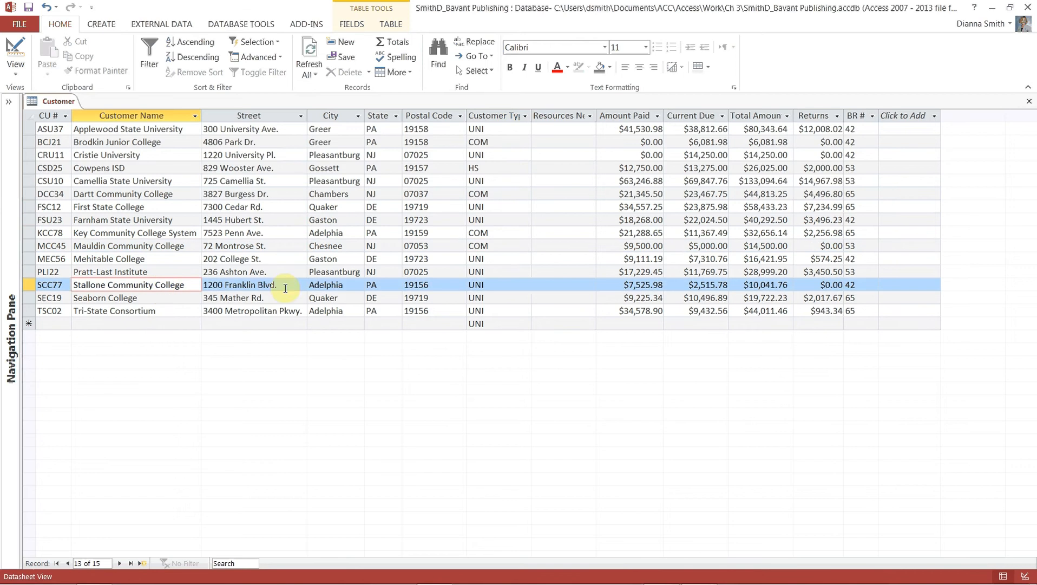
{"action": "left_click", "coordinate": [523, 284]}
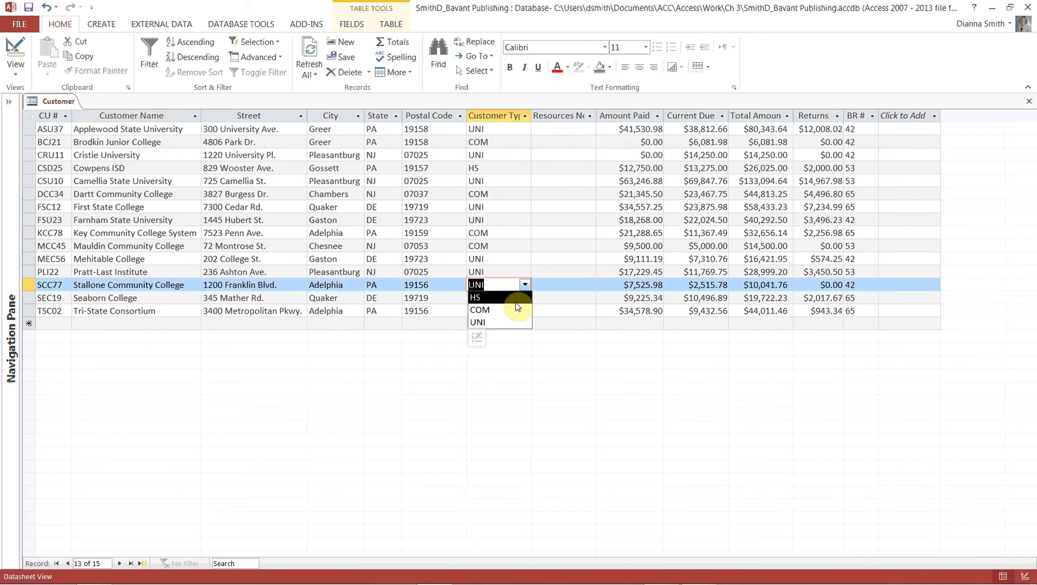
{"action": "left_click", "coordinate": [512, 306]}
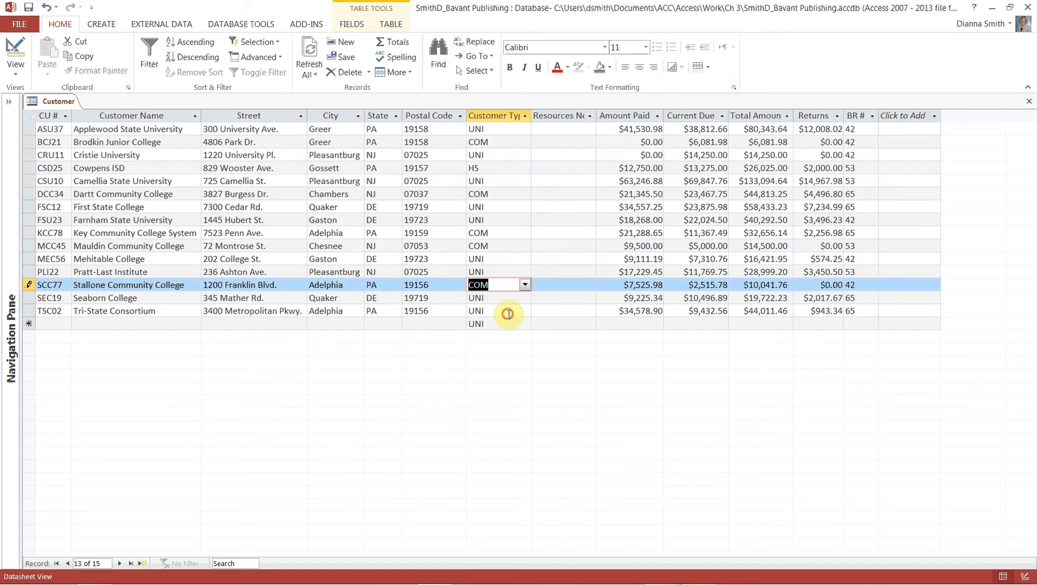
- Set the customer type of Tri-State Consortium to HS
{"action": "left_click", "coordinate": [509, 313]}
{"action": "left_click", "coordinate": [525, 312]}
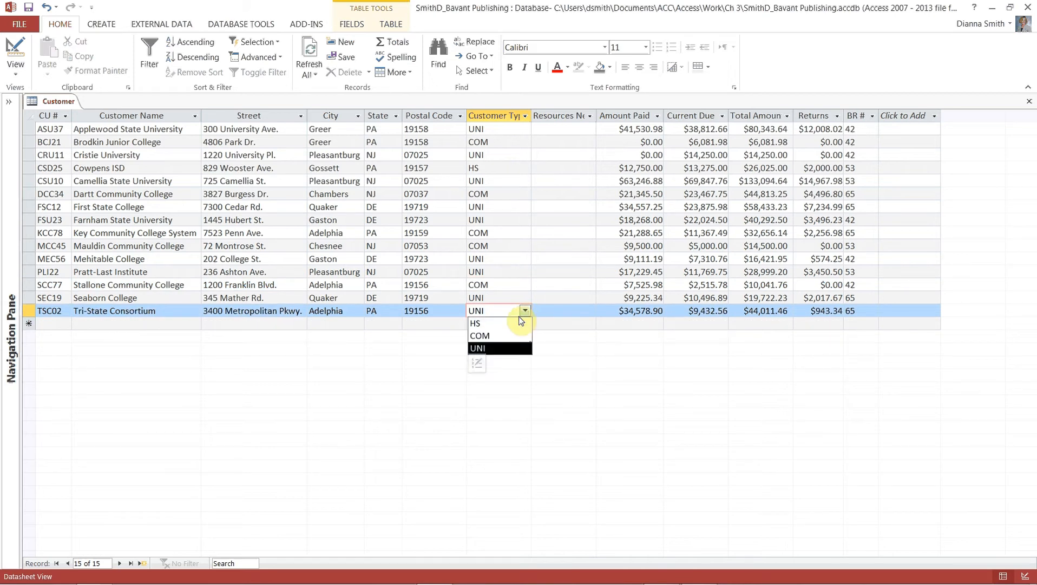
{"action": "left_click", "coordinate": [513, 335]}
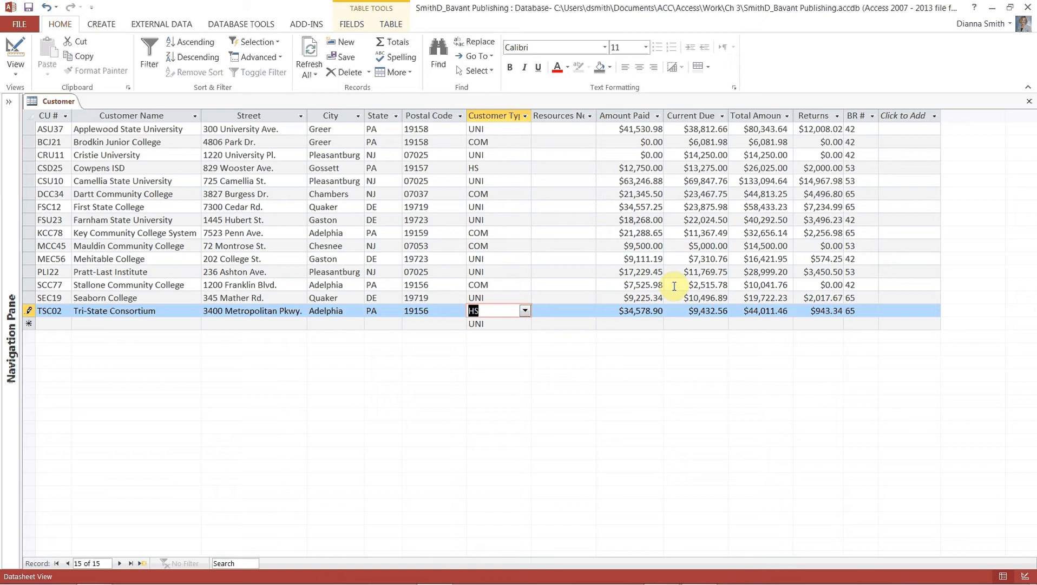
- Assign CDVD, Ebook, OlMan, OlWrk, SDVD and Txt as Applewood State University's resources needed, and fit the Resources Needed column's width to its contents
{"action": "left_click", "coordinate": [575, 128]}
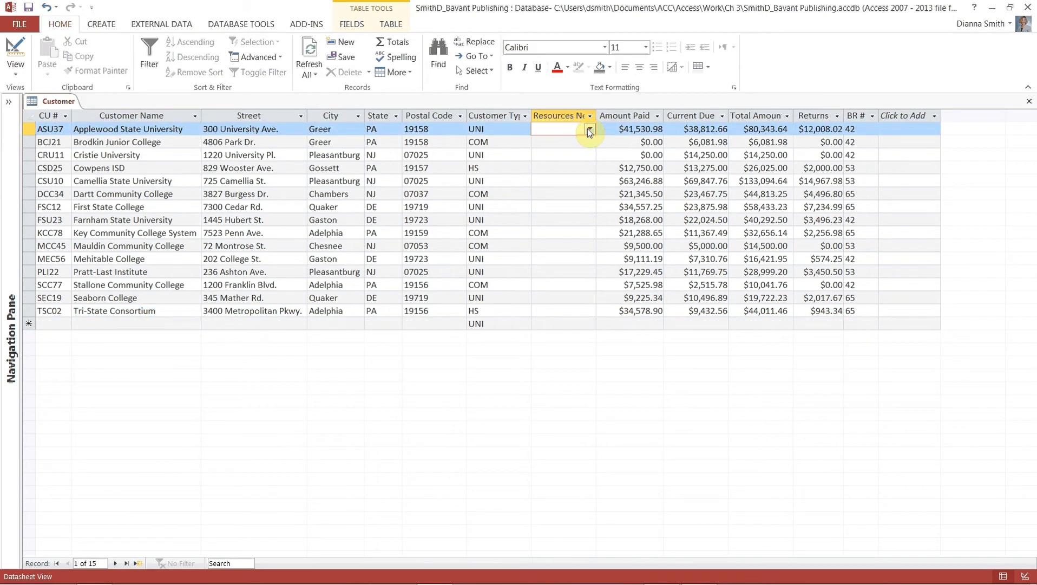
{"action": "left_click", "coordinate": [589, 129]}
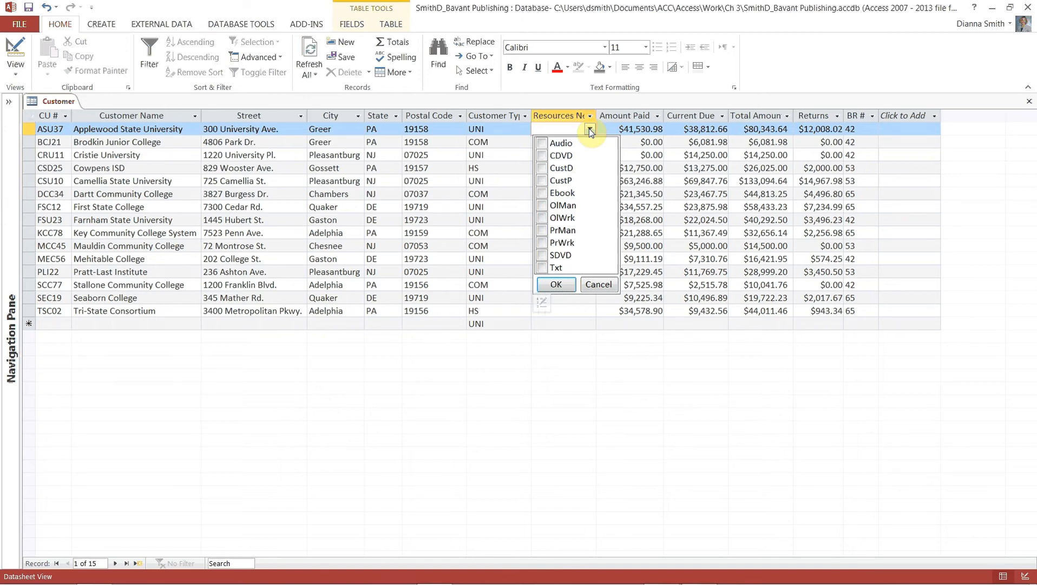
{"action": "left_click", "coordinate": [543, 155]}
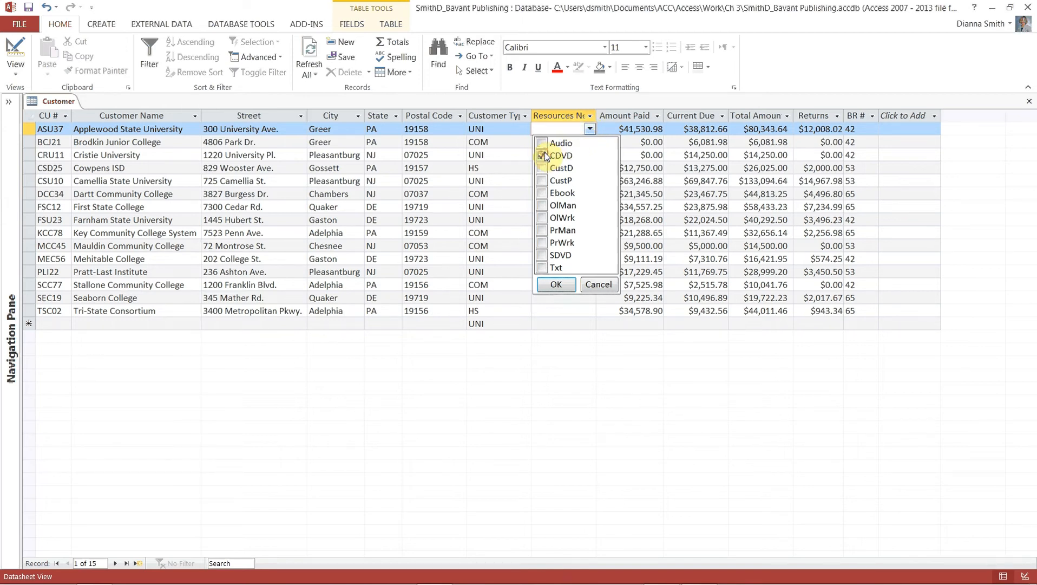
{"action": "left_click", "coordinate": [543, 195]}
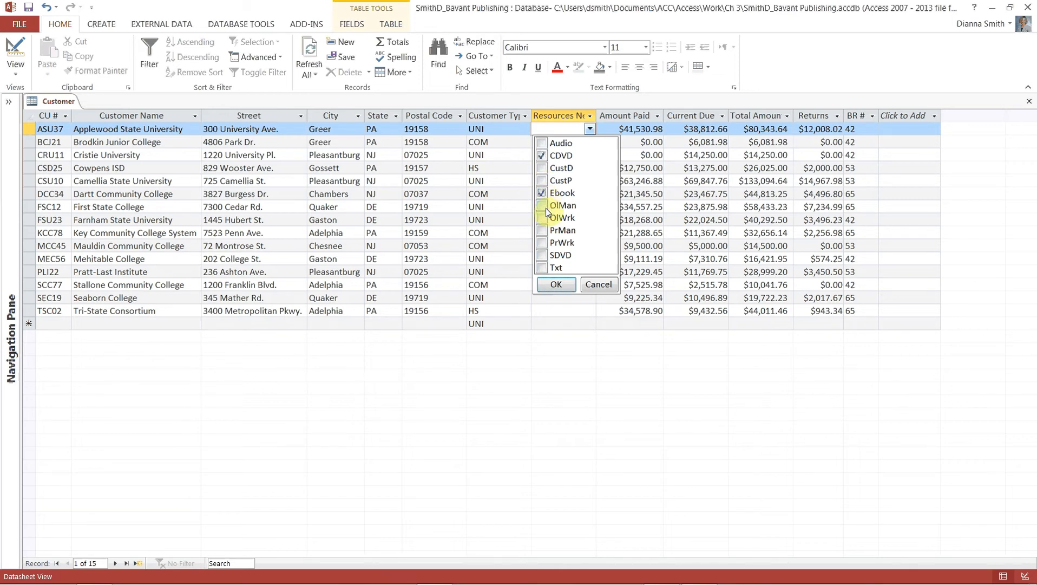
{"action": "left_click", "coordinate": [544, 208]}
{"action": "left_click", "coordinate": [543, 254]}
{"action": "left_click", "coordinate": [542, 266]}
{"action": "left_click", "coordinate": [545, 284]}
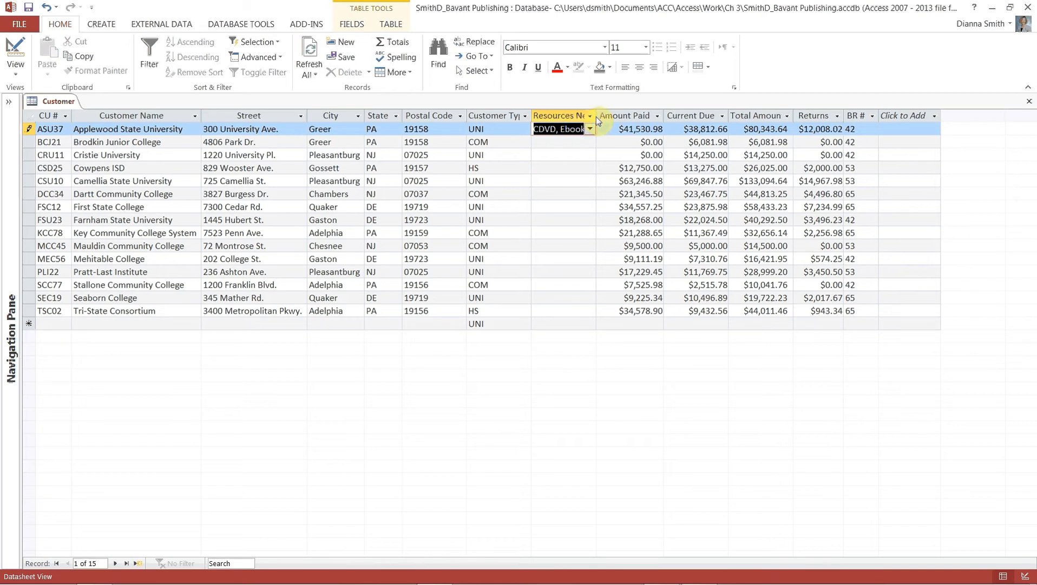
{"action": "double_click", "coordinate": [596, 115]}
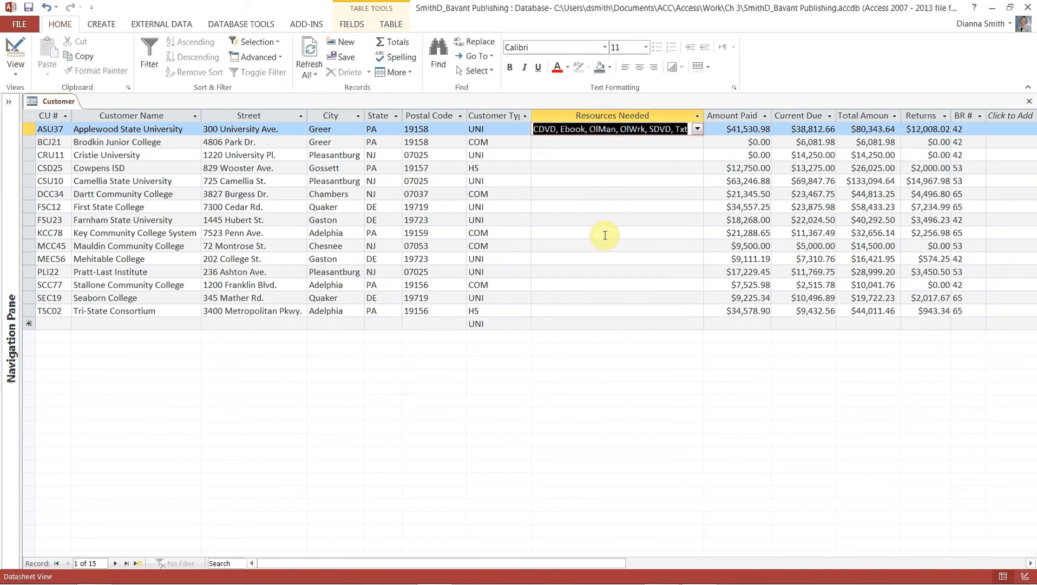
- Assign Audio, PrMan, PrWrk and Txt as Brodkin Junior College's resources needed
{"action": "left_click", "coordinate": [665, 141]}
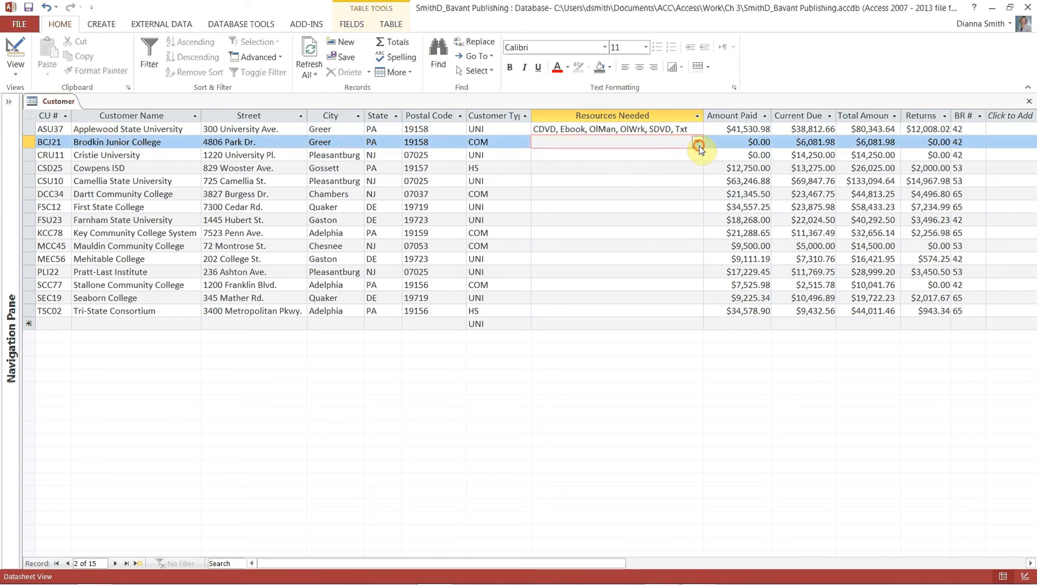
{"action": "left_click", "coordinate": [697, 143]}
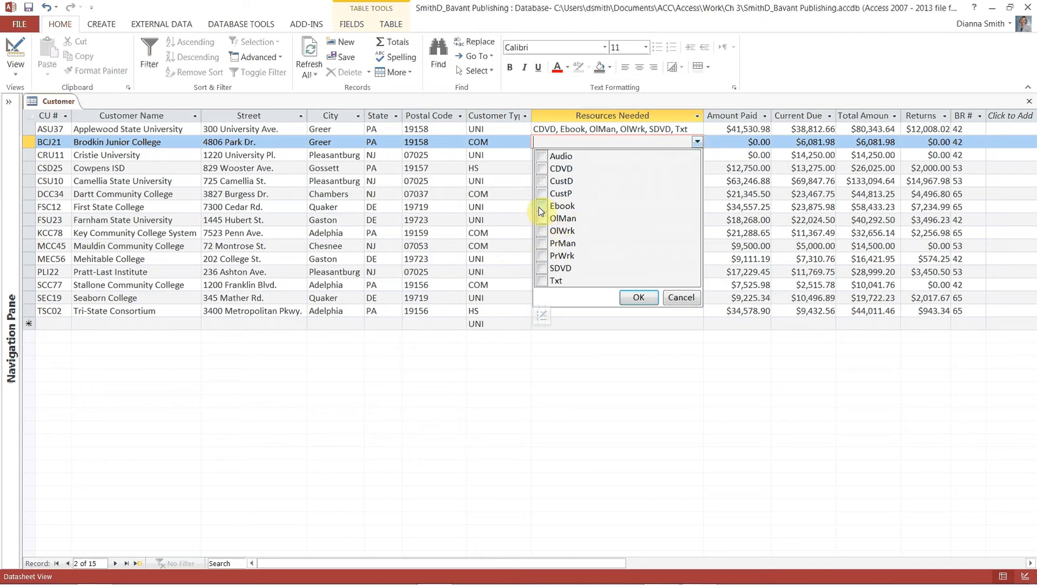
{"action": "left_click", "coordinate": [541, 156]}
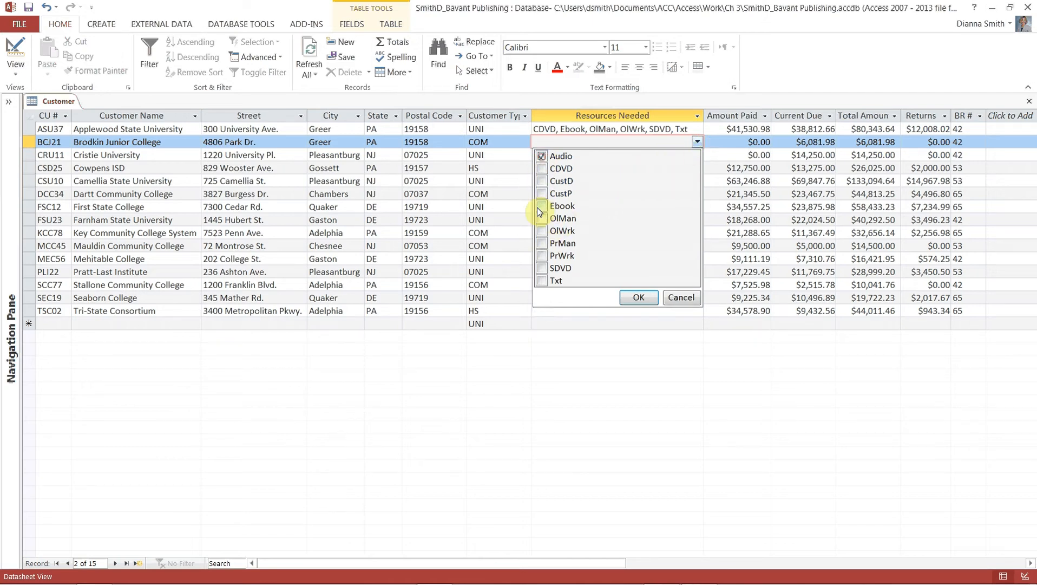
{"action": "left_click", "coordinate": [543, 243]}
{"action": "left_click", "coordinate": [543, 257]}
{"action": "left_click", "coordinate": [540, 281]}
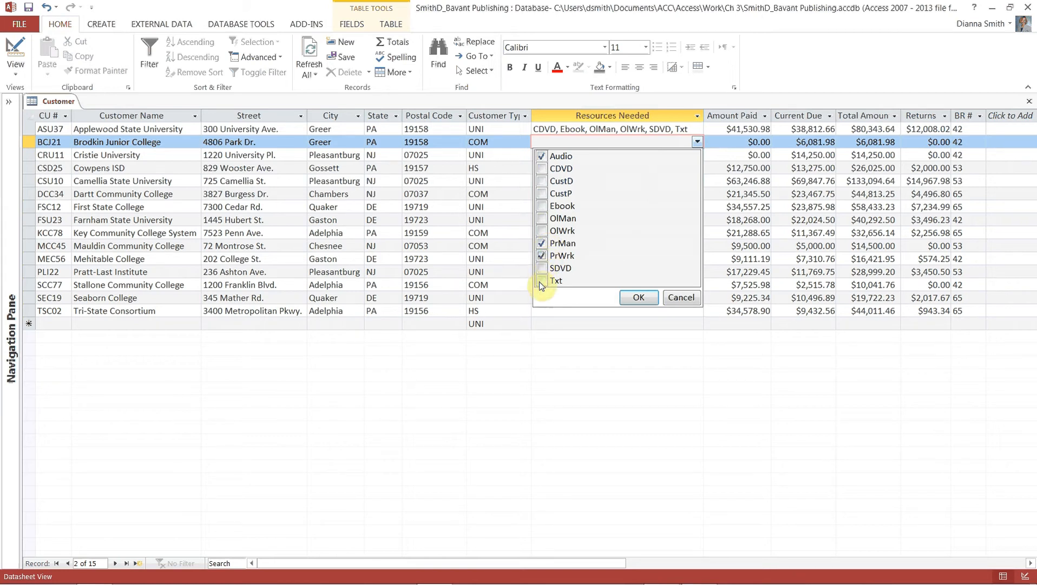
{"action": "left_click", "coordinate": [637, 297]}
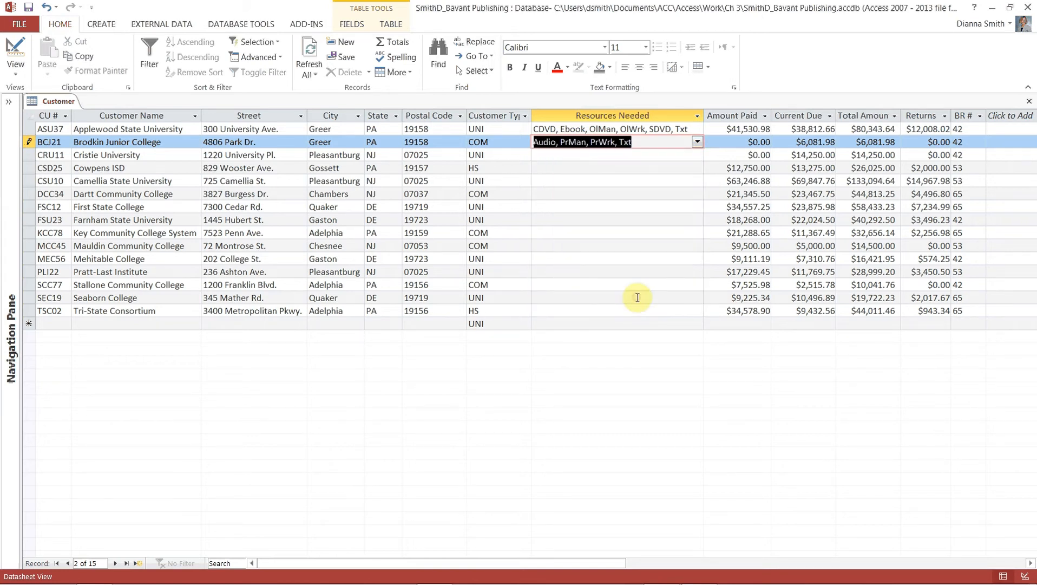
- Assign CustD and Ebook as Cristie University's resources needed
{"action": "left_click", "coordinate": [598, 154]}
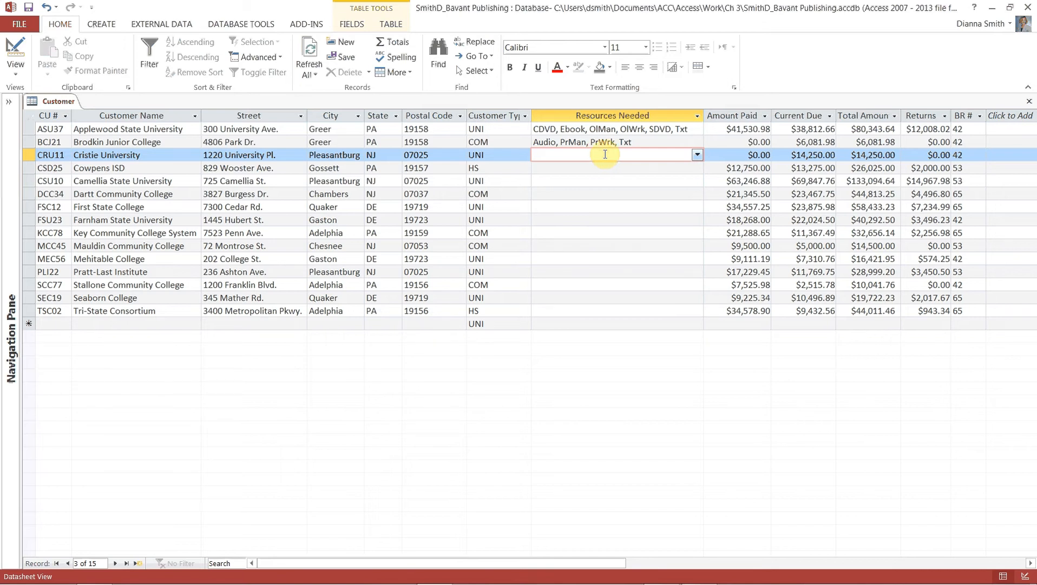
{"action": "left_click", "coordinate": [698, 155]}
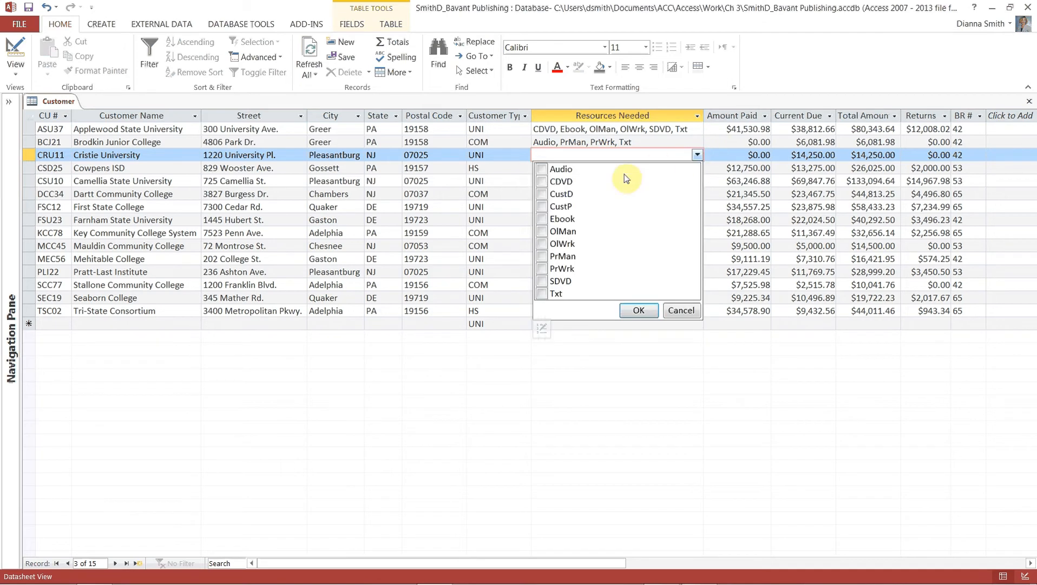
{"action": "left_click", "coordinate": [540, 195]}
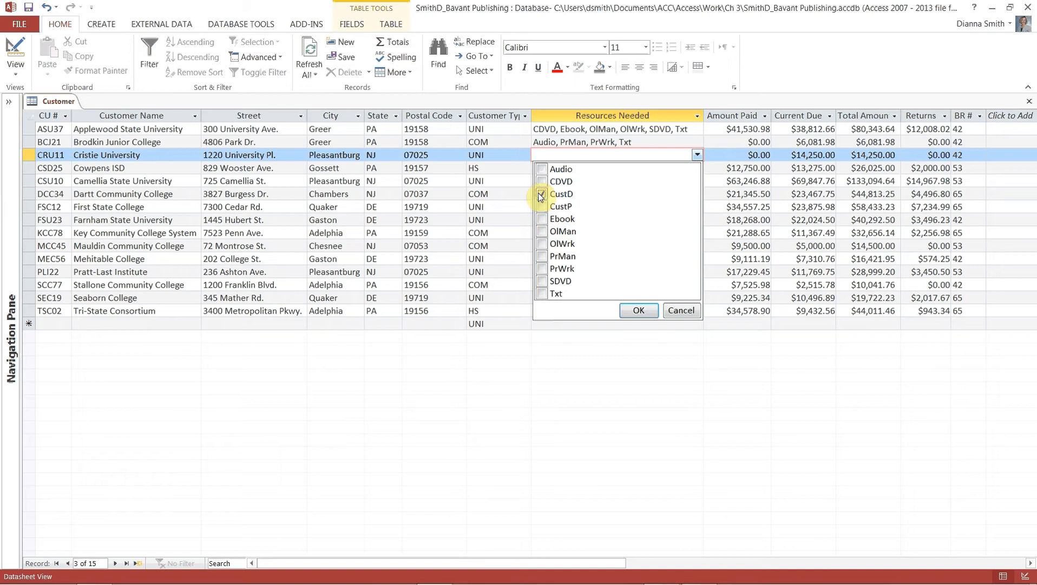
{"action": "left_click", "coordinate": [543, 221]}
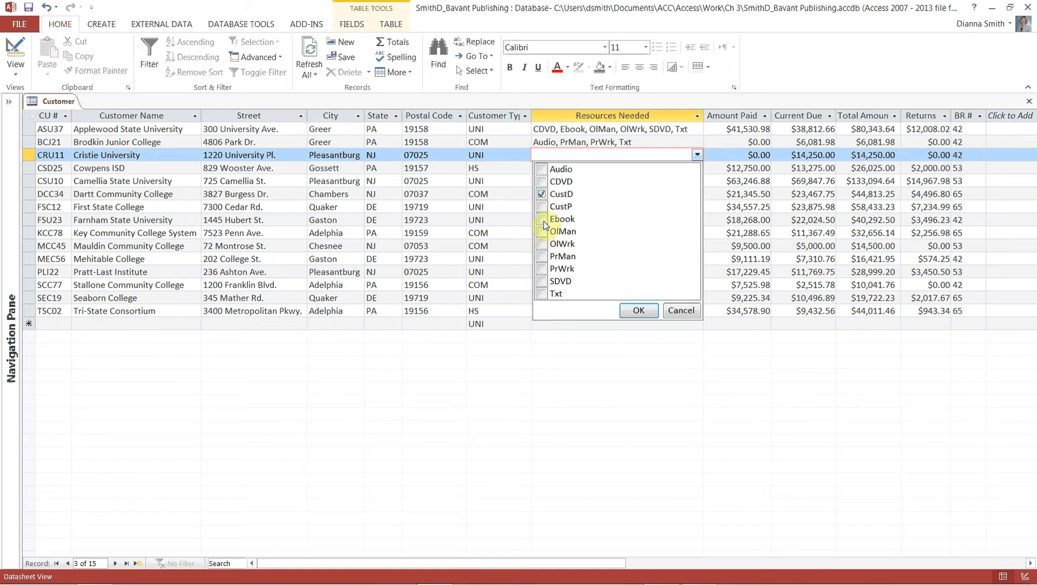
{"action": "left_click", "coordinate": [637, 311]}
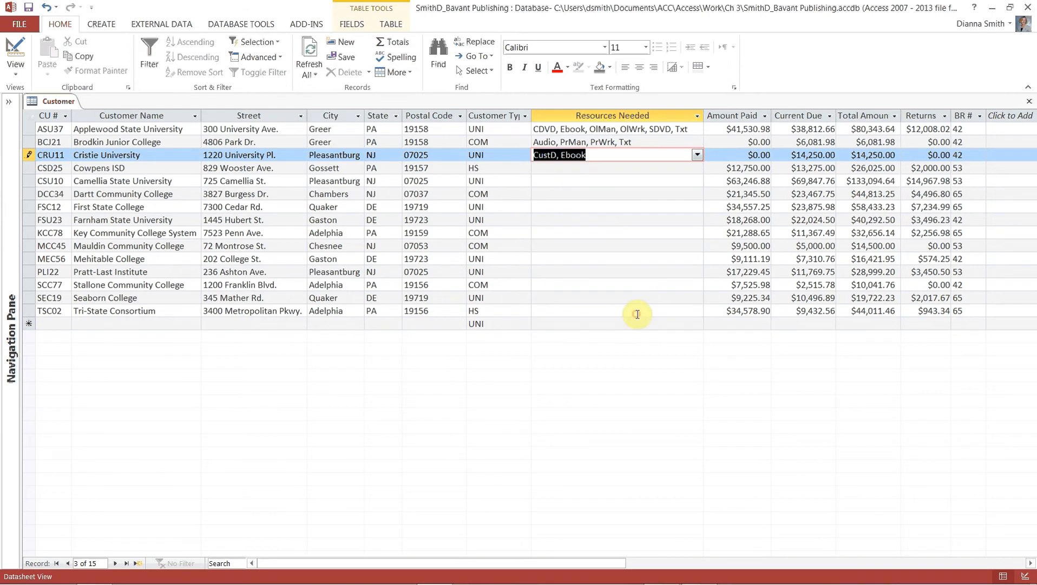
- Assign CDVD, PrWrk, SDVD and Txt as Cowpens ISD's resources needed
{"action": "left_click", "coordinate": [579, 169]}
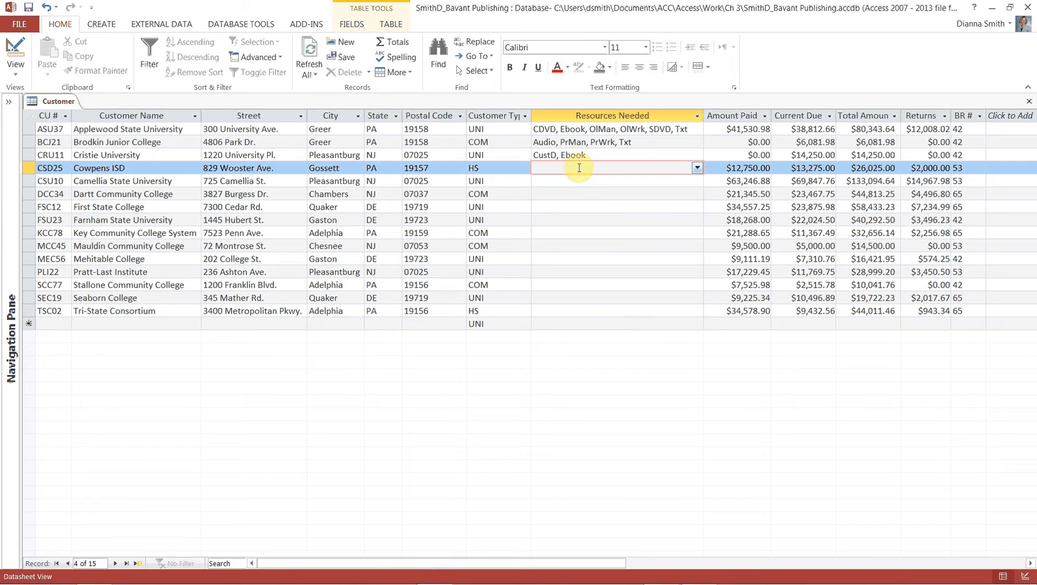
{"action": "left_click", "coordinate": [697, 168]}
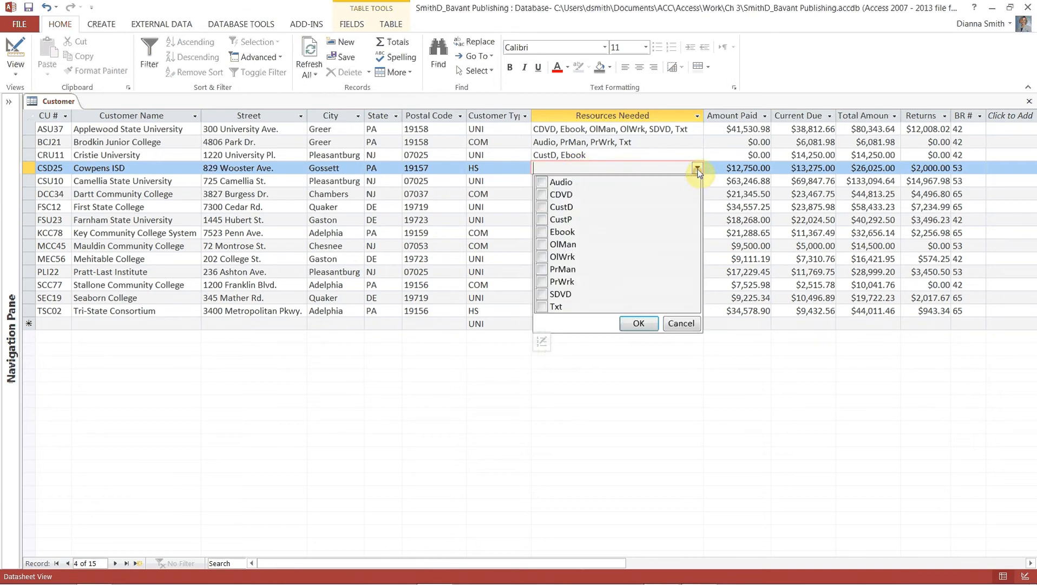
{"action": "left_click", "coordinate": [541, 194]}
{"action": "left_click", "coordinate": [542, 282]}
{"action": "left_click", "coordinate": [542, 307]}
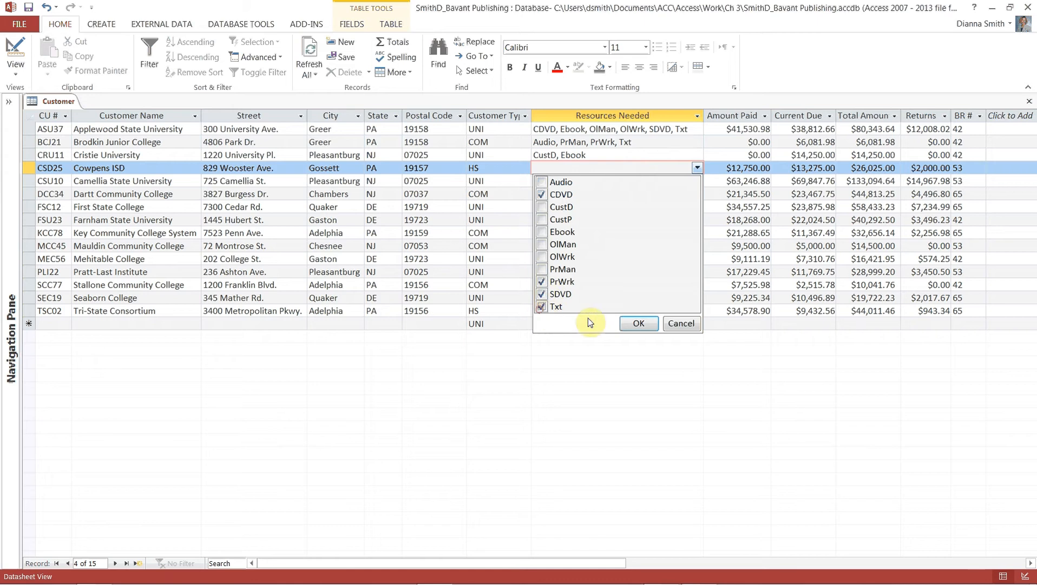
{"action": "left_click", "coordinate": [638, 323]}
- Assign Audio, CDVD, Ebook, OlMan, OlWrk, PrMan, PrWrk and SDVD as Camellia State University's resources needed
{"action": "left_click", "coordinate": [590, 181]}
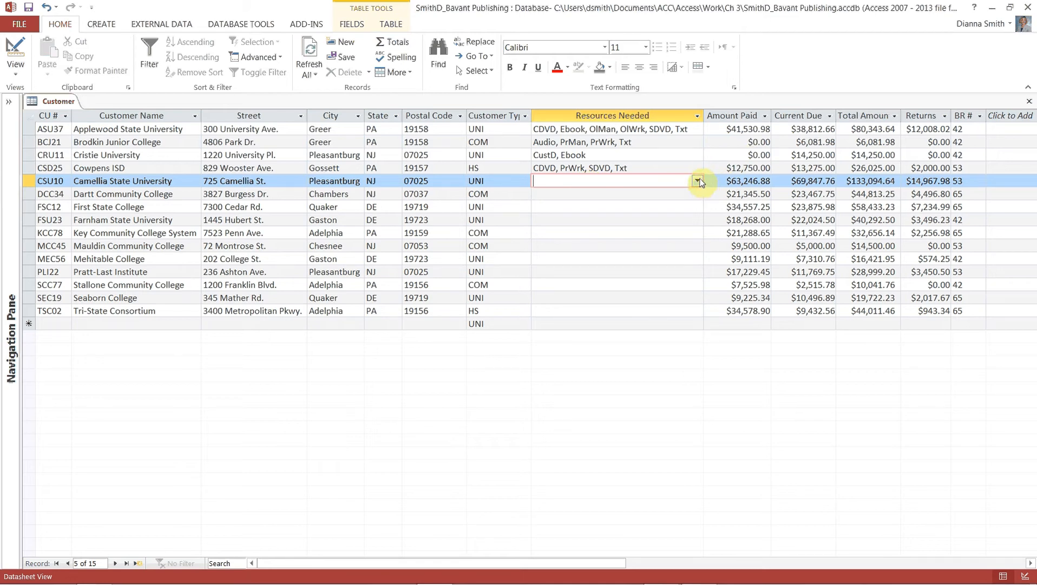
{"action": "left_click", "coordinate": [702, 184]}
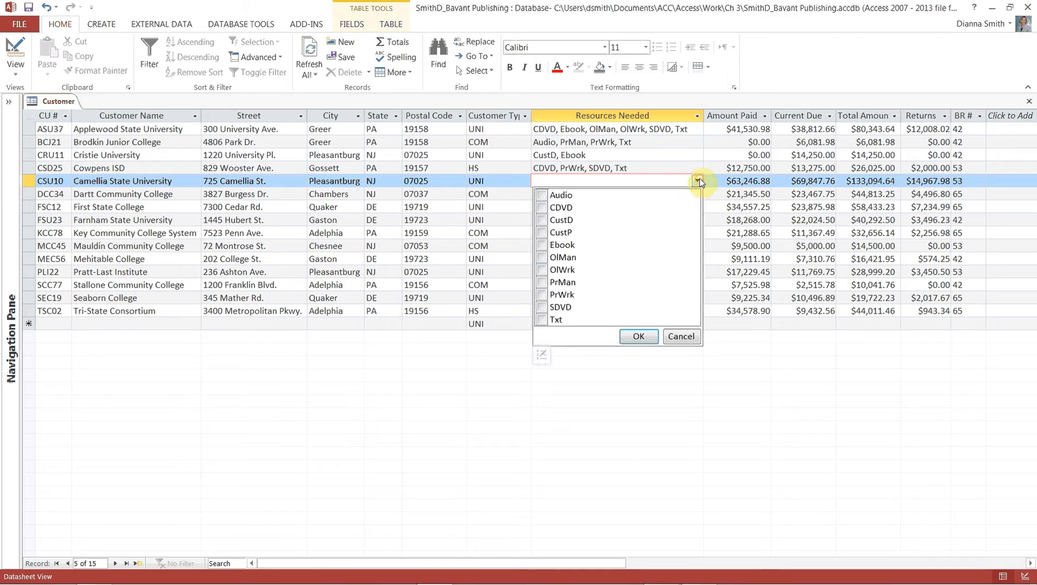
{"action": "left_click", "coordinate": [542, 198]}
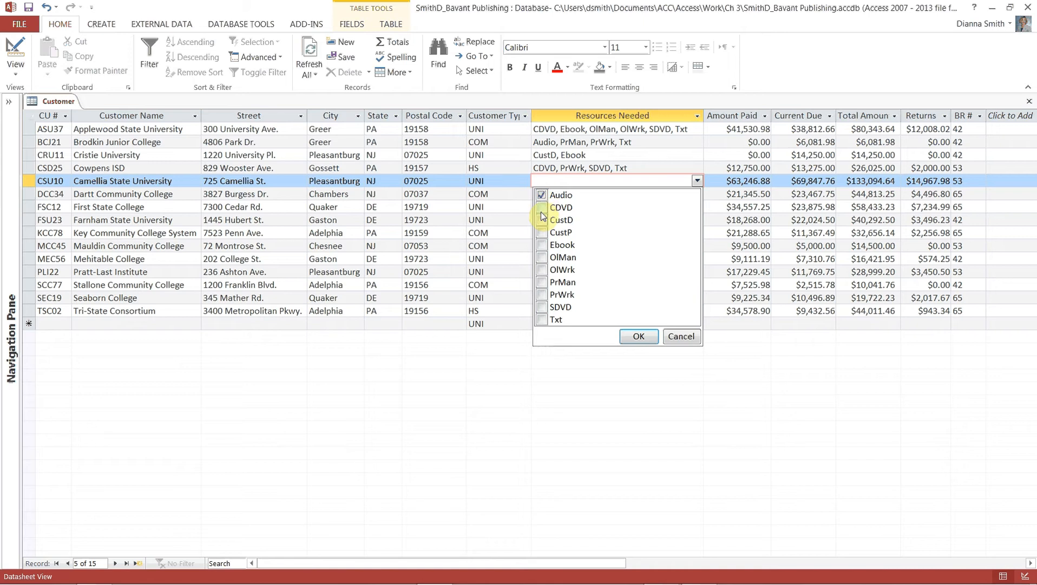
{"action": "left_click", "coordinate": [542, 208]}
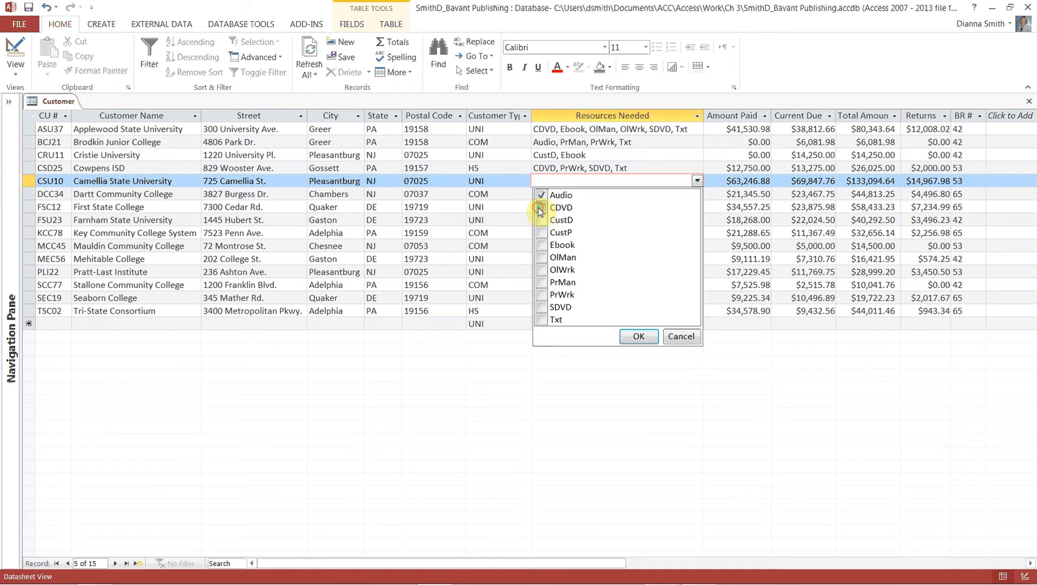
{"action": "left_click", "coordinate": [543, 246]}
{"action": "left_click", "coordinate": [542, 258]}
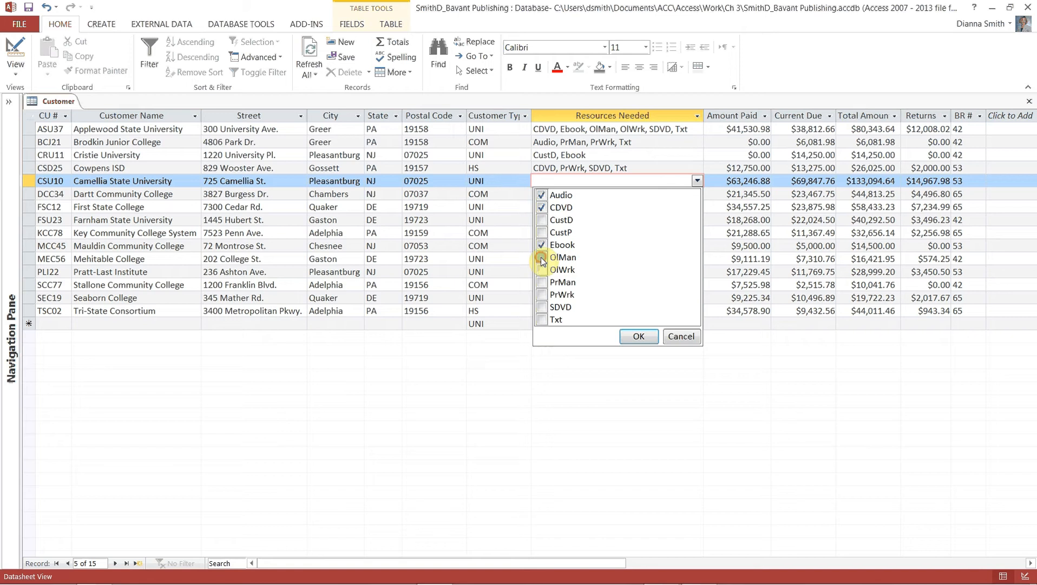
{"action": "left_click", "coordinate": [542, 271]}
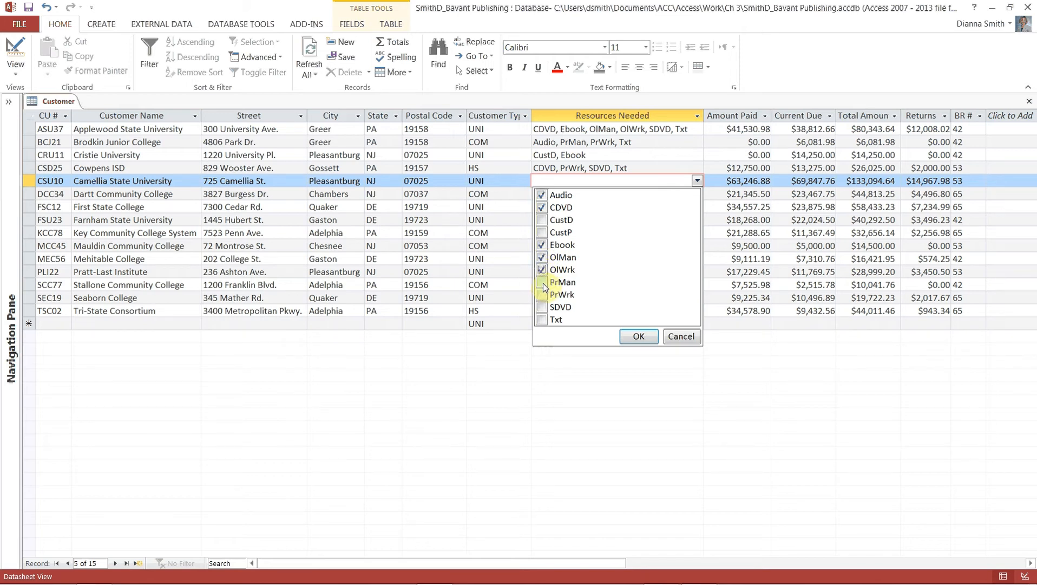
{"action": "left_click", "coordinate": [543, 283]}
{"action": "left_click", "coordinate": [543, 308]}
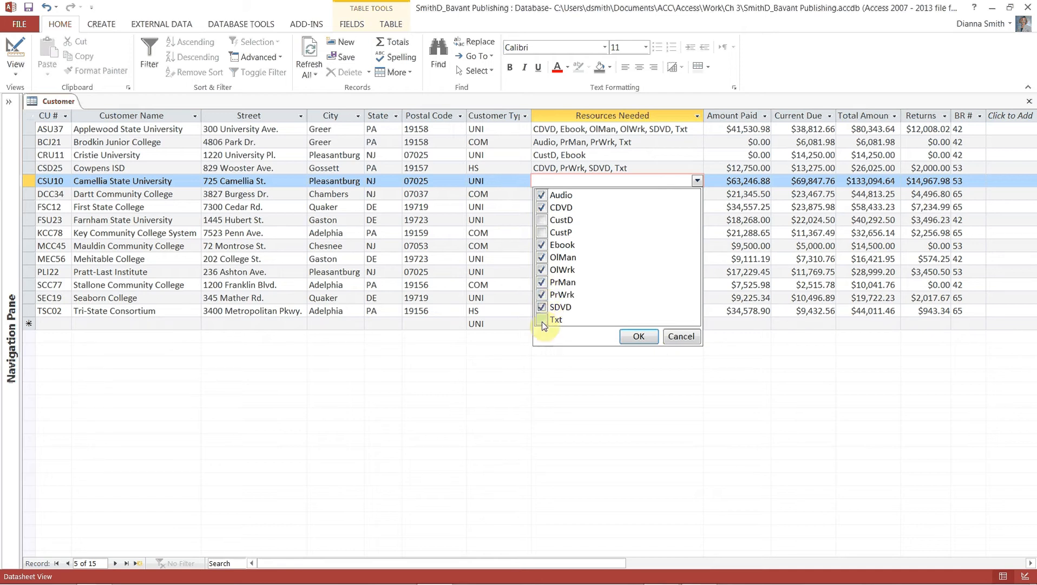
{"action": "left_click", "coordinate": [633, 336]}
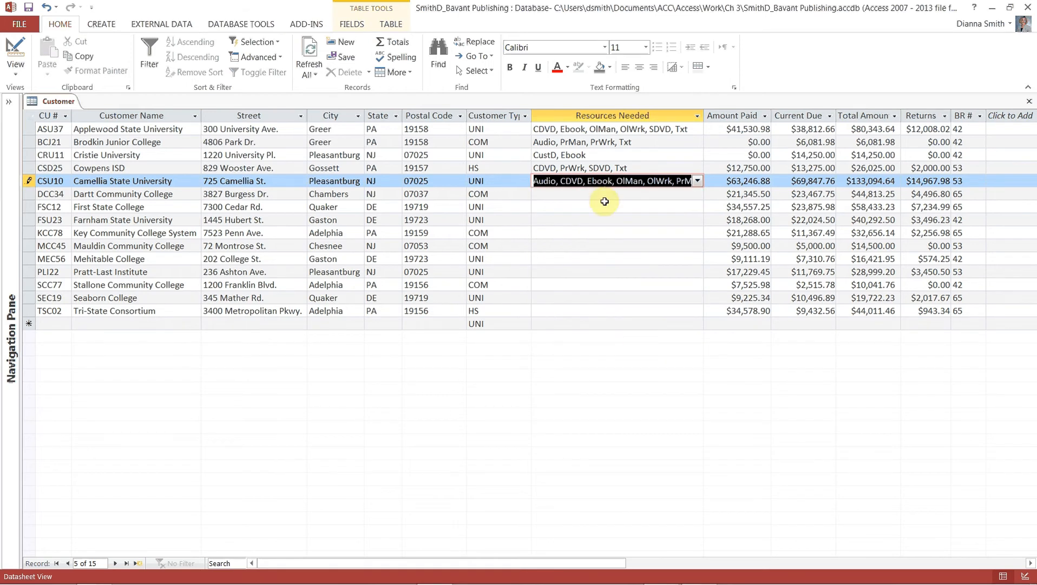
- Assign CDVD, Ebook, OlMan, OlWrk and SDVD as Dartt Community College's resources needed
{"action": "left_click", "coordinate": [598, 194]}
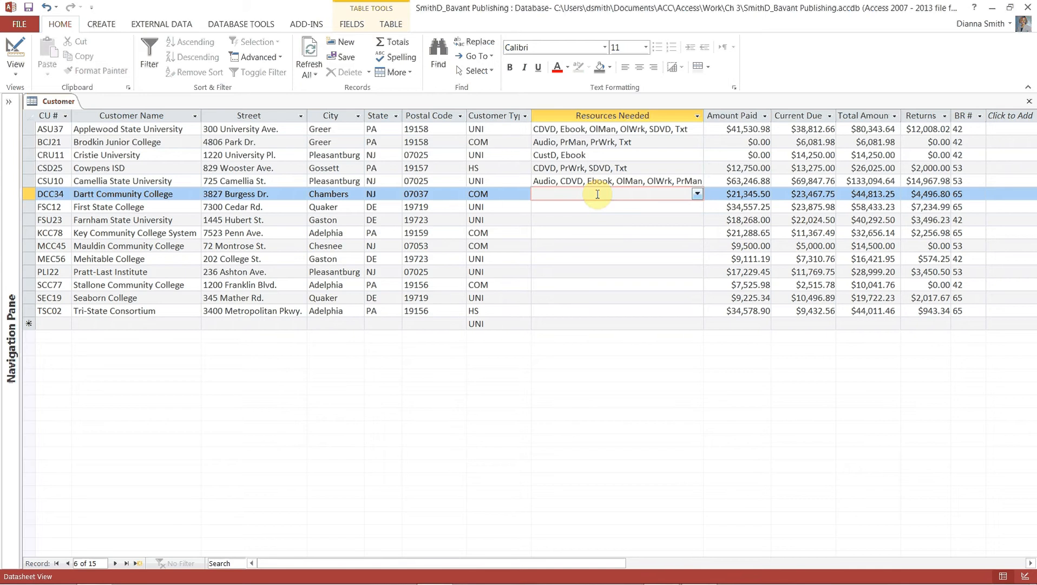
{"action": "left_click", "coordinate": [697, 194]}
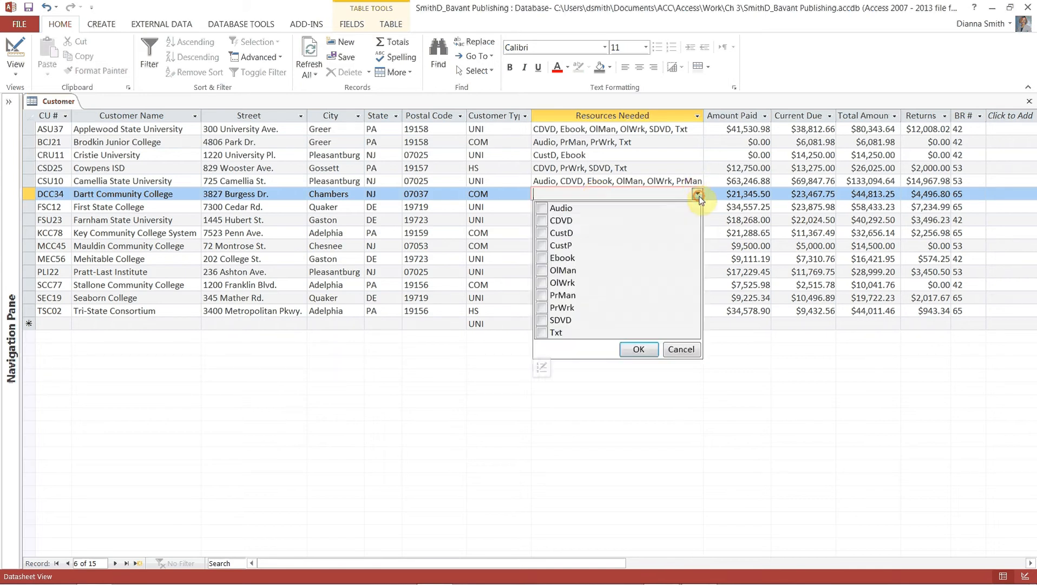
{"action": "left_click", "coordinate": [541, 221]}
{"action": "left_click", "coordinate": [541, 259]}
{"action": "left_click", "coordinate": [541, 270]}
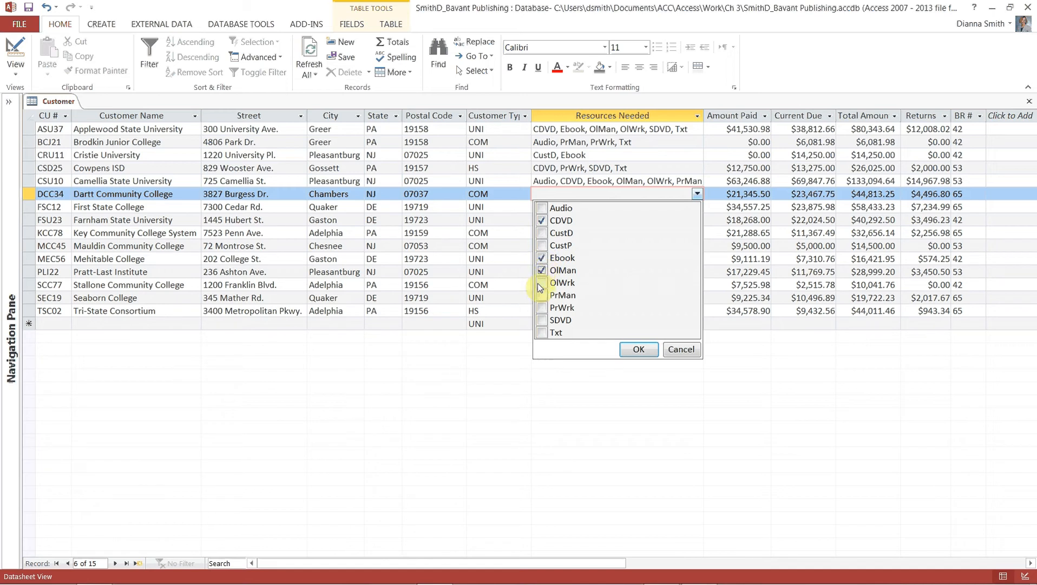
{"action": "left_click", "coordinate": [542, 283]}
{"action": "left_click", "coordinate": [542, 320]}
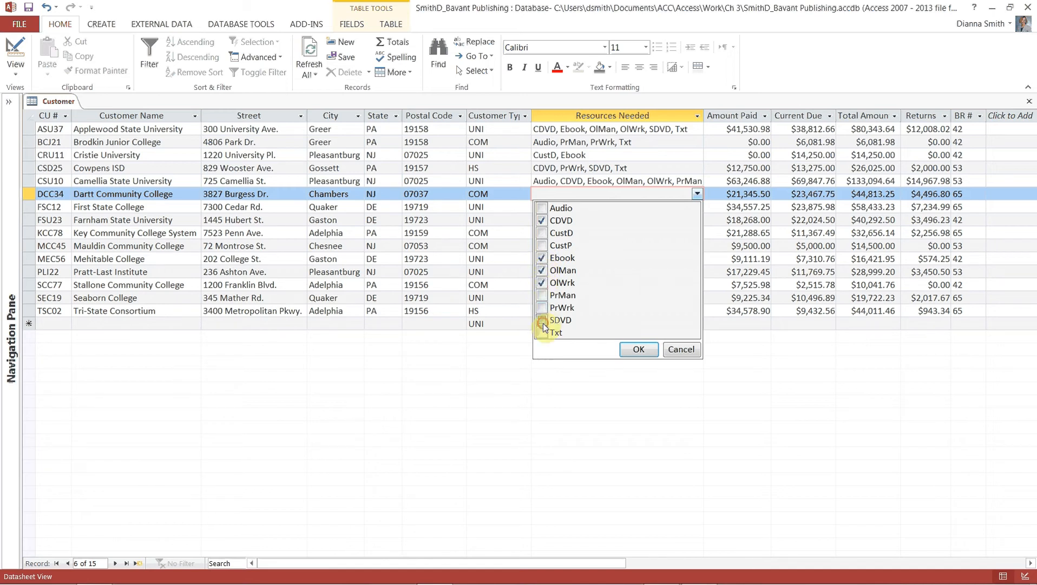
{"action": "left_click", "coordinate": [636, 353]}
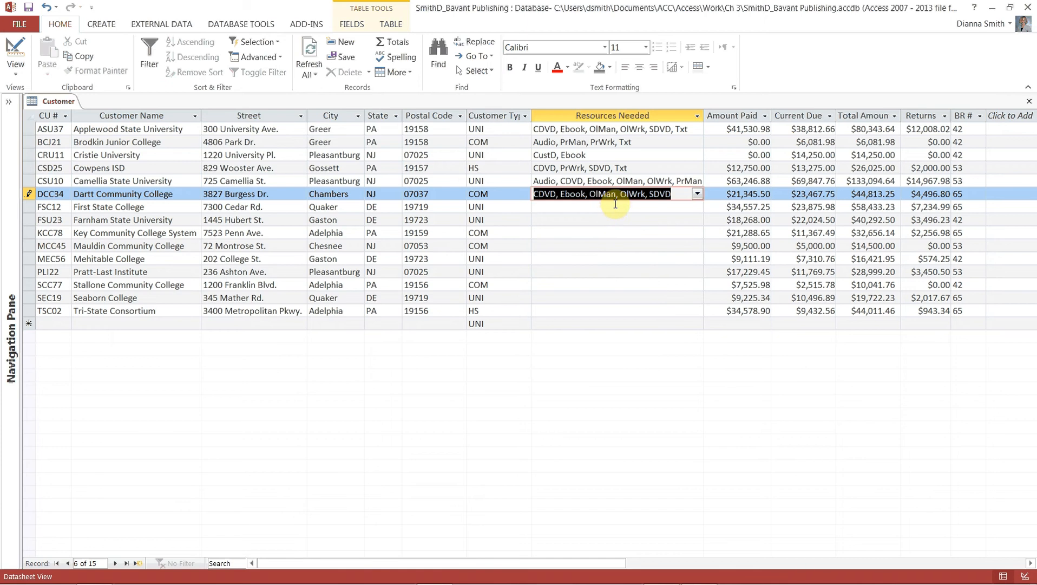
- Assign Audio, CDVD, PrMan, PrWrk, SDVD and Txt as First State College's resources needed
{"action": "left_click", "coordinate": [614, 205]}
{"action": "left_click", "coordinate": [697, 207]}
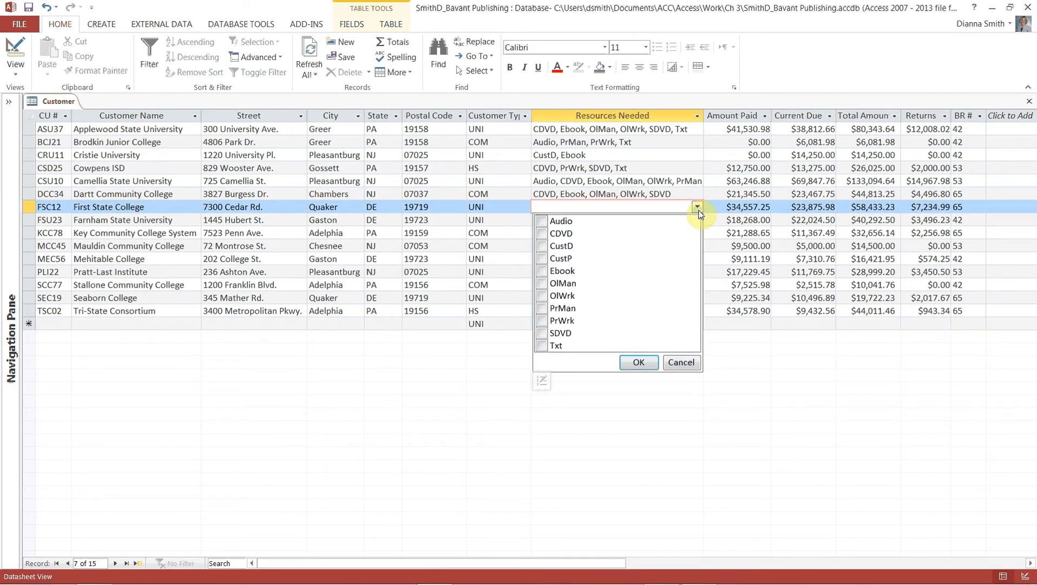
{"action": "left_click", "coordinate": [542, 221]}
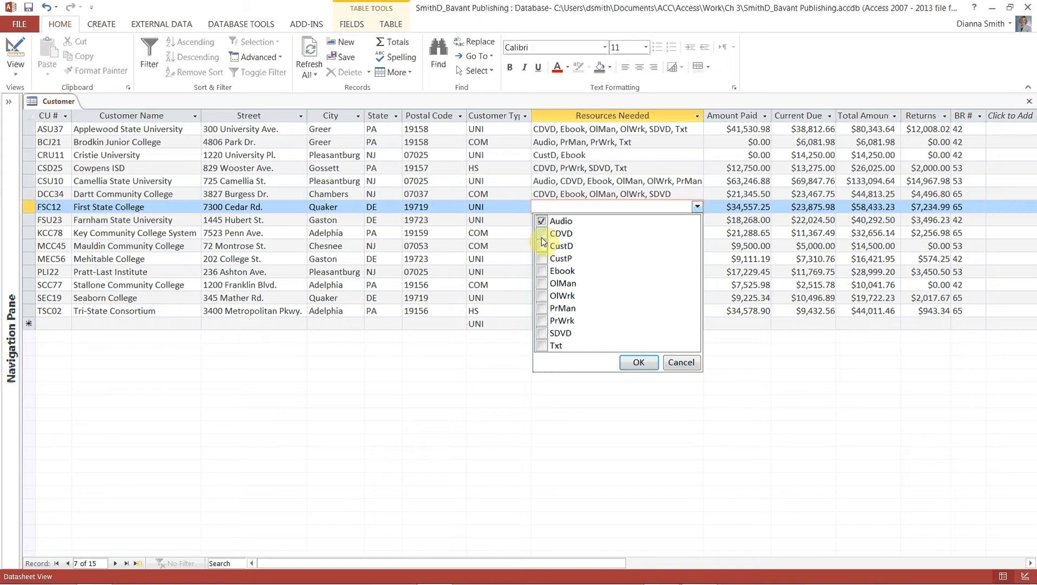
{"action": "left_click", "coordinate": [543, 236]}
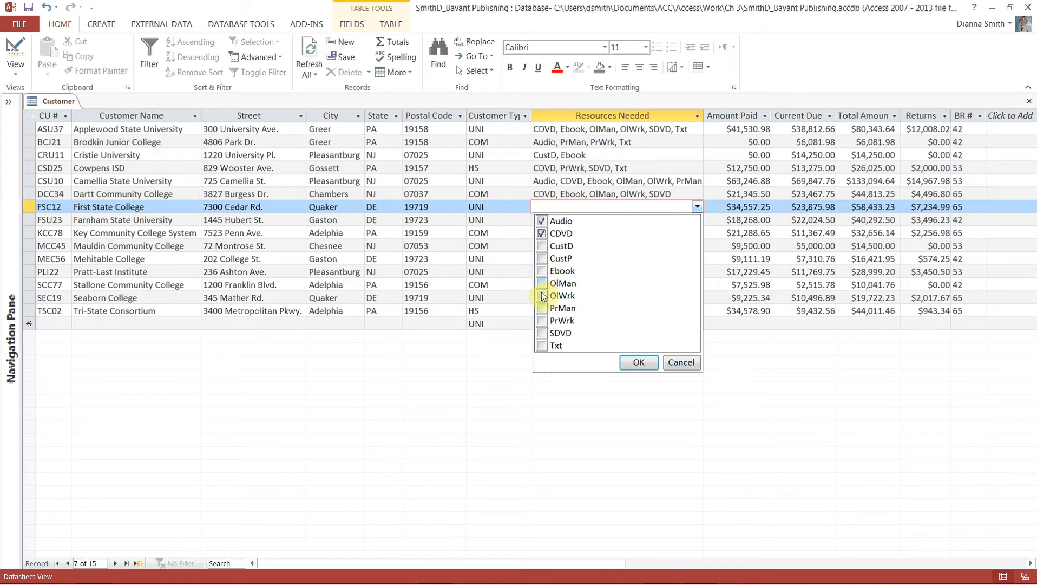
{"action": "left_click", "coordinate": [542, 308]}
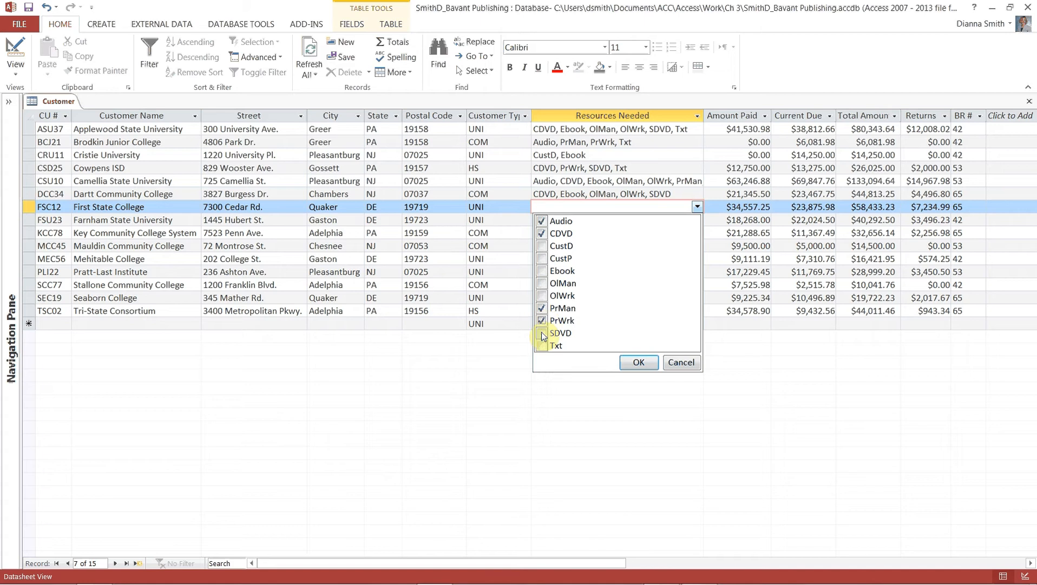
{"action": "left_click", "coordinate": [632, 363]}
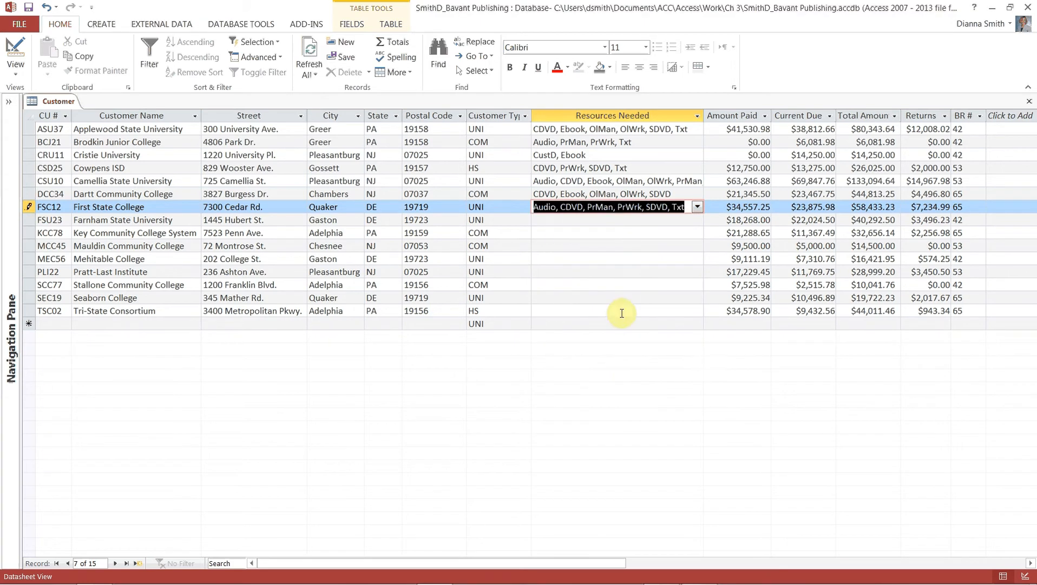
- Assign CDVD, CustD, CustP, Ebook, OlMan, OlWrk and SDVD as Farnham State University's resources needed
{"action": "left_click", "coordinate": [611, 219]}
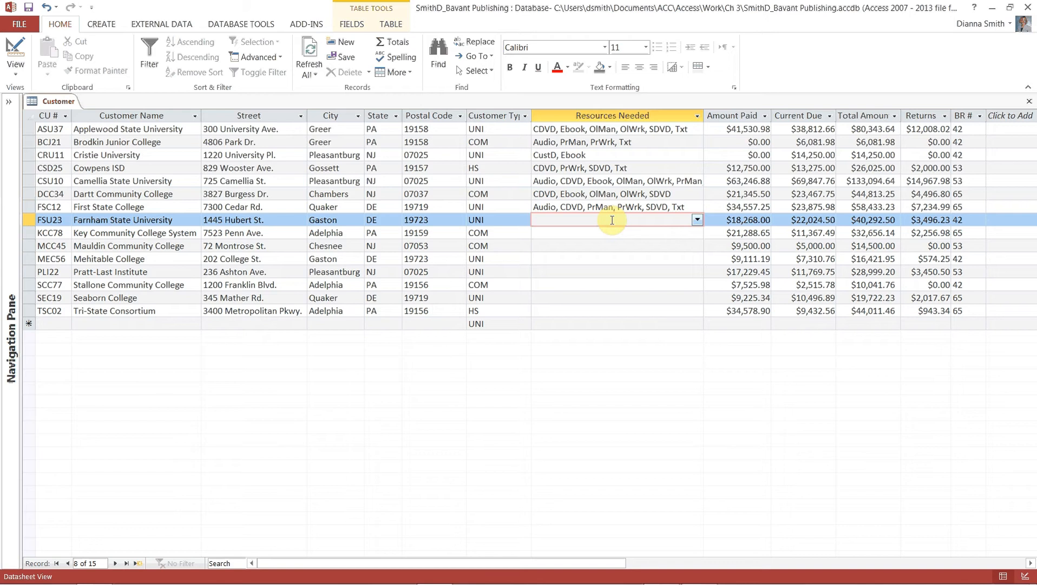
{"action": "left_click", "coordinate": [697, 220]}
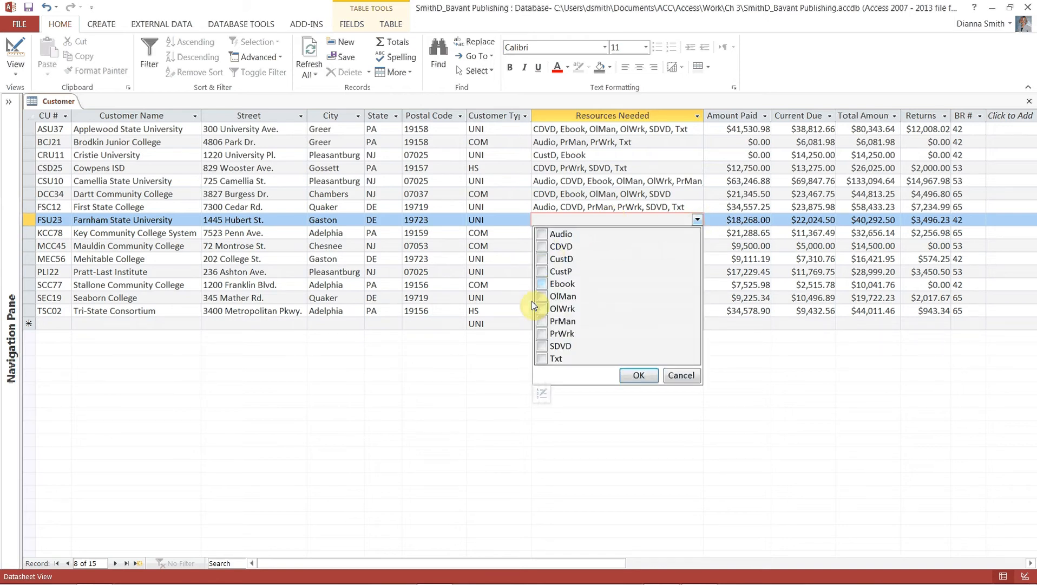
{"action": "left_click", "coordinate": [543, 247]}
{"action": "left_click", "coordinate": [541, 261]}
{"action": "left_click", "coordinate": [541, 272]}
{"action": "left_click", "coordinate": [542, 283]}
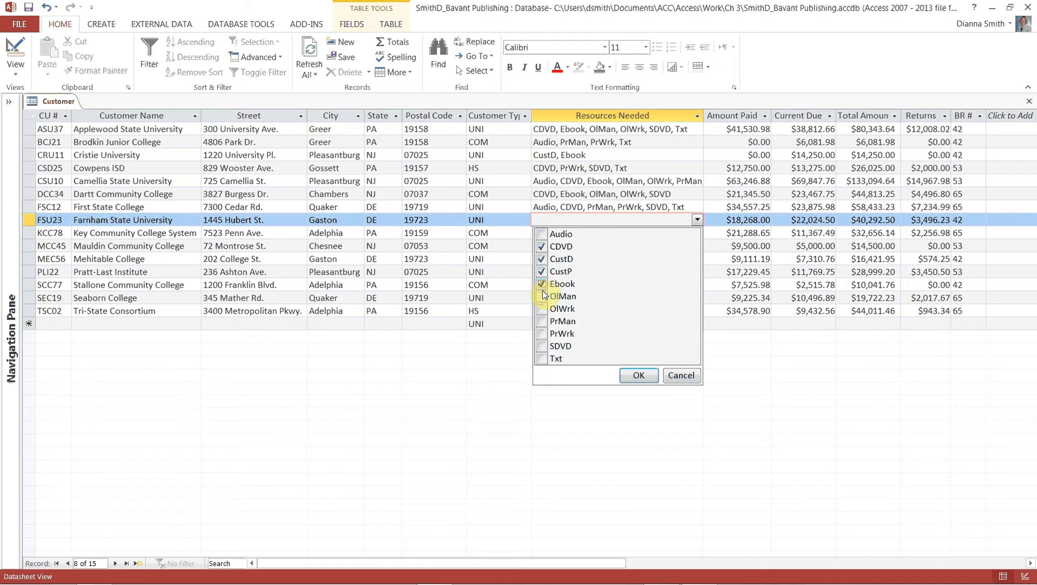
{"action": "left_click", "coordinate": [542, 297]}
{"action": "left_click", "coordinate": [542, 309]}
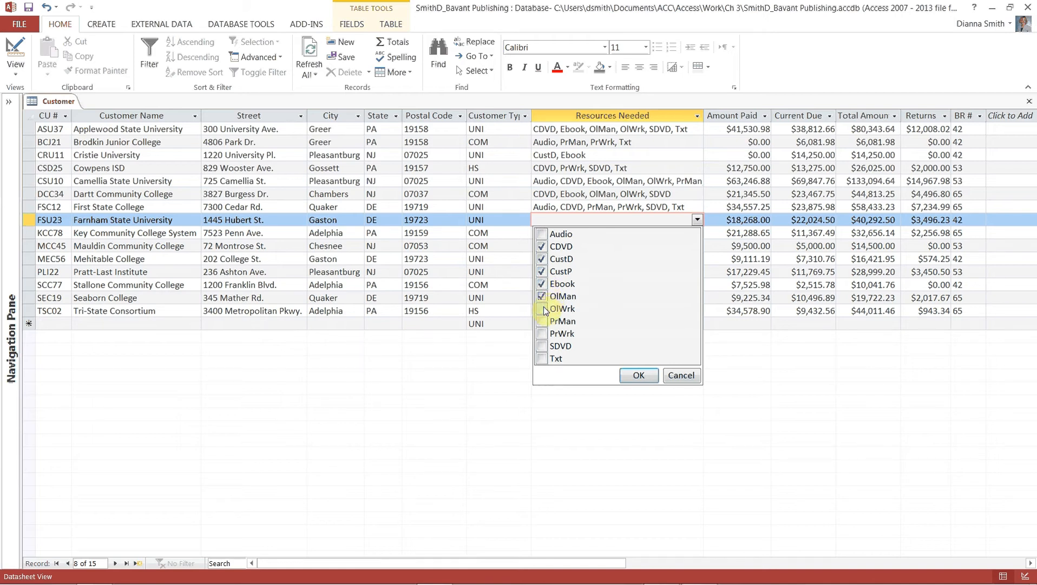
{"action": "left_click", "coordinate": [541, 345]}
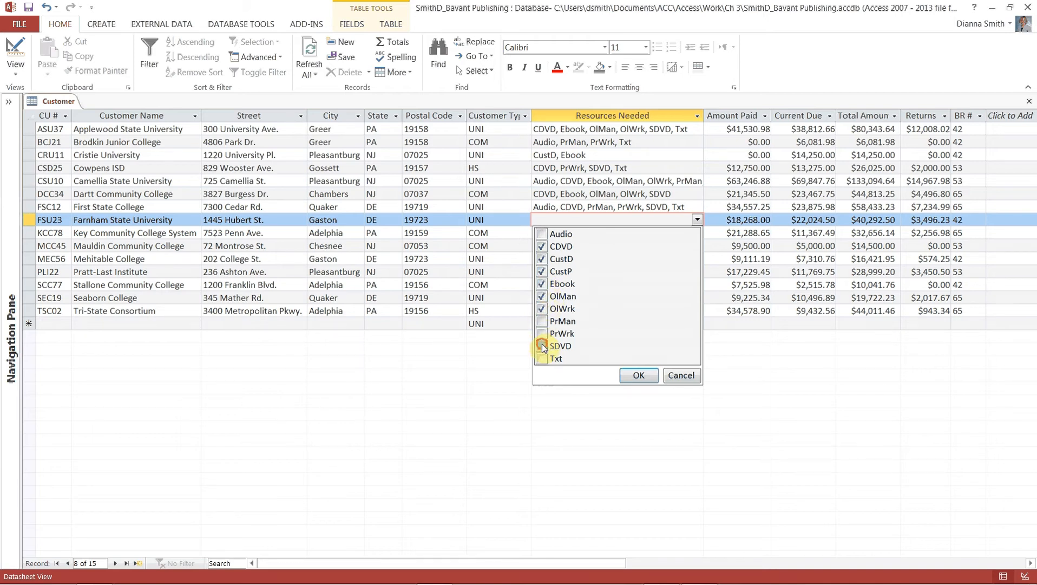
{"action": "left_click", "coordinate": [638, 376]}
- Assign Audio, CDVD, Ebook, OlMan, OlWrk, PrMan and Txt as Key Community College System's resources needed
{"action": "left_click", "coordinate": [623, 235]}
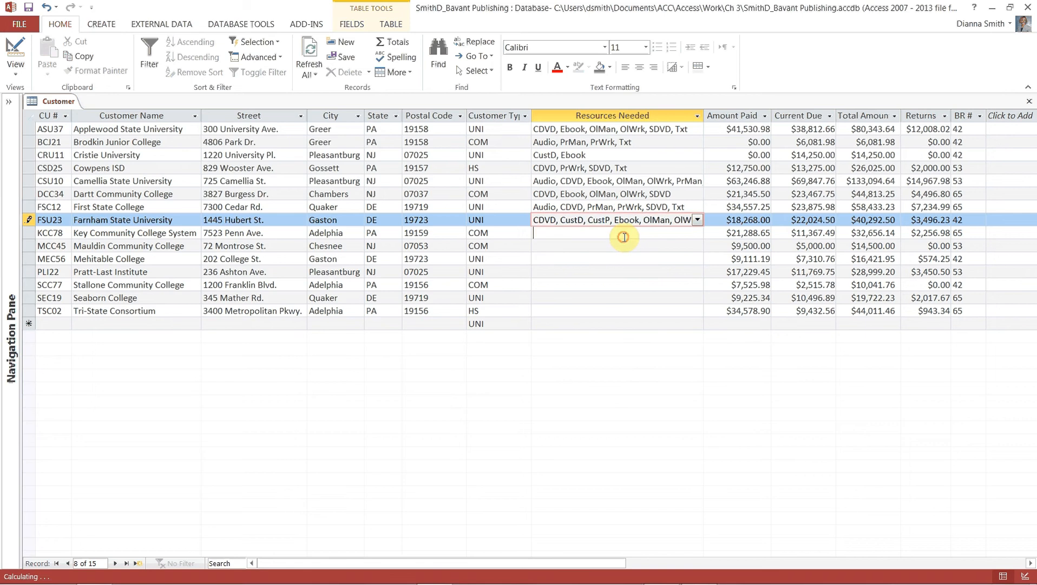
{"action": "left_click", "coordinate": [697, 232]}
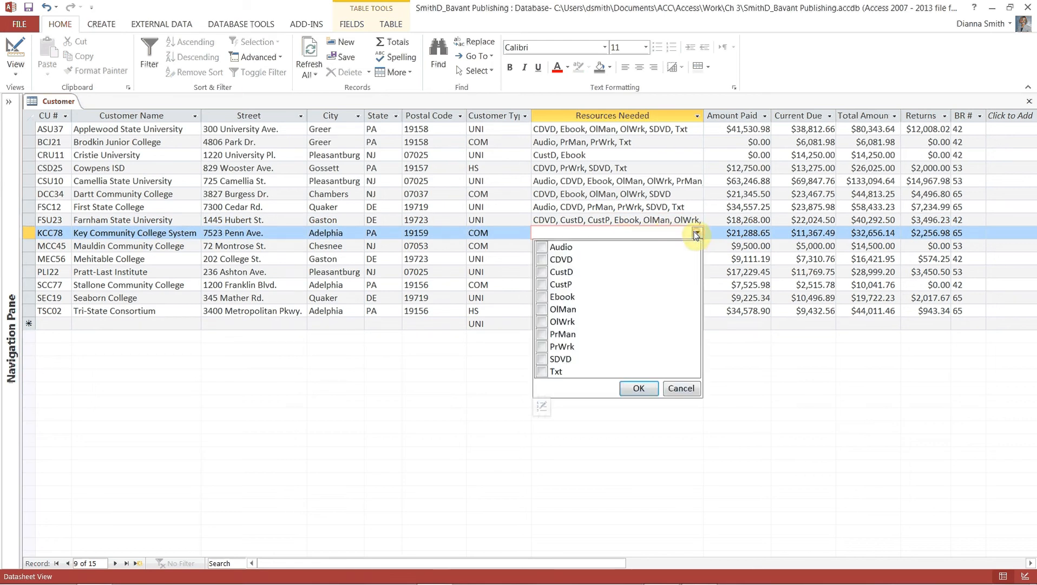
{"action": "left_click", "coordinate": [542, 247]}
{"action": "left_click", "coordinate": [543, 261]}
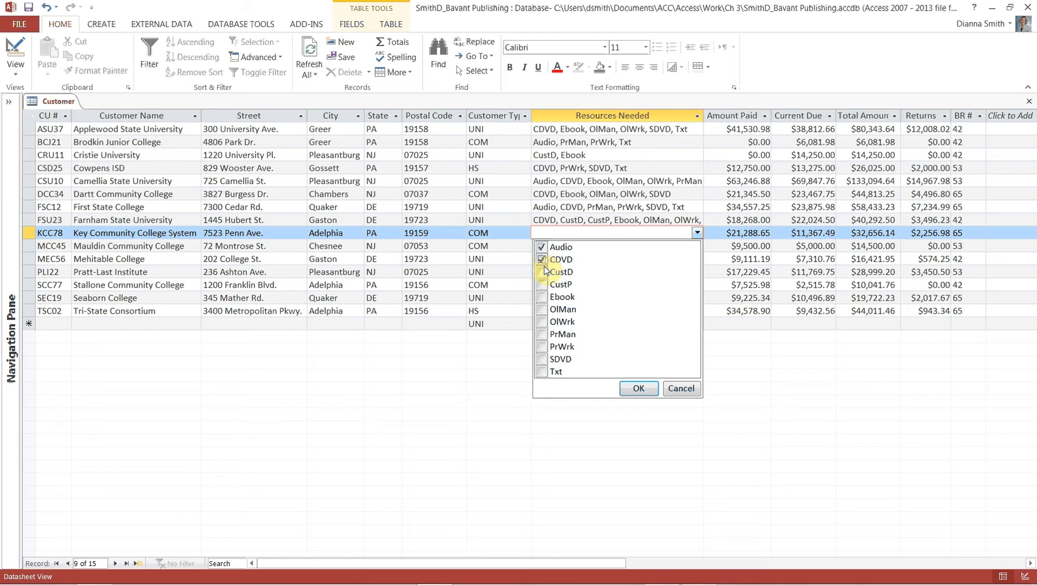
{"action": "left_click", "coordinate": [542, 297]}
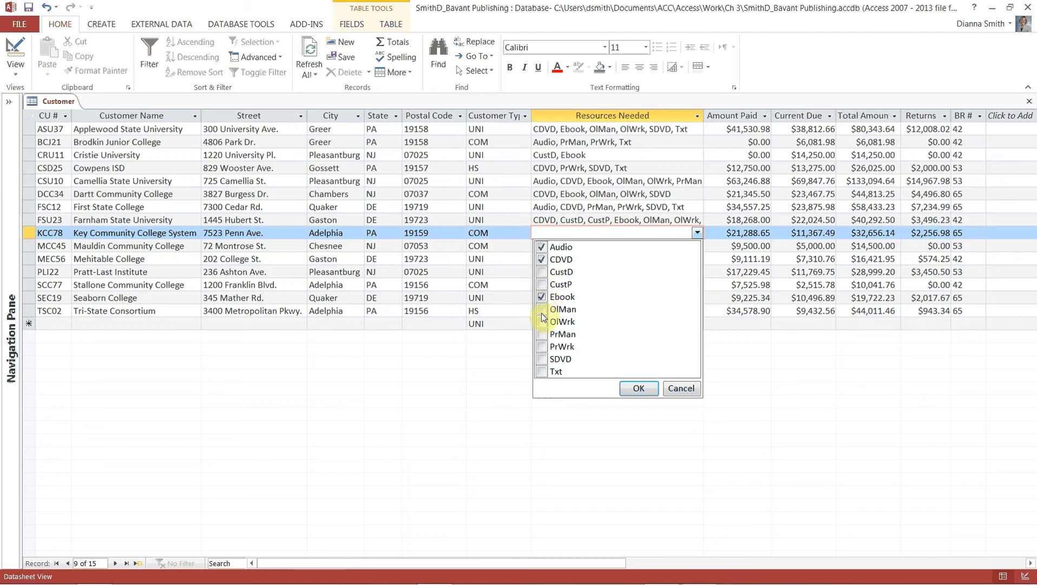
{"action": "left_click", "coordinate": [541, 310]}
{"action": "left_click", "coordinate": [542, 322]}
{"action": "left_click", "coordinate": [543, 335]}
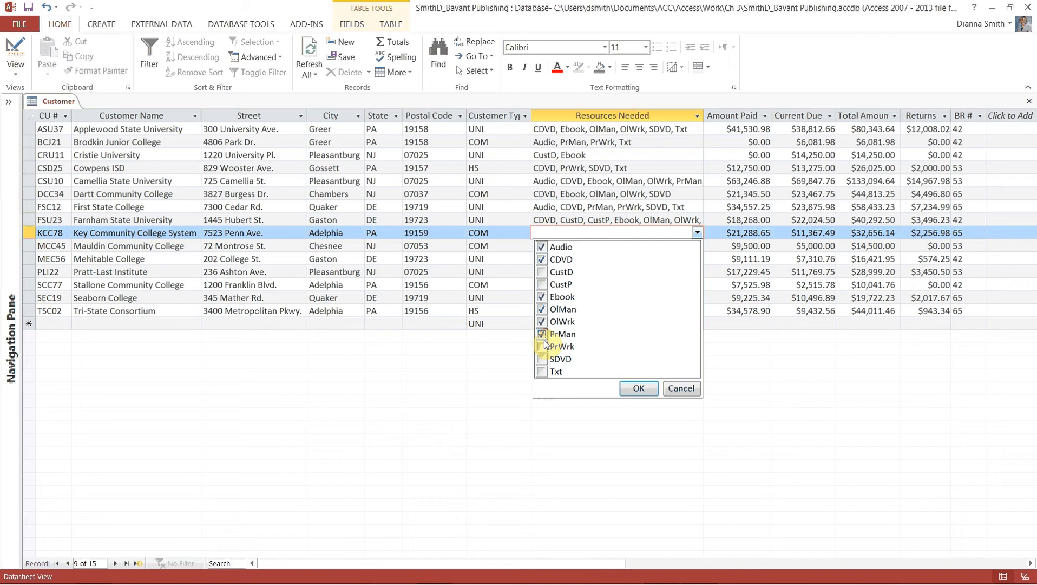
{"action": "left_click", "coordinate": [542, 371]}
{"action": "left_click", "coordinate": [635, 389]}
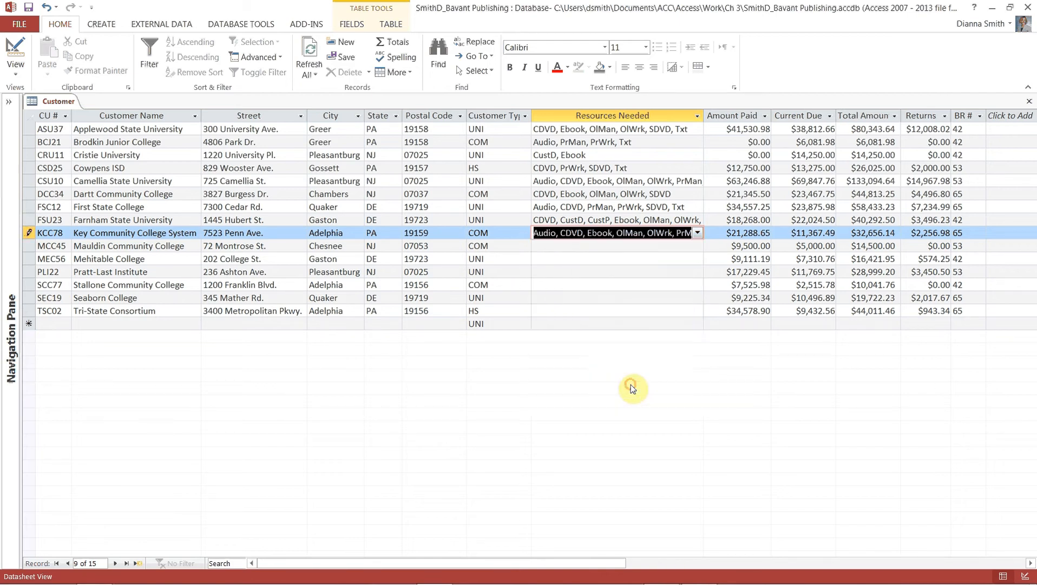
- Assign Audio, PrMan, PrWrk and Txt as Mauldin Community College's resources needed
{"action": "left_click", "coordinate": [625, 249]}
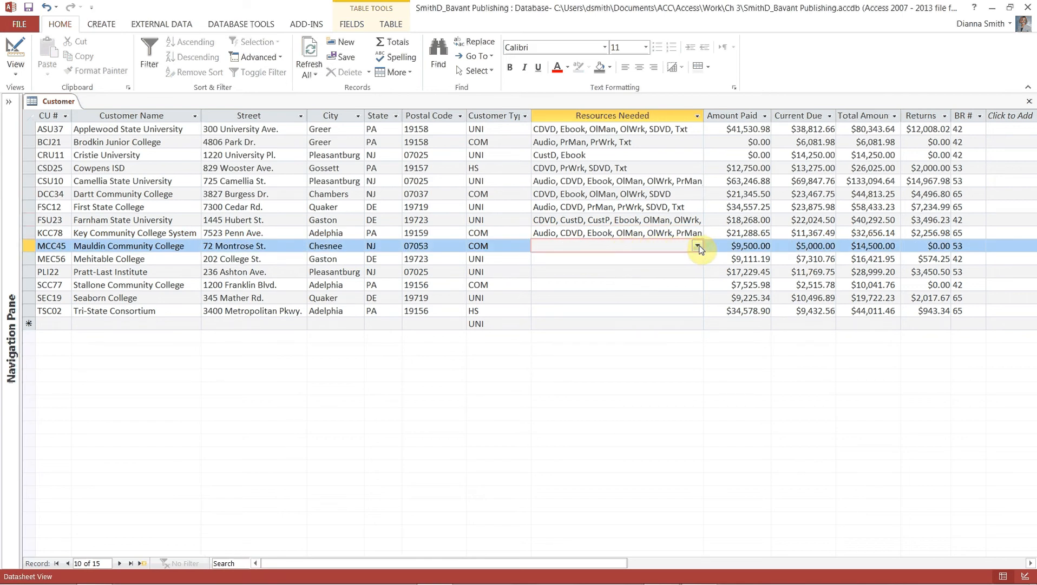
{"action": "left_click", "coordinate": [698, 246]}
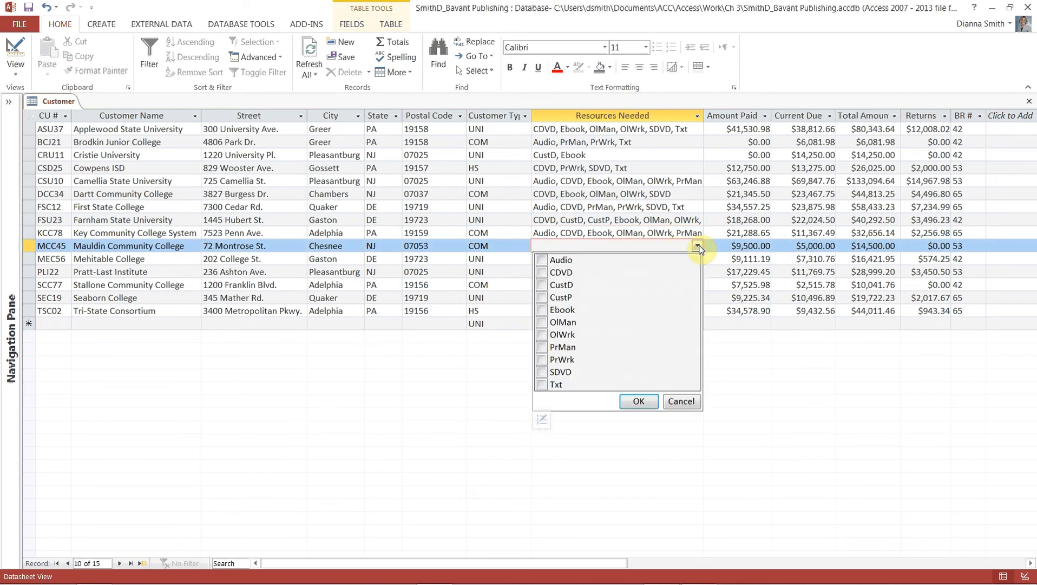
{"action": "left_click", "coordinate": [543, 263]}
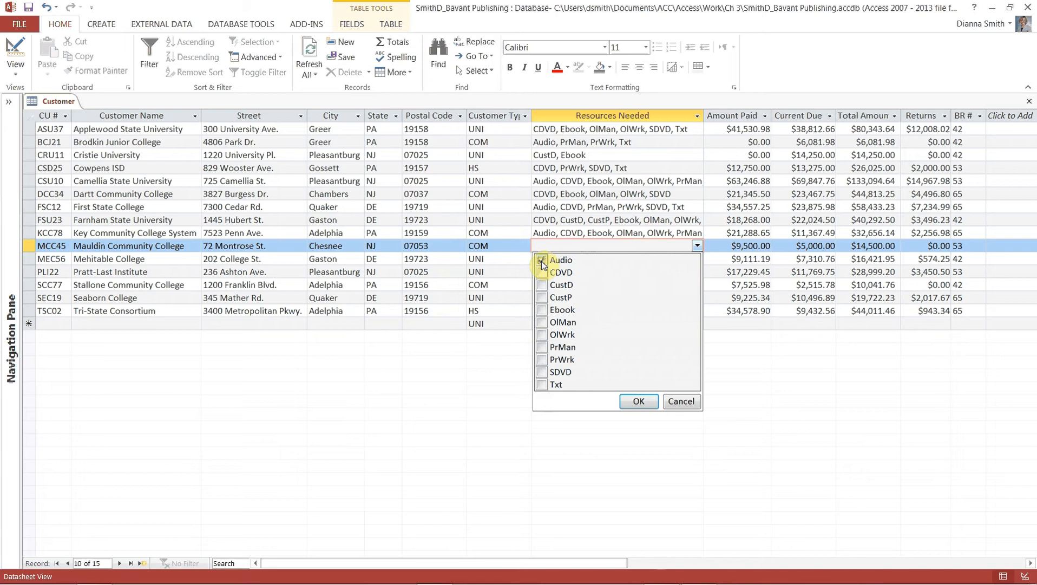
{"action": "left_click", "coordinate": [543, 348]}
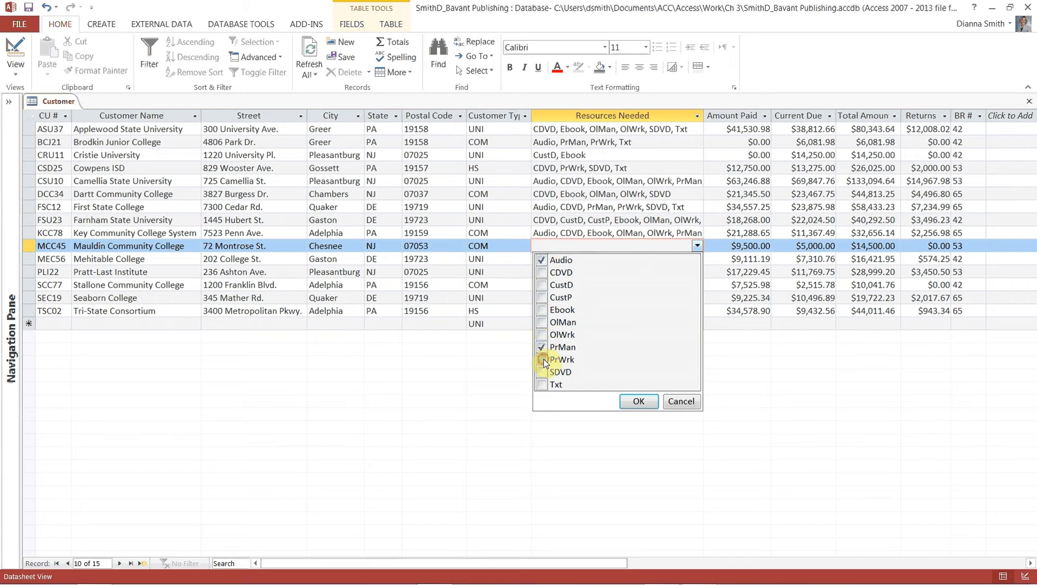
{"action": "left_click", "coordinate": [542, 385]}
{"action": "left_click", "coordinate": [632, 402]}
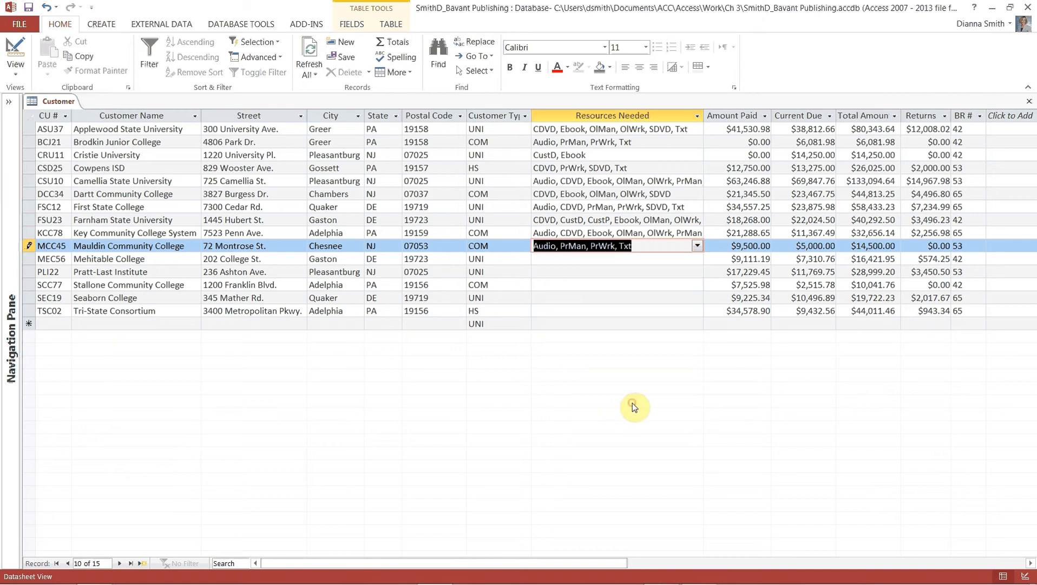
- Assign Audio, CDVD, PrMan, PrWrk, SDVD and Txt as Mehitable College's resources needed
{"action": "left_click", "coordinate": [568, 259]}
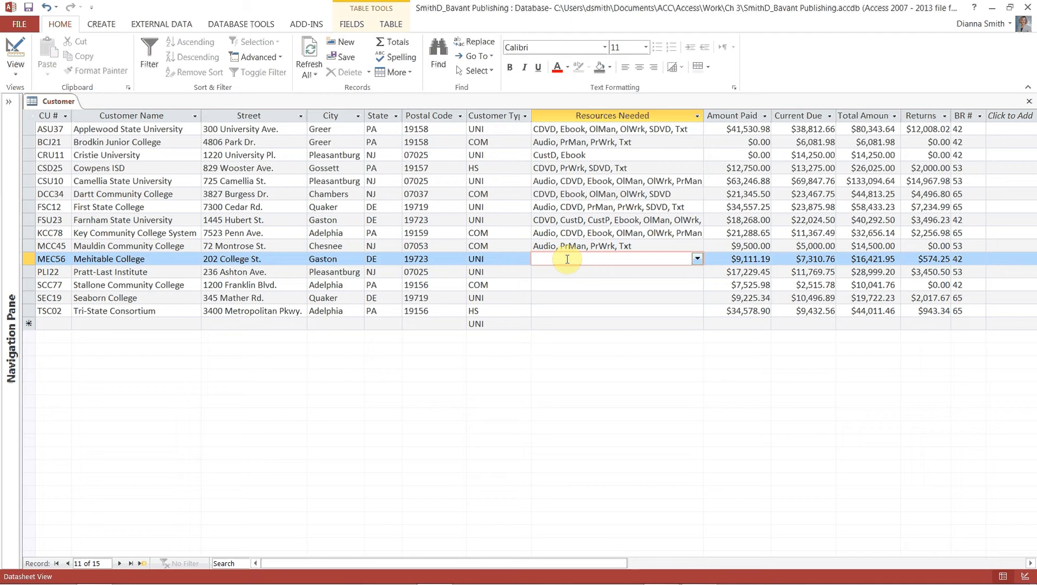
{"action": "left_click", "coordinate": [697, 258]}
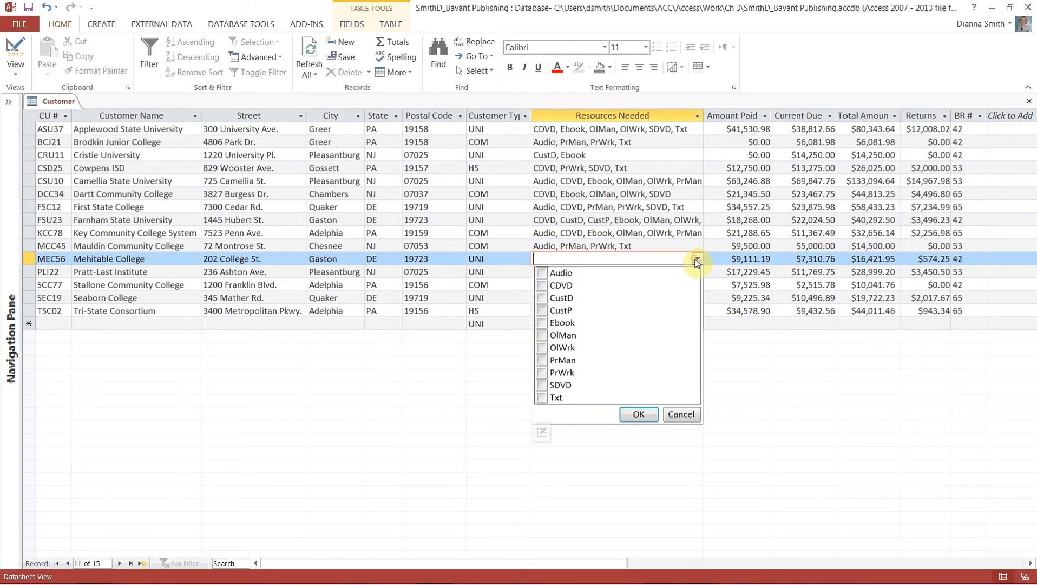
{"action": "left_click", "coordinate": [542, 274]}
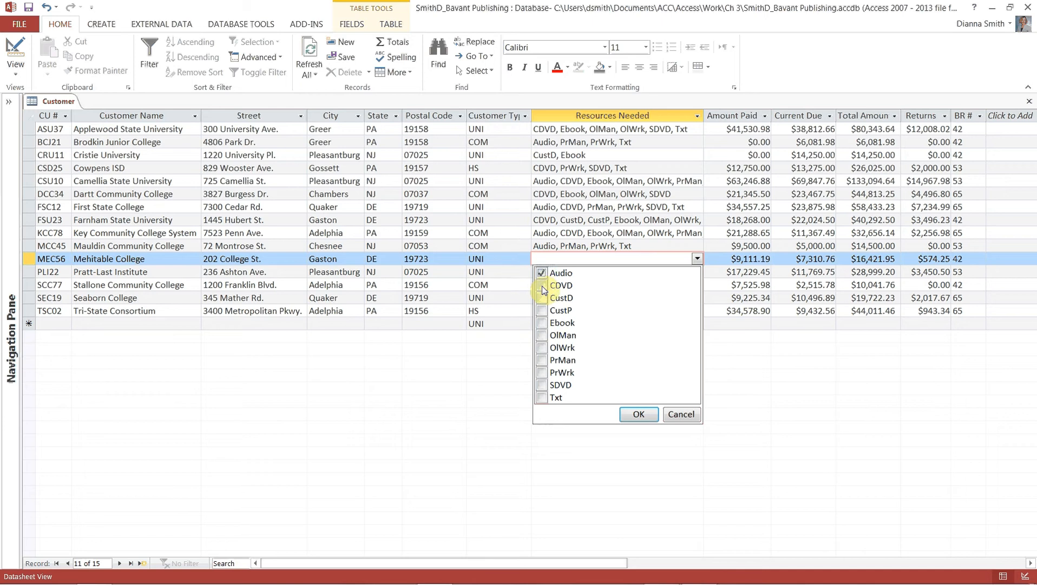
{"action": "left_click", "coordinate": [542, 285]}
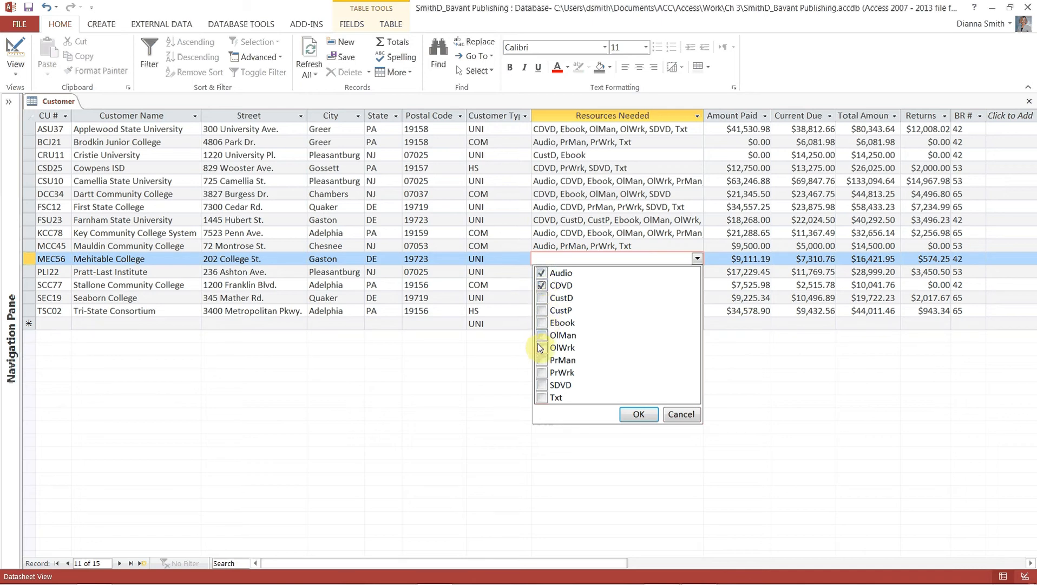
{"action": "left_click", "coordinate": [542, 361]}
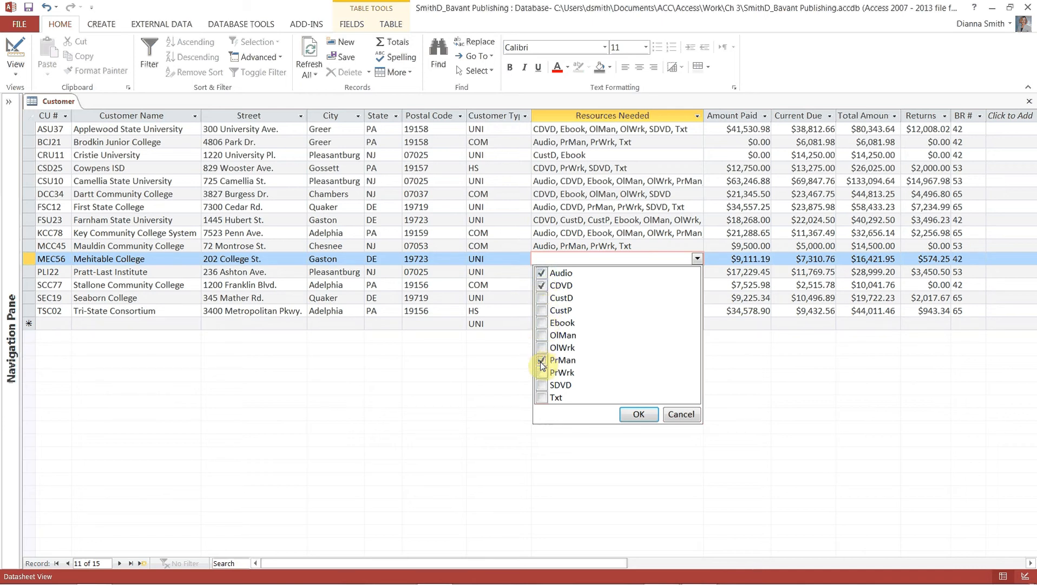
{"action": "left_click", "coordinate": [542, 373]}
{"action": "left_click", "coordinate": [542, 385]}
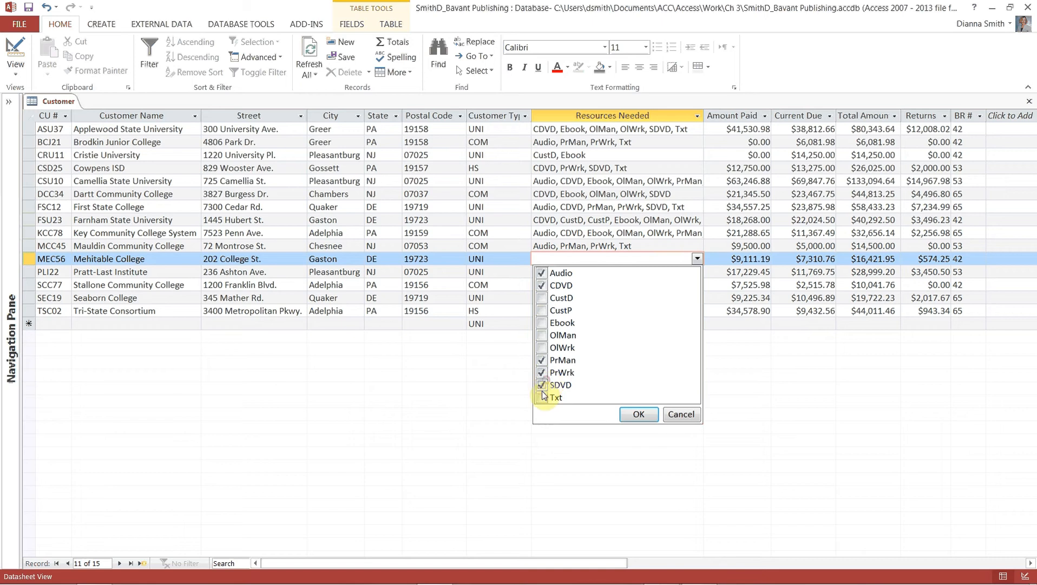
{"action": "left_click", "coordinate": [543, 398]}
{"action": "left_click", "coordinate": [637, 413]}
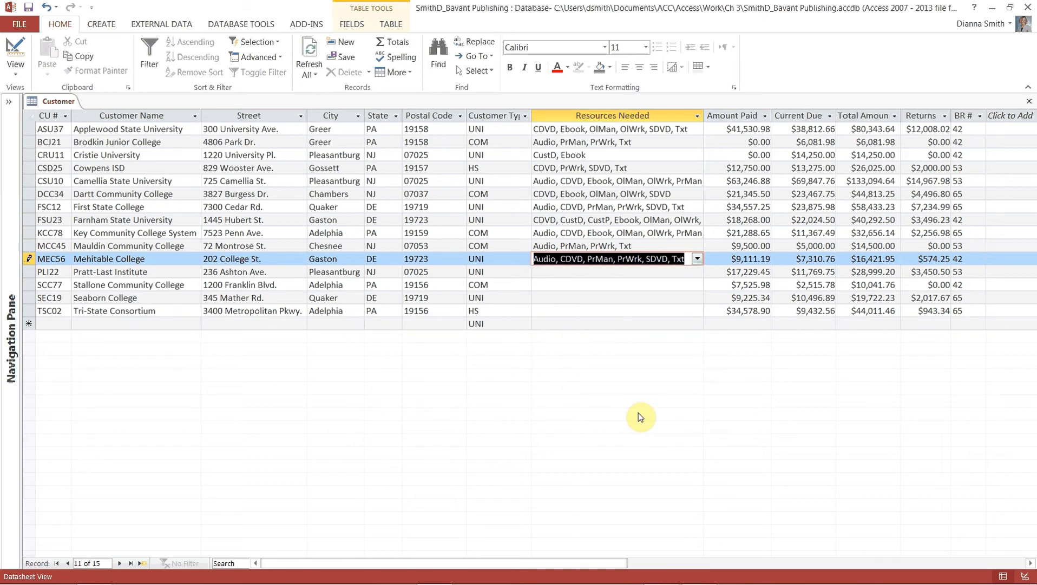
- Assign CDVD, CustD, CustP, Ebook, OlMan, OlWrk and SDVD as Pratt-Last Institute's resources needed
{"action": "left_click", "coordinate": [682, 271]}
{"action": "left_click", "coordinate": [697, 272]}
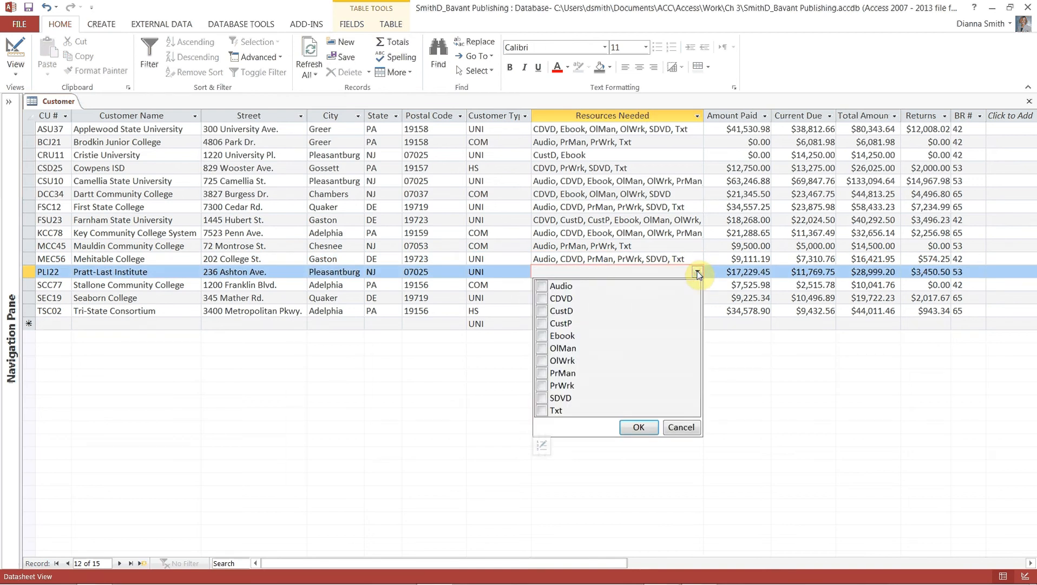
{"action": "left_click", "coordinate": [541, 301]}
{"action": "left_click", "coordinate": [542, 310]}
{"action": "left_click", "coordinate": [542, 323]}
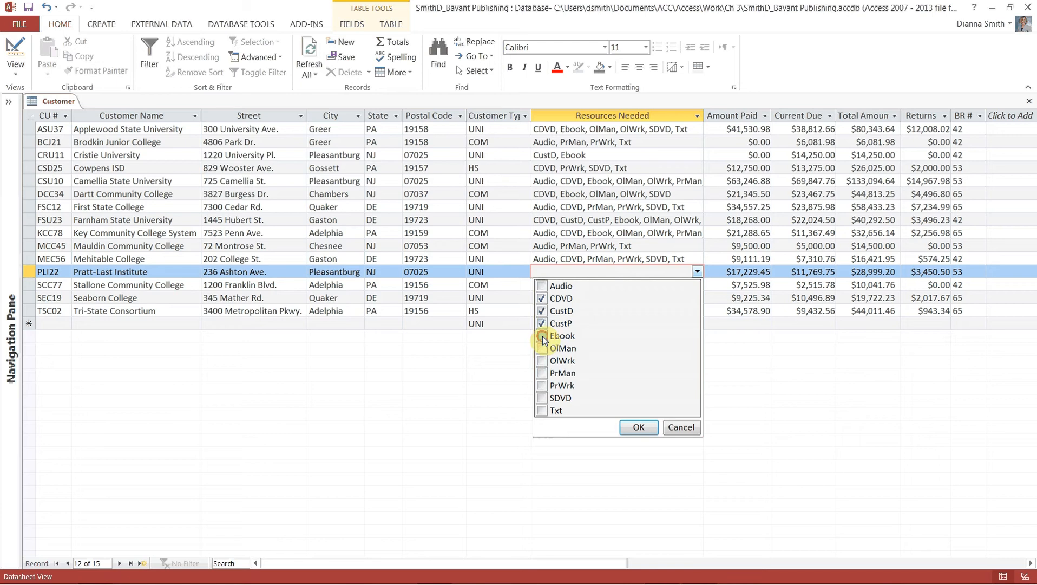
{"action": "left_click", "coordinate": [542, 336]}
{"action": "left_click", "coordinate": [542, 349]}
{"action": "left_click", "coordinate": [541, 361]}
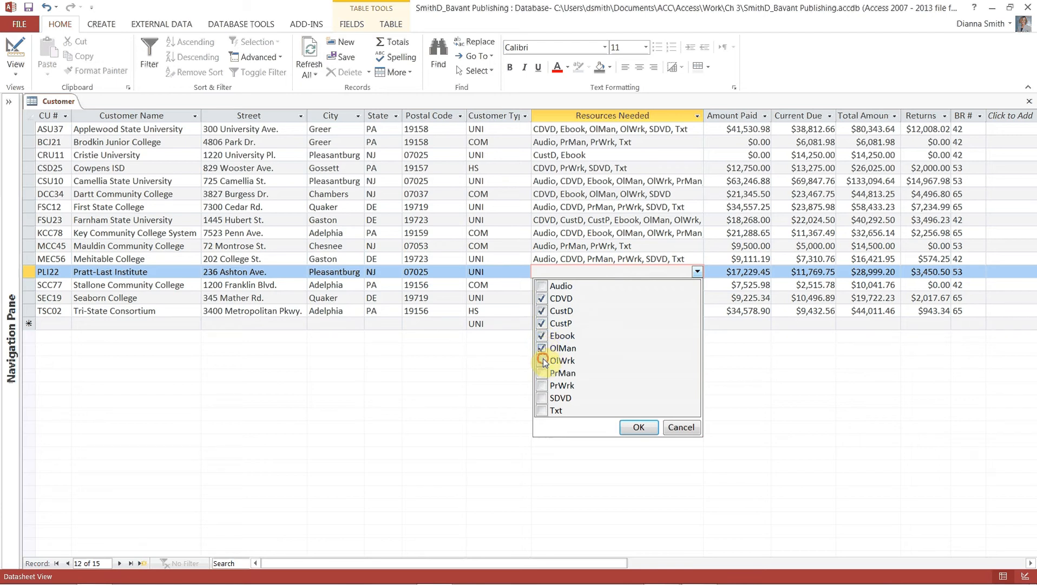
{"action": "left_click", "coordinate": [541, 399]}
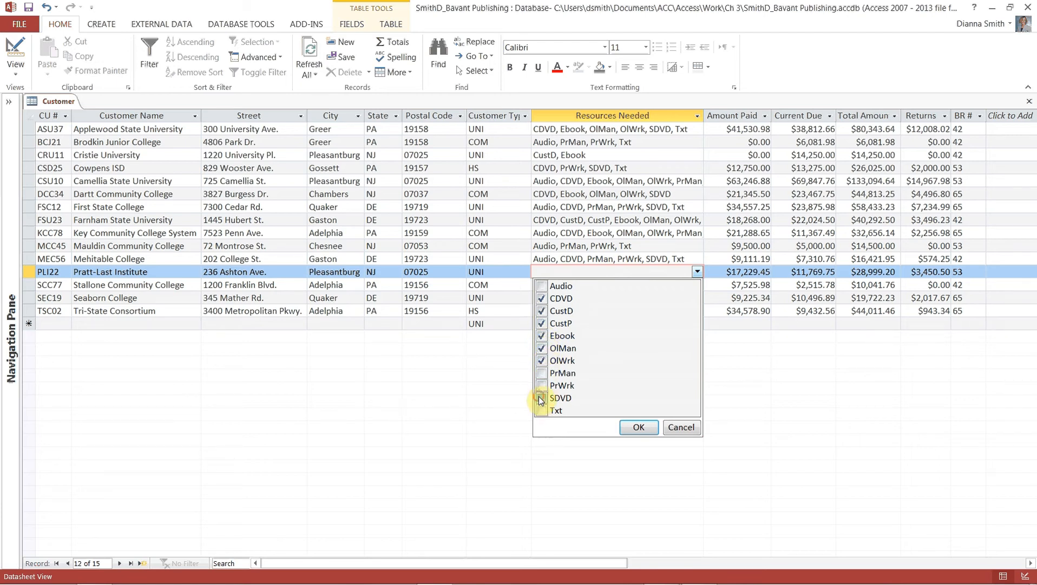
{"action": "left_click", "coordinate": [639, 428]}
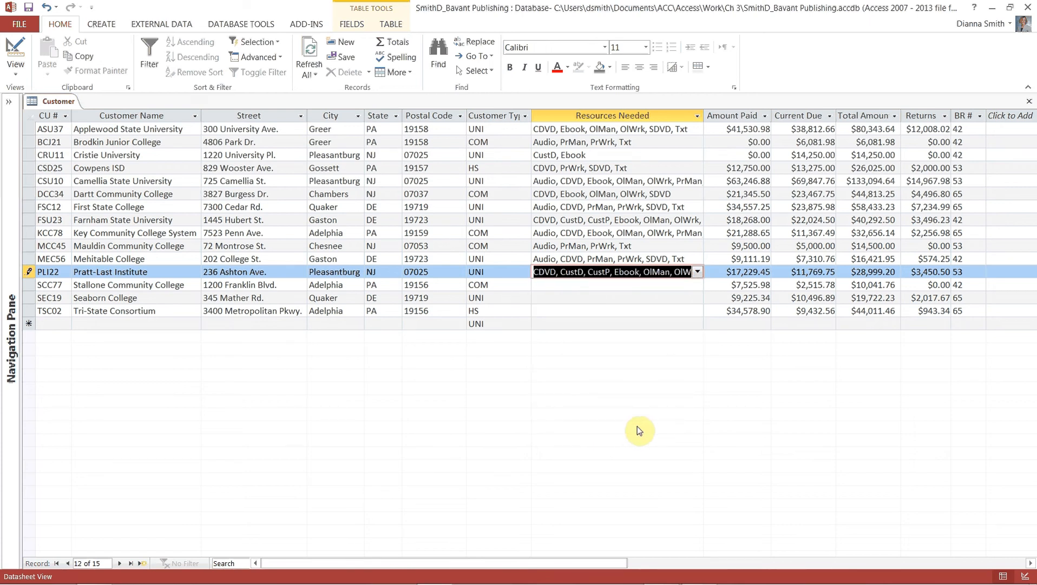
- Assign Audio, PrMan, PrWrk and Txt as Stallone Community College's resources needed
{"action": "left_click", "coordinate": [613, 284]}
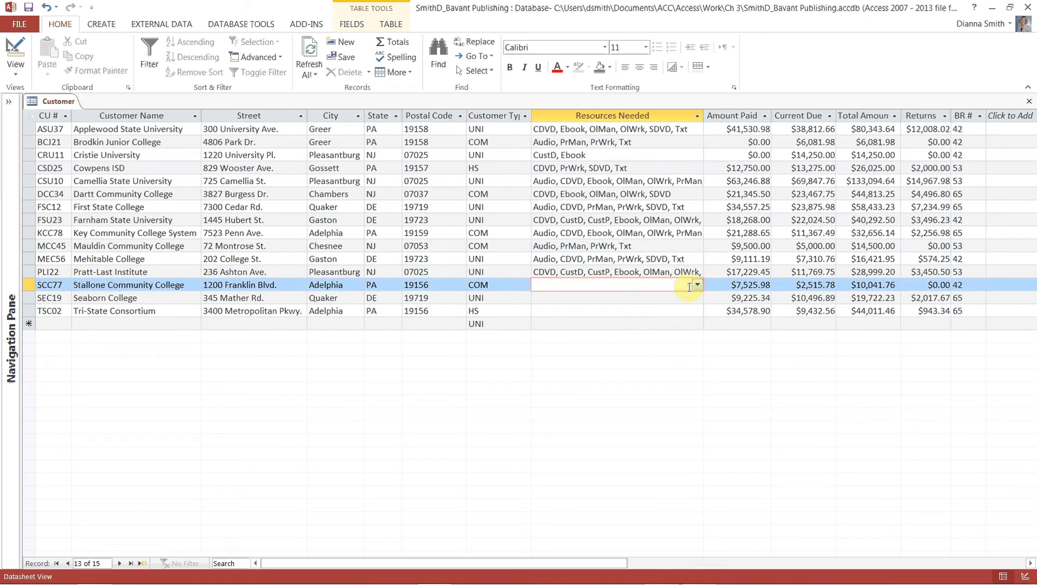
{"action": "left_click", "coordinate": [696, 285]}
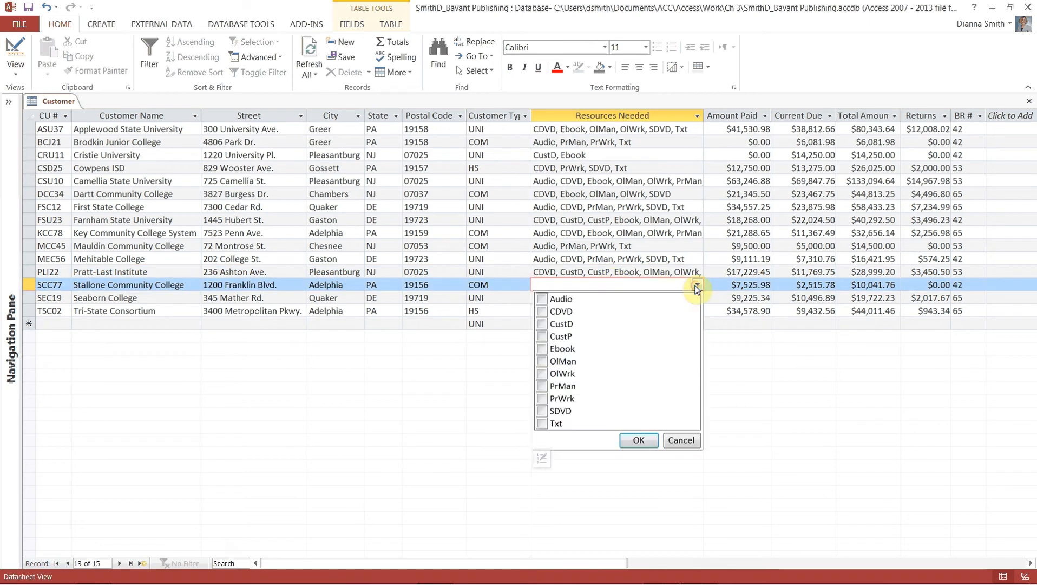
{"action": "left_click", "coordinate": [542, 301]}
{"action": "left_click", "coordinate": [543, 387]}
{"action": "left_click", "coordinate": [542, 399]}
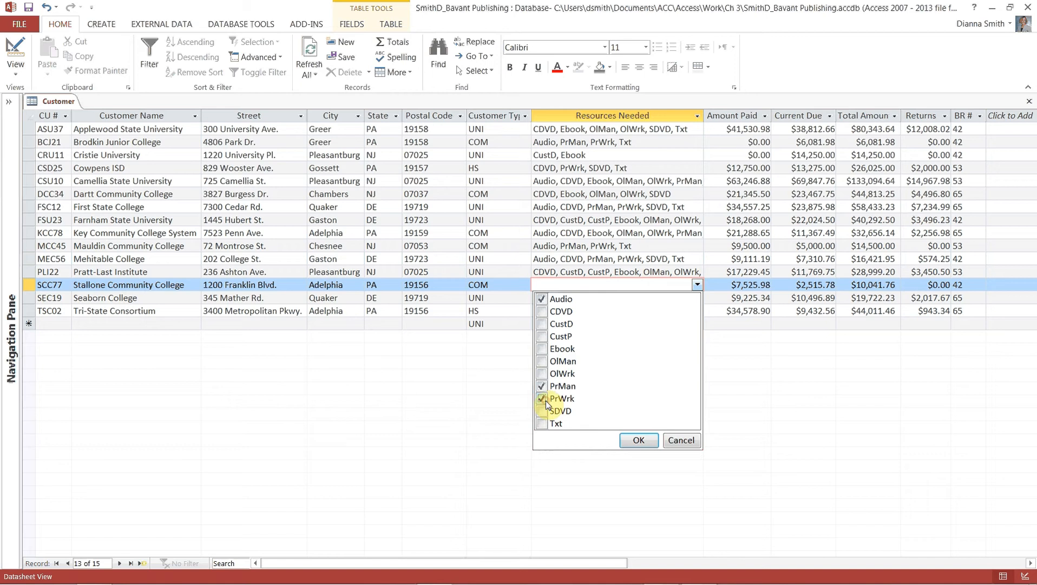
{"action": "left_click", "coordinate": [541, 425]}
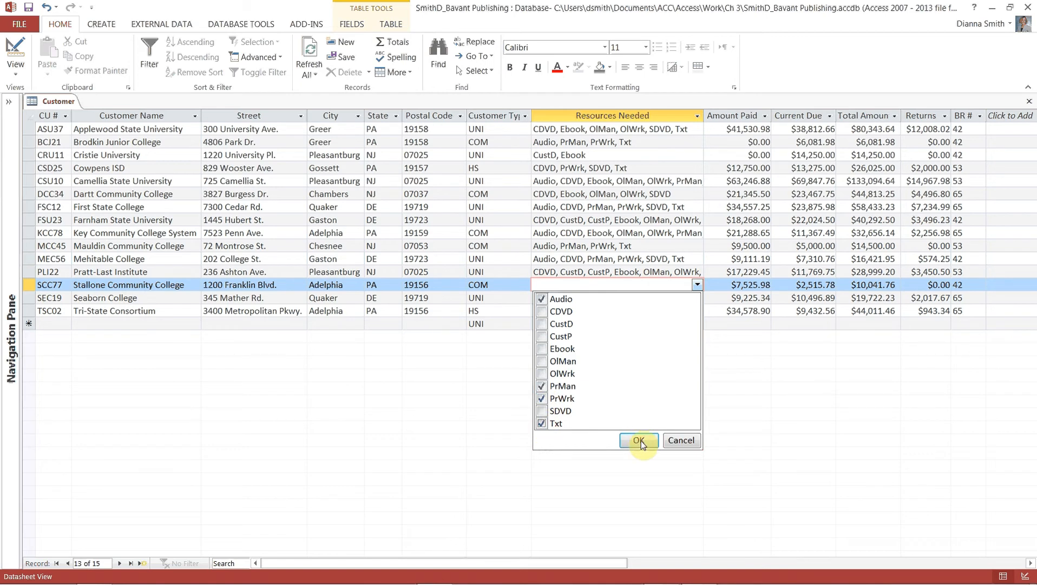
{"action": "left_click", "coordinate": [640, 440]}
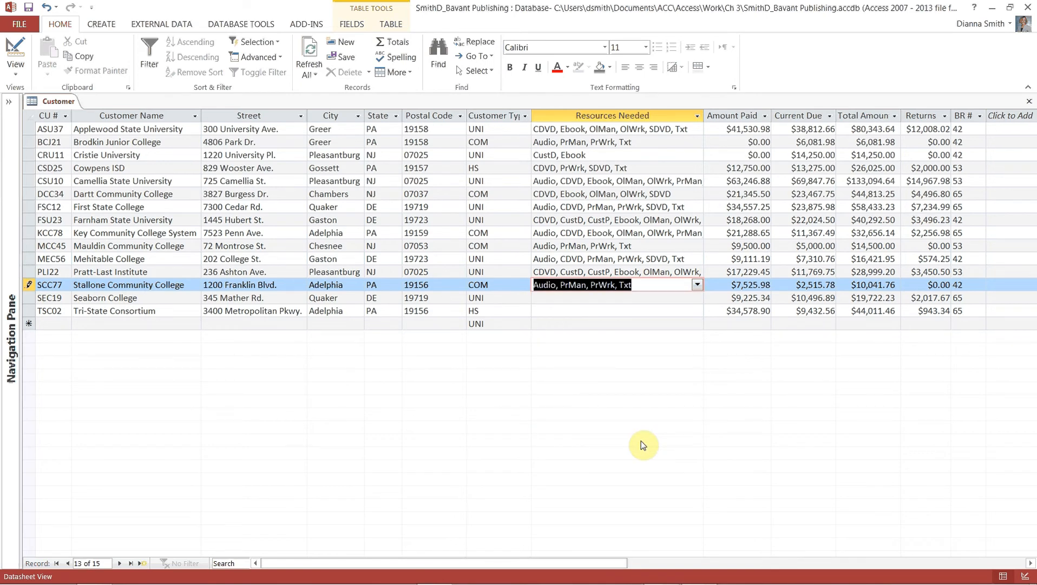
- Assign CDVD, CustD, CustP and SDVD as Seaborn College's resources needed
{"action": "left_click", "coordinate": [637, 297]}
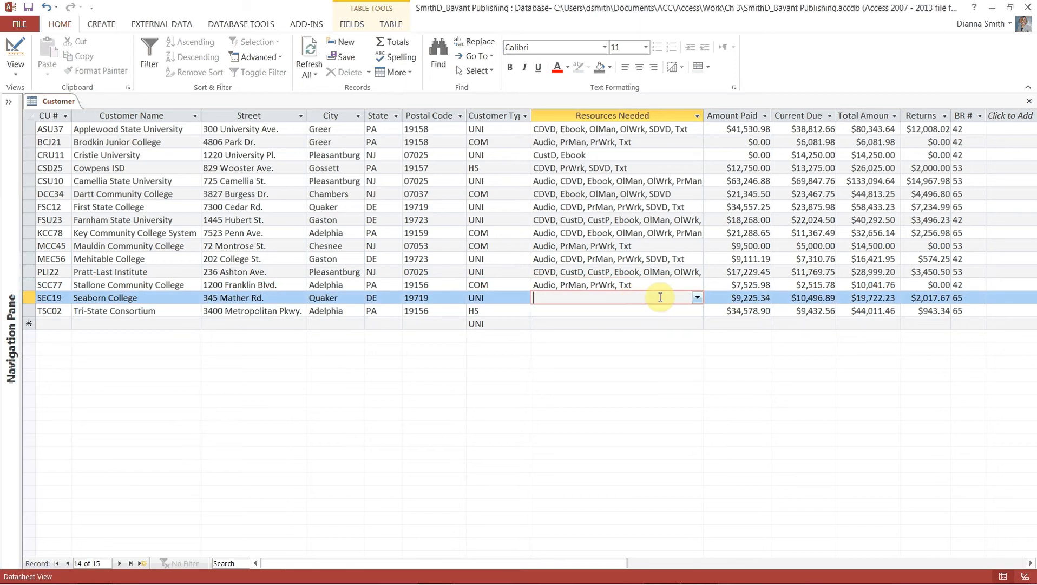
{"action": "left_click", "coordinate": [697, 297]}
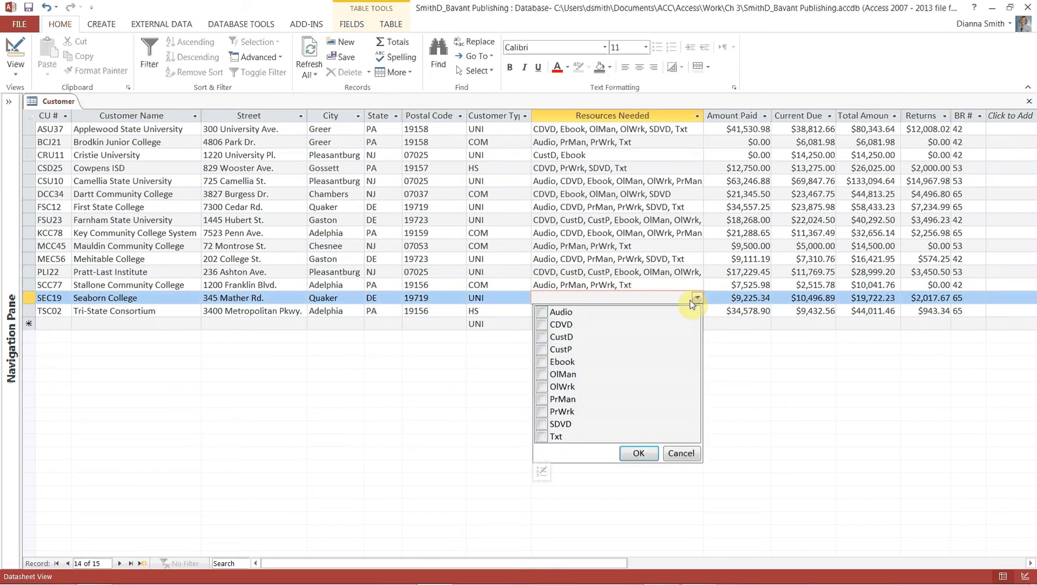
{"action": "left_click", "coordinate": [541, 325]}
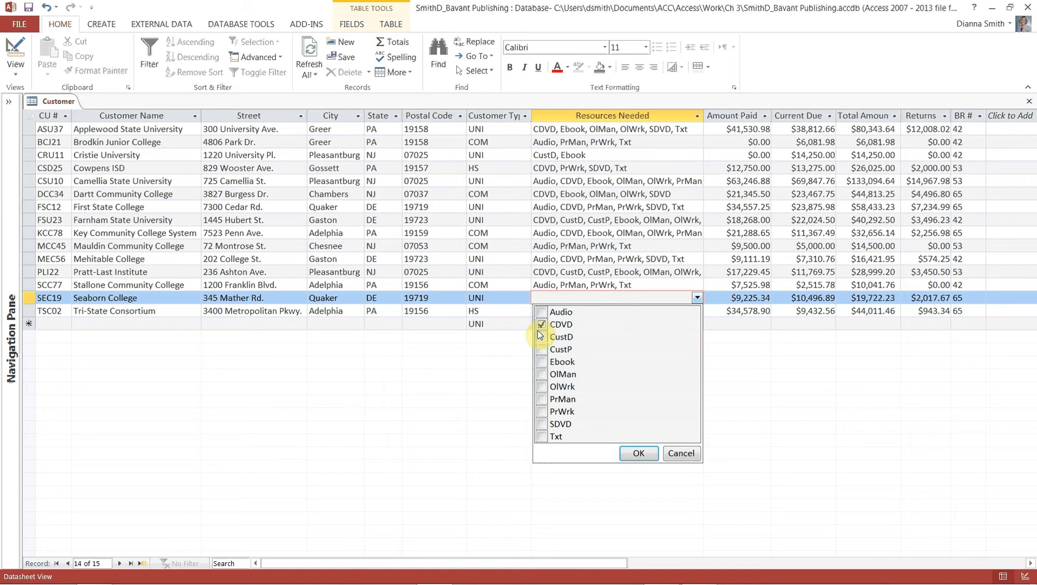
{"action": "left_click", "coordinate": [542, 337]}
{"action": "left_click", "coordinate": [541, 350]}
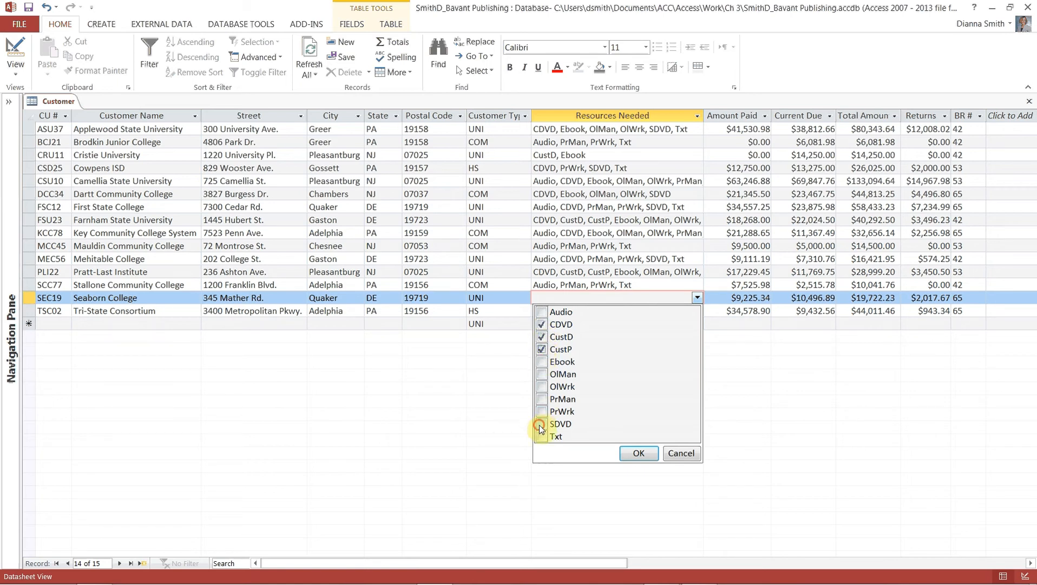
{"action": "left_click", "coordinate": [541, 425]}
{"action": "left_click", "coordinate": [635, 454]}
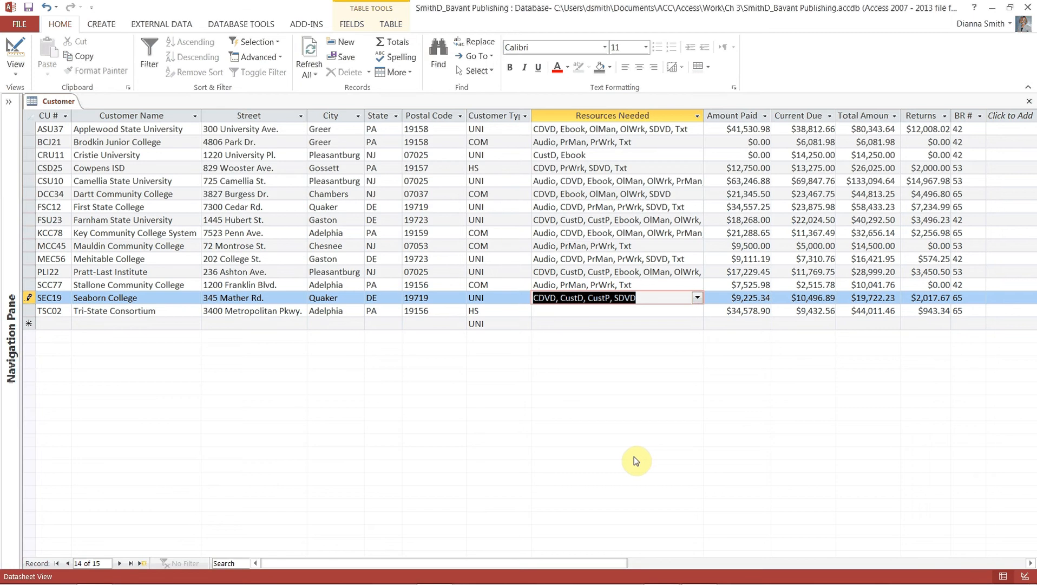
- Assign Audio, CDVD, Ebook, OlMan, OlWrk, PrMan, PrWrk, SDVD and Txt as Tri-State Consortium's resources needed
{"action": "left_click", "coordinate": [636, 311]}
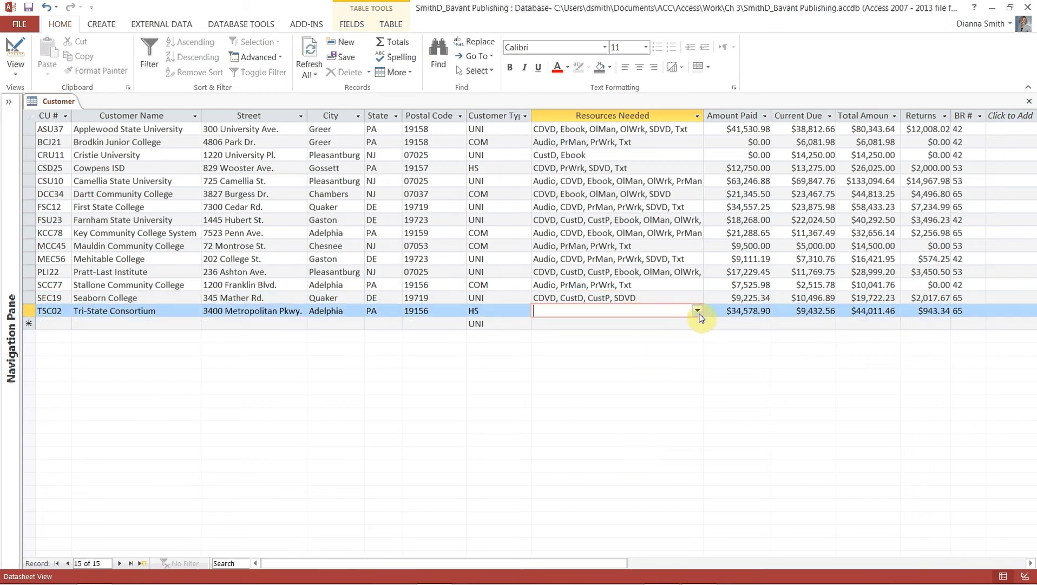
{"action": "left_click", "coordinate": [698, 311]}
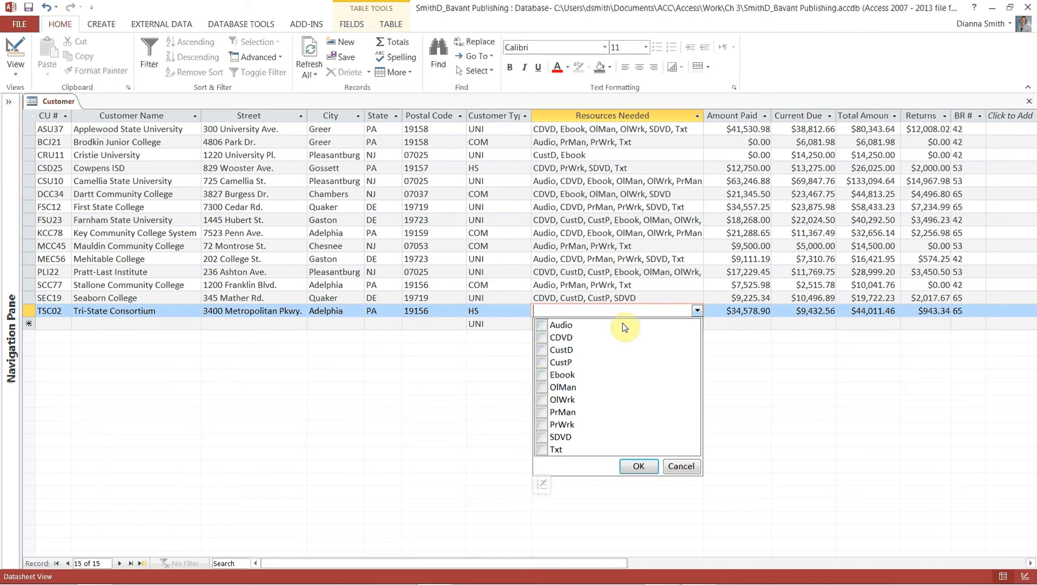
{"action": "left_click", "coordinate": [542, 325]}
{"action": "left_click", "coordinate": [542, 337]}
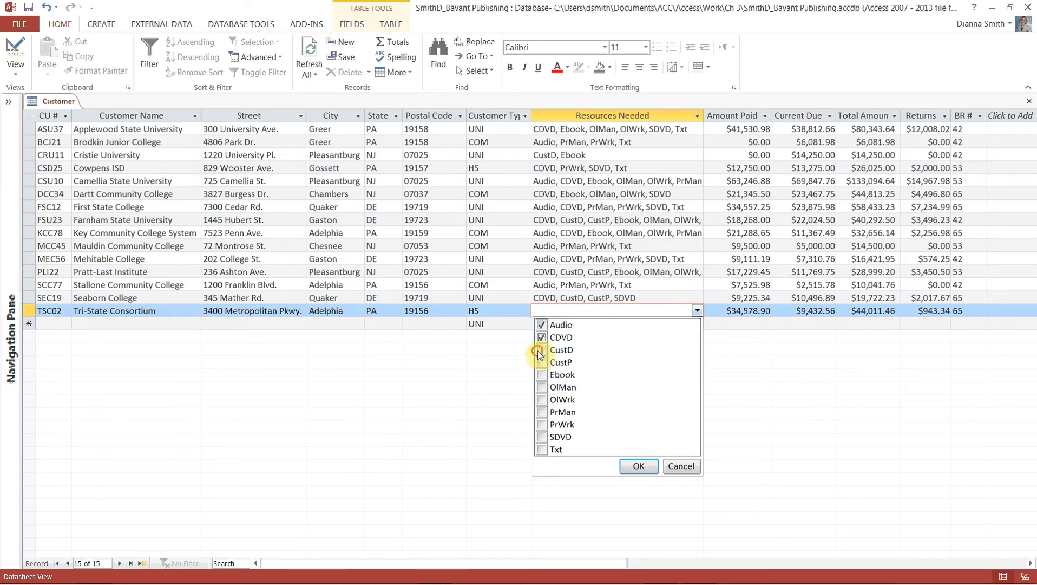
{"action": "left_click", "coordinate": [540, 350]}
{"action": "left_click", "coordinate": [541, 350]}
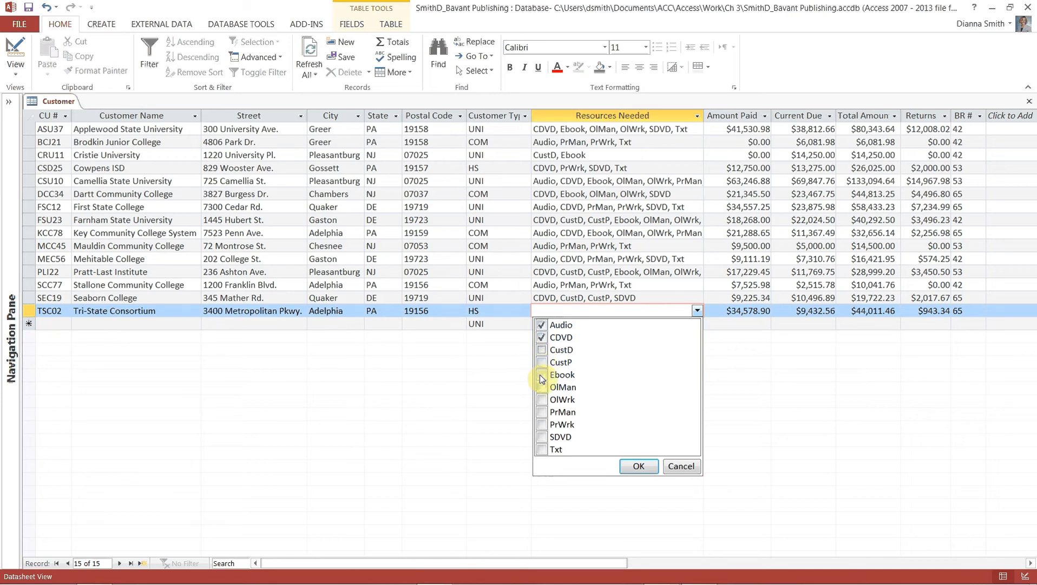
{"action": "left_click", "coordinate": [541, 376]}
{"action": "left_click", "coordinate": [541, 387]}
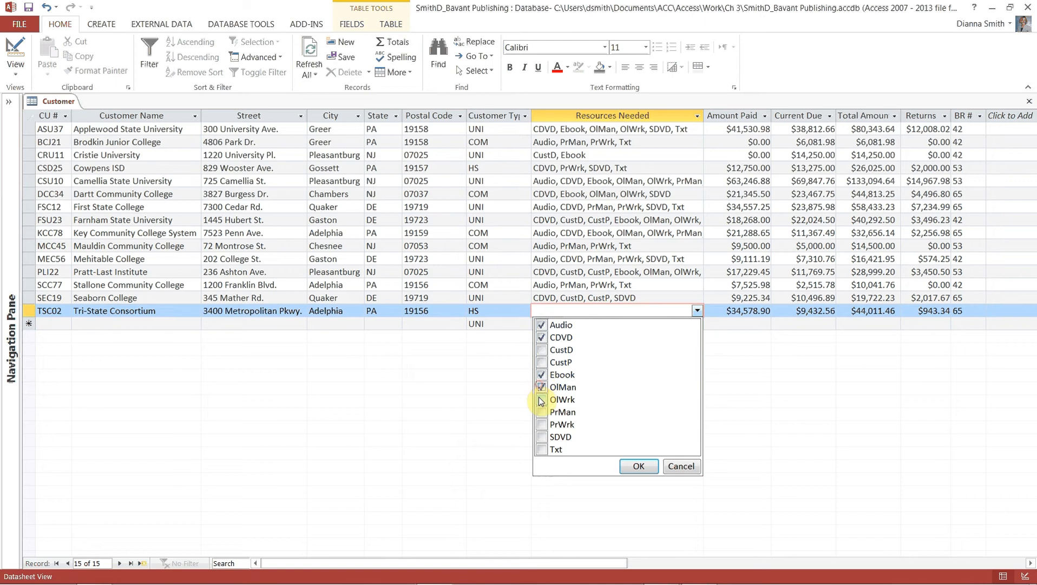
{"action": "left_click", "coordinate": [541, 400]}
{"action": "left_click", "coordinate": [541, 413]}
{"action": "left_click", "coordinate": [542, 425]}
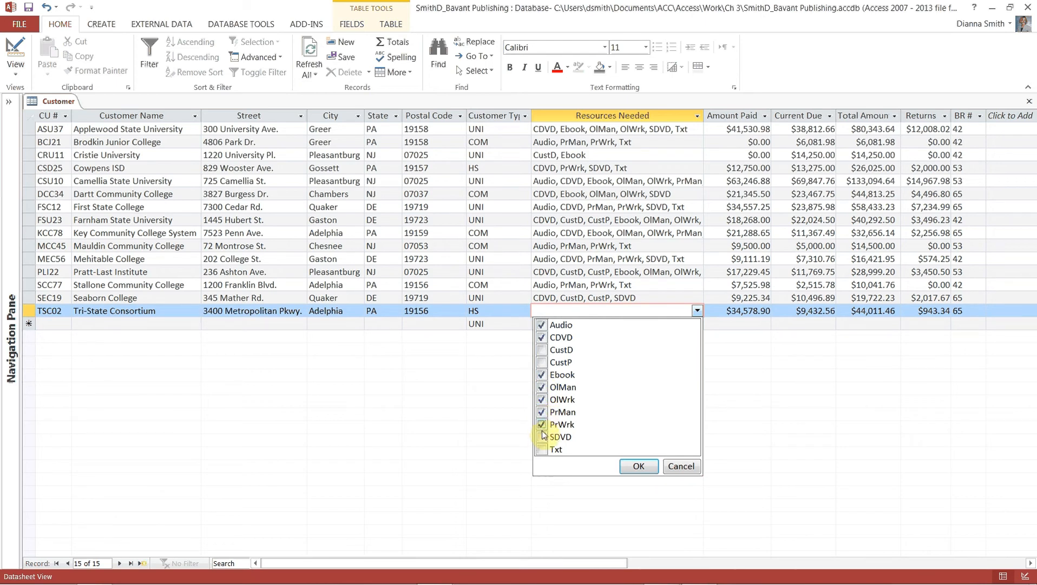
{"action": "left_click", "coordinate": [542, 436]}
{"action": "left_click", "coordinate": [639, 466]}
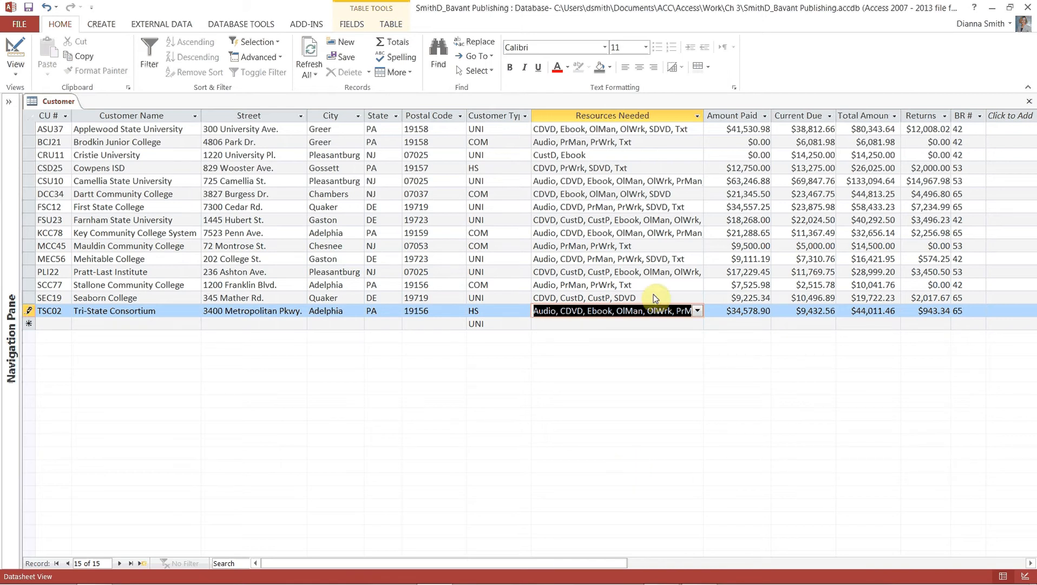
- Try best-fit and narrow widths for the Resources Needed column, and view Applewood State University's resource choices
{"action": "double_click", "coordinate": [704, 116]}
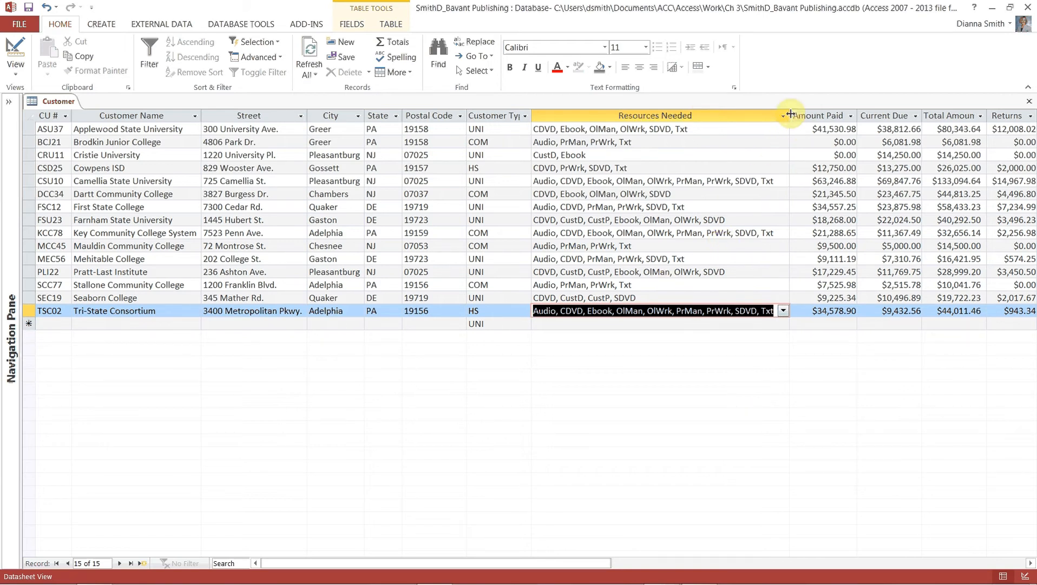
{"action": "left_click_drag", "start_coordinate": [790, 113], "coordinate": [621, 129]}
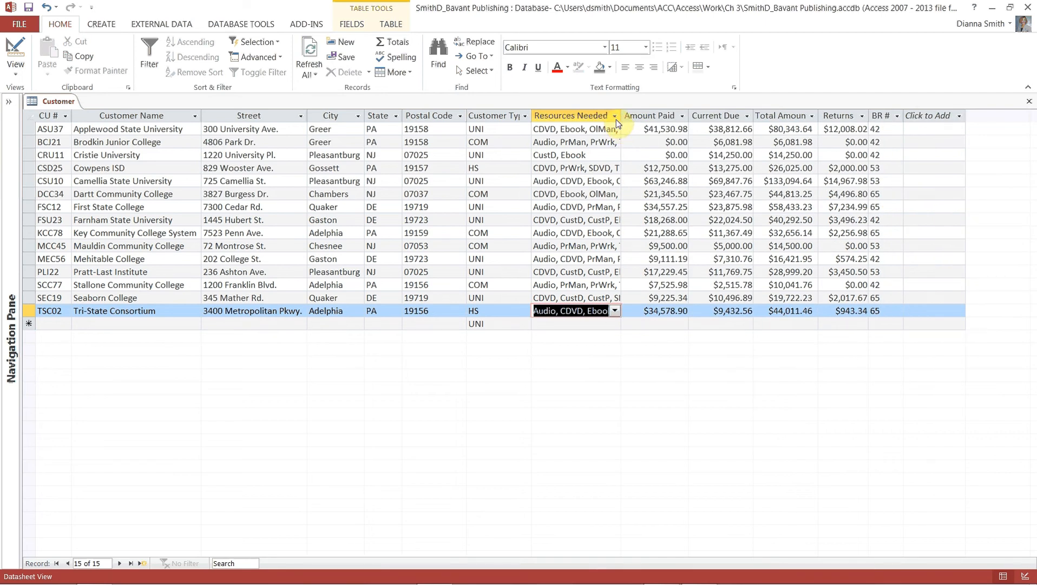
{"action": "left_click", "coordinate": [614, 128]}
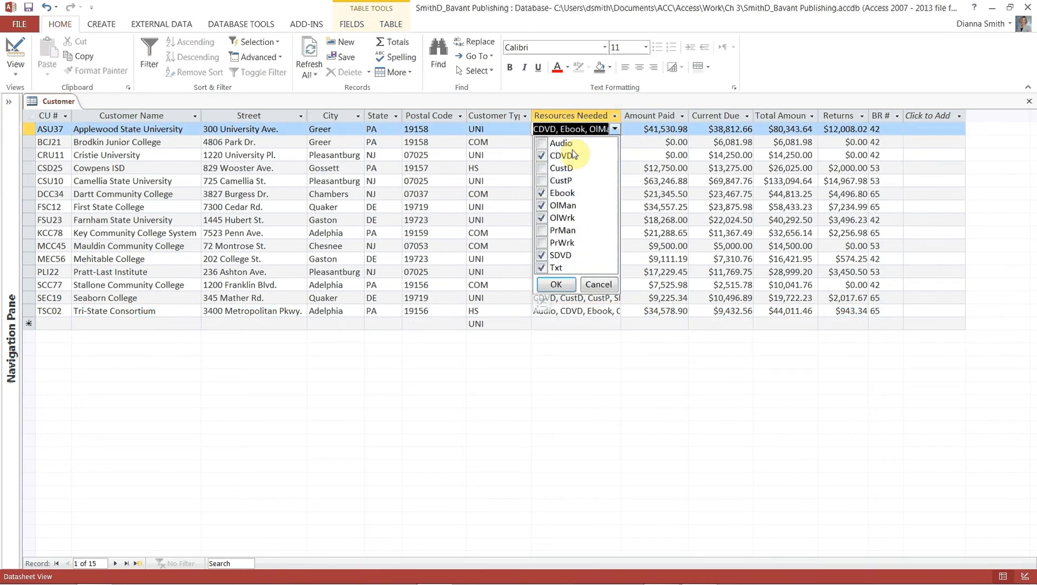
{"action": "left_click", "coordinate": [598, 284]}
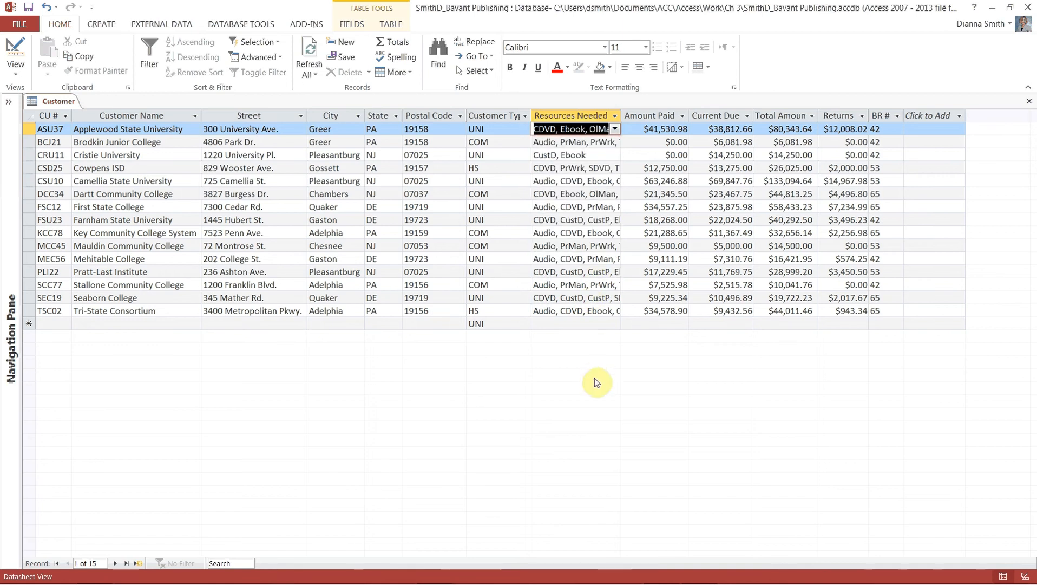
{"action": "left_click", "coordinate": [577, 311]}
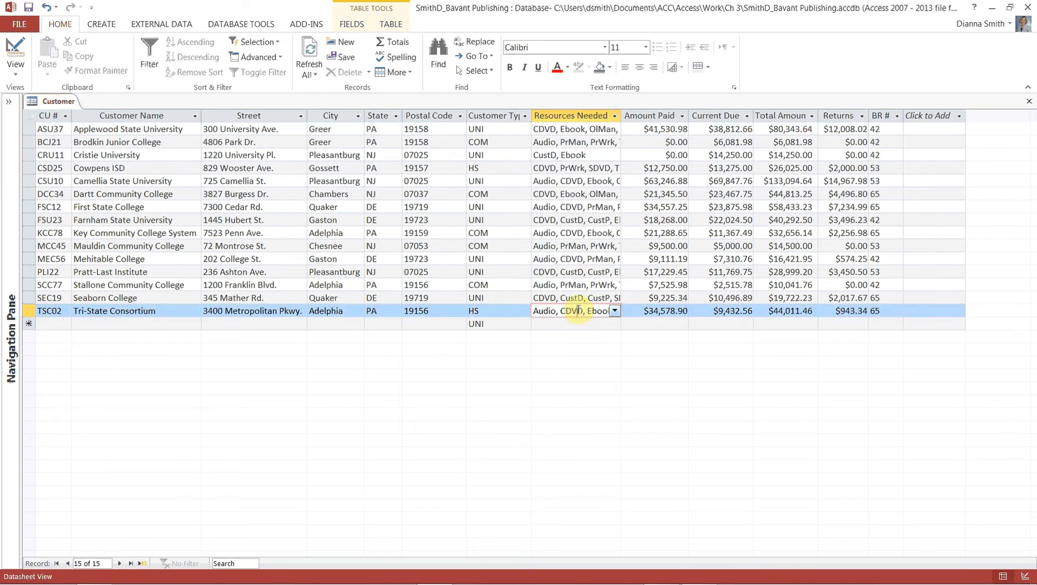
{"action": "double_click", "coordinate": [621, 117]}
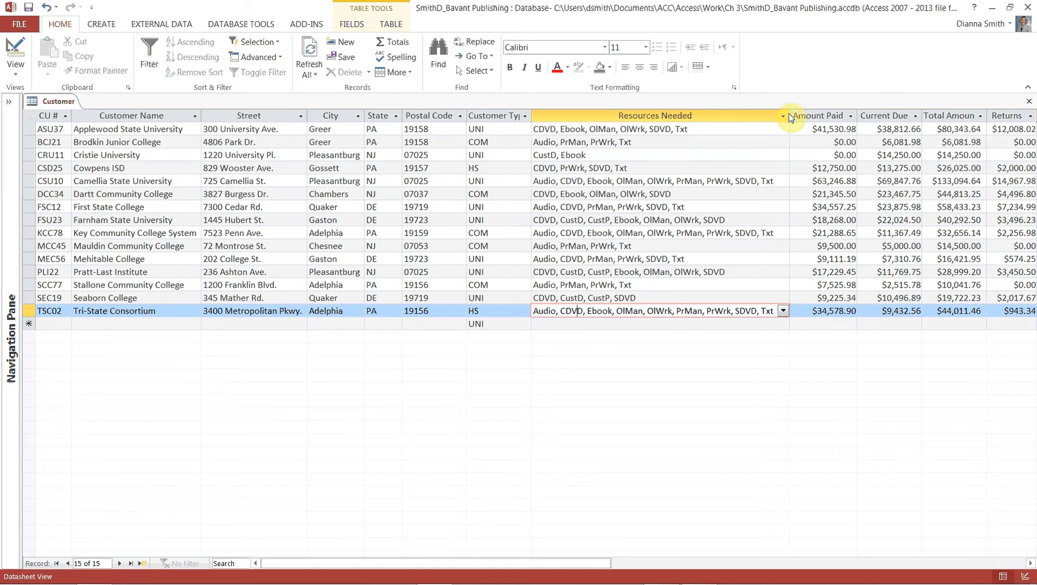
- Narrow the Resources Needed column so its entries are partly shown, and close the Customer table with its layout changes saved
{"action": "left_click_drag", "start_coordinate": [789, 113], "coordinate": [650, 116]}
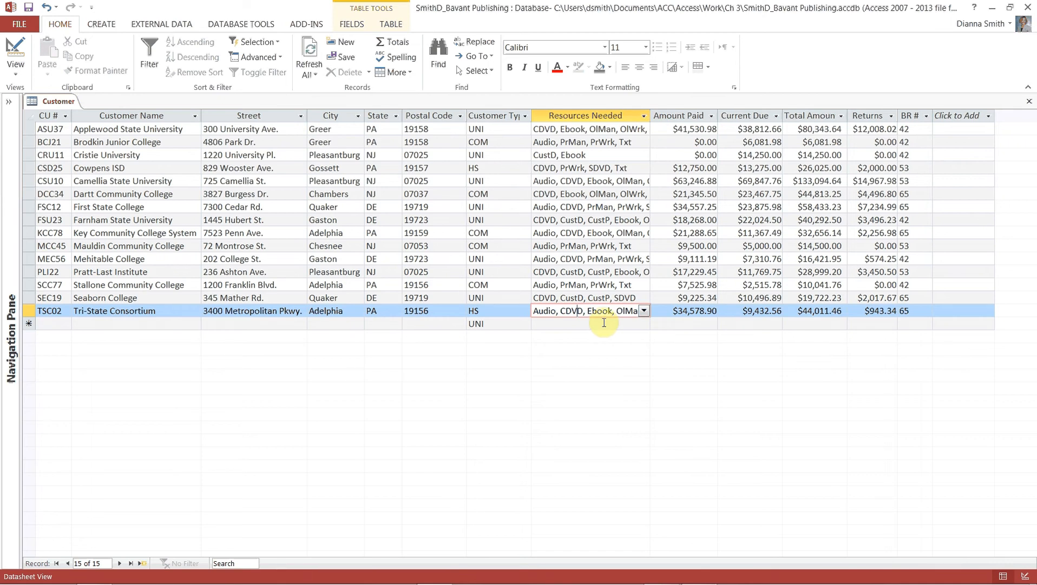
{"action": "left_click", "coordinate": [1030, 102]}
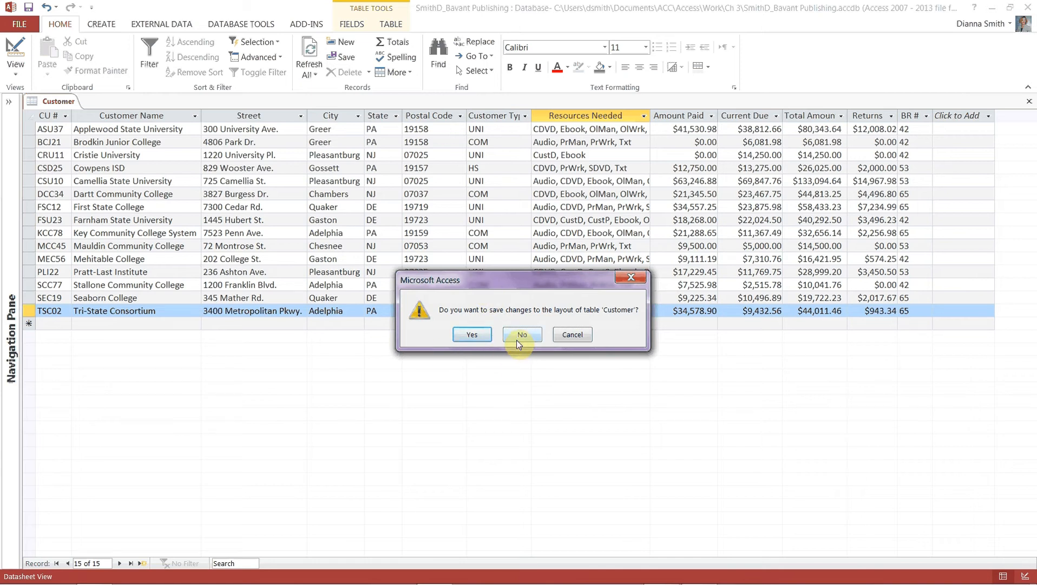
{"action": "left_click", "coordinate": [478, 336]}
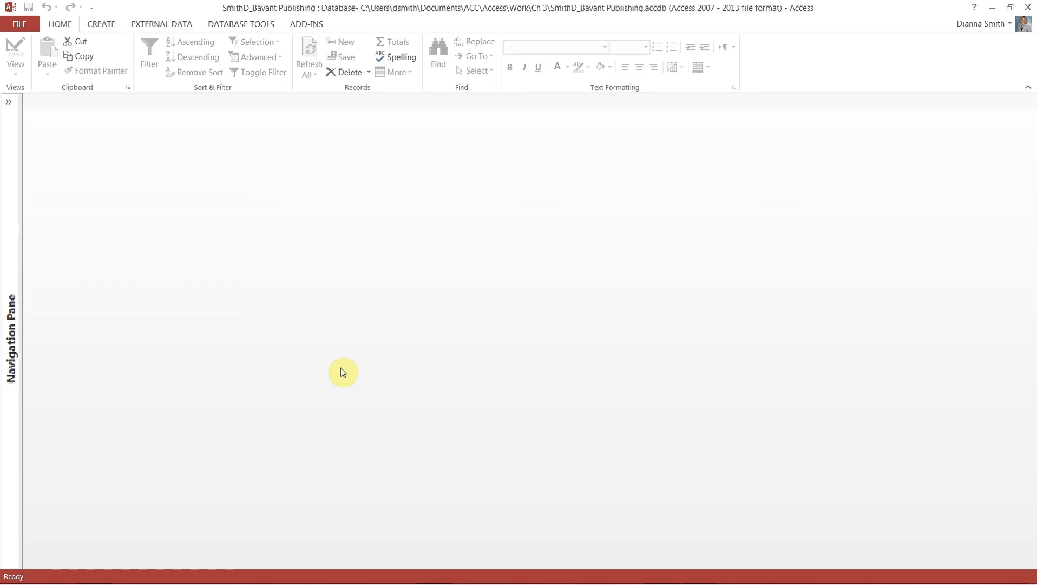
- Permanently delete the existing Customer Form from the database
{"action": "left_click", "coordinate": [13, 105]}
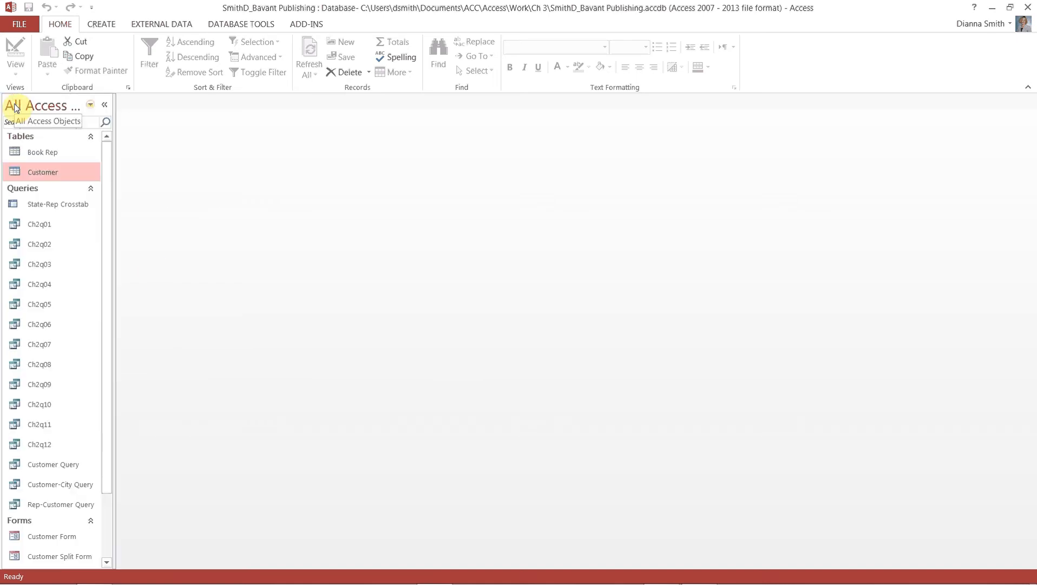
{"action": "right_click", "coordinate": [22, 540]}
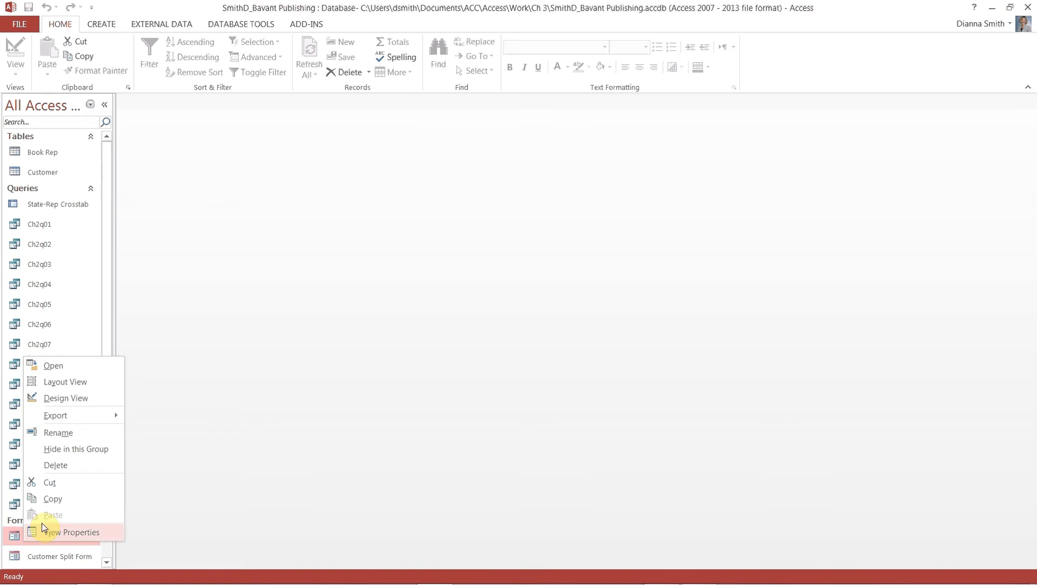
{"action": "left_click", "coordinate": [56, 465]}
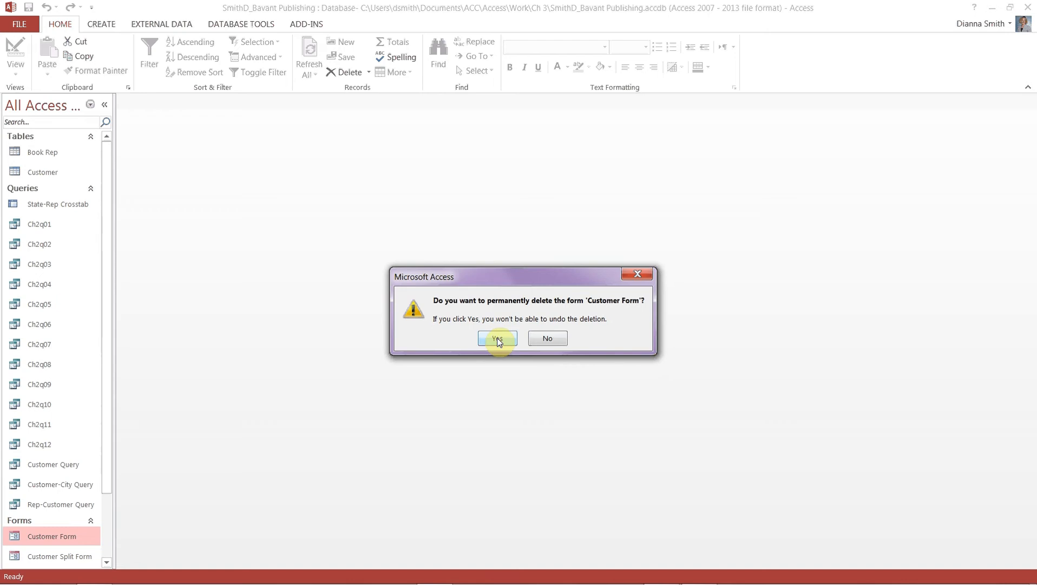
{"action": "left_click", "coordinate": [497, 339]}
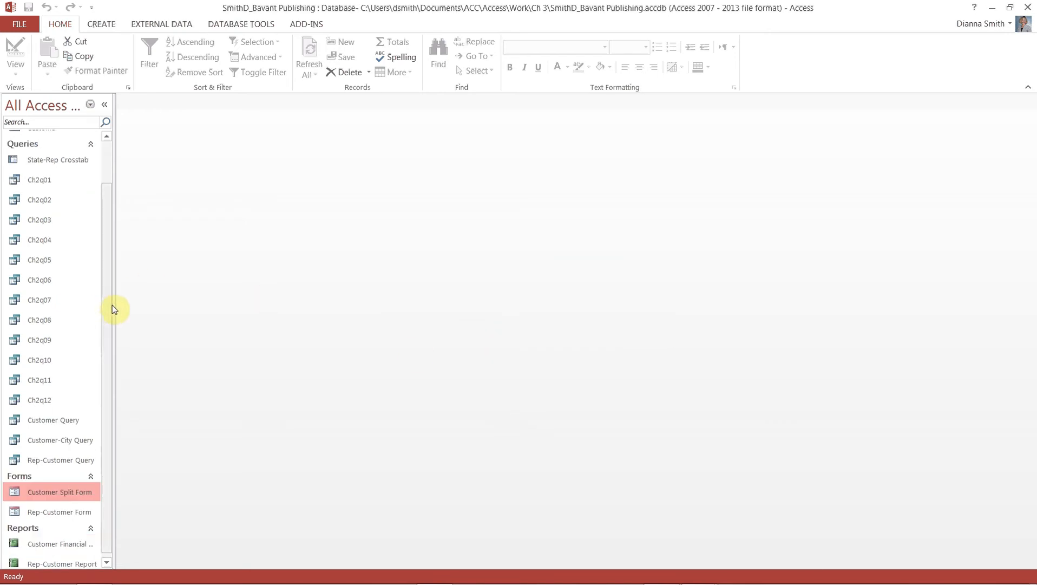
- Create a new simple form based on the Customer table
{"action": "left_click_drag", "start_coordinate": [112, 305], "coordinate": [108, 208]}
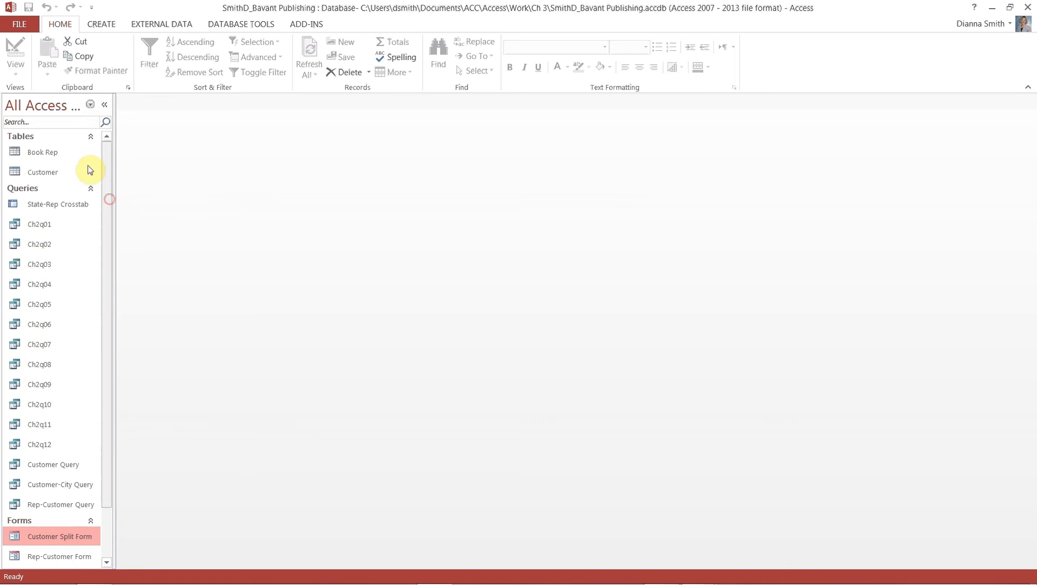
{"action": "left_click", "coordinate": [45, 170]}
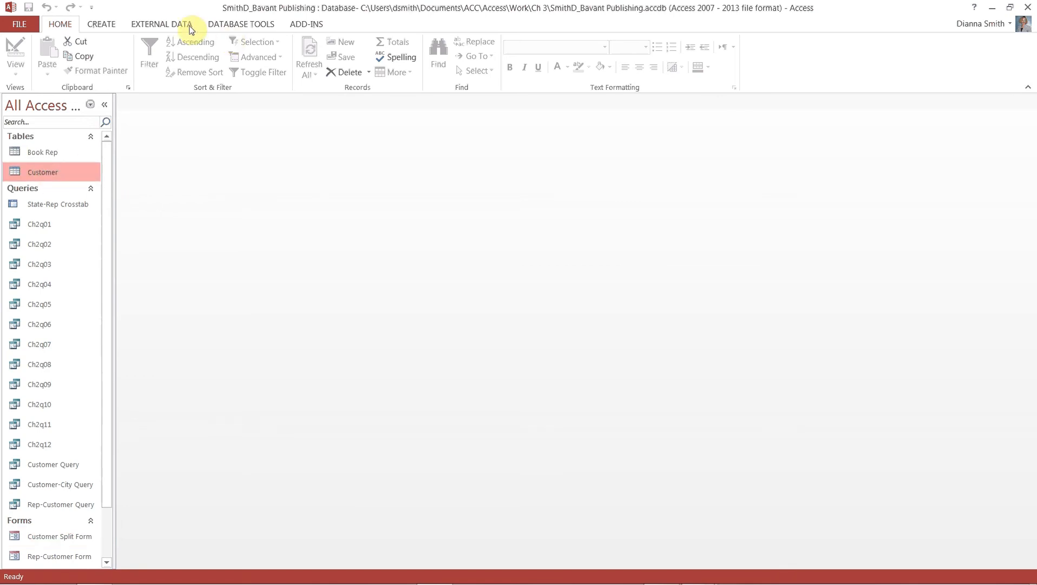
{"action": "left_click", "coordinate": [108, 26]}
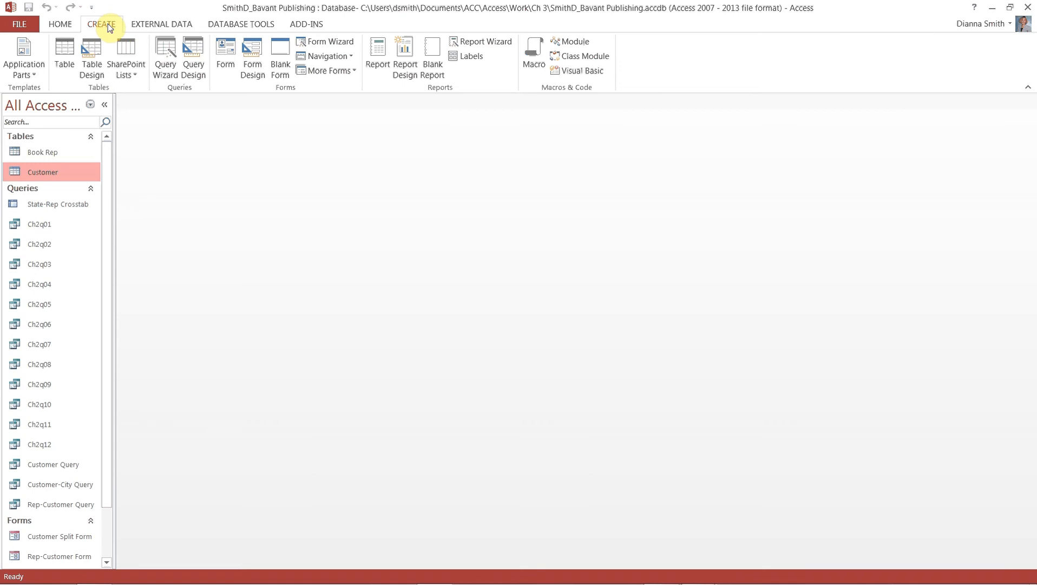
{"action": "left_click", "coordinate": [222, 53]}
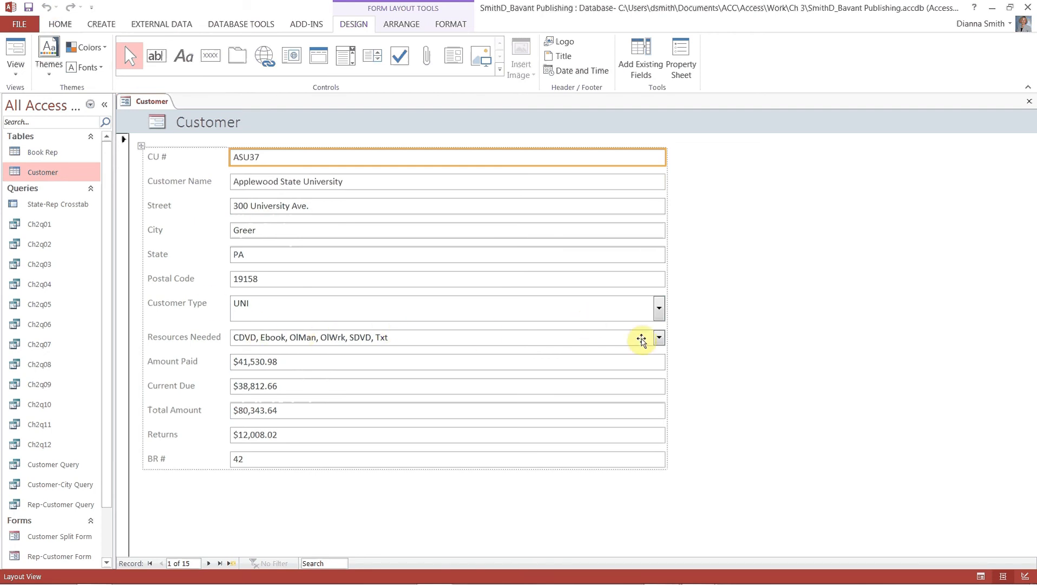
- Show the new form in Form View and examine the Resources Needed choices for Applewood State University
{"action": "left_click", "coordinate": [658, 338]}
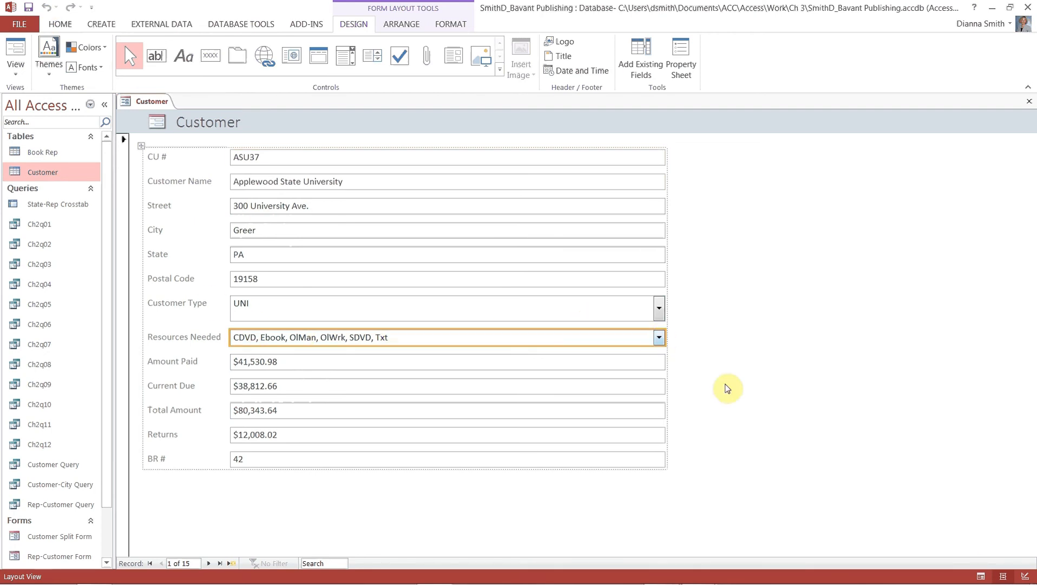
{"action": "left_click", "coordinate": [981, 576]}
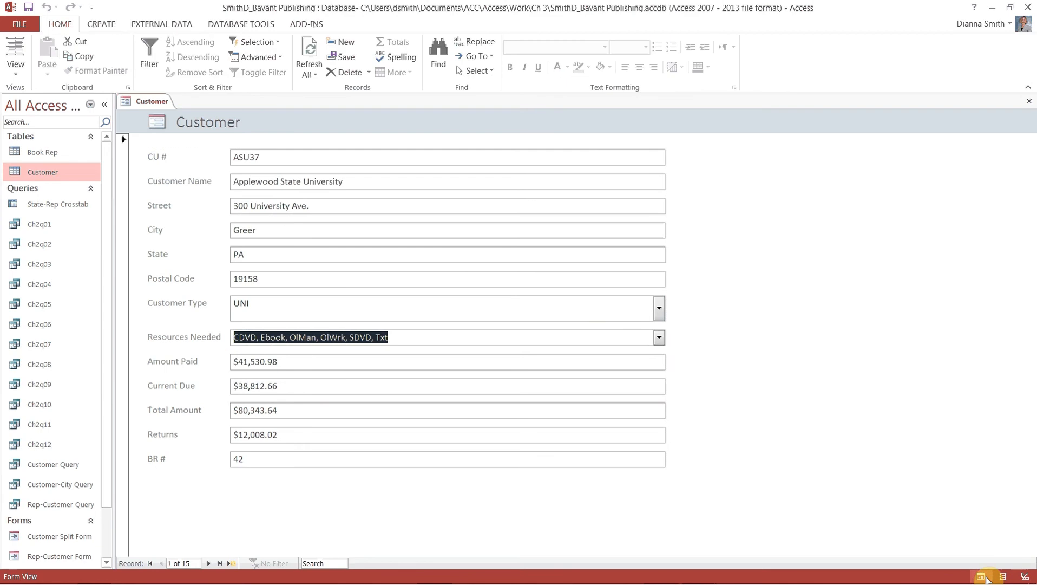
{"action": "left_click", "coordinate": [659, 338]}
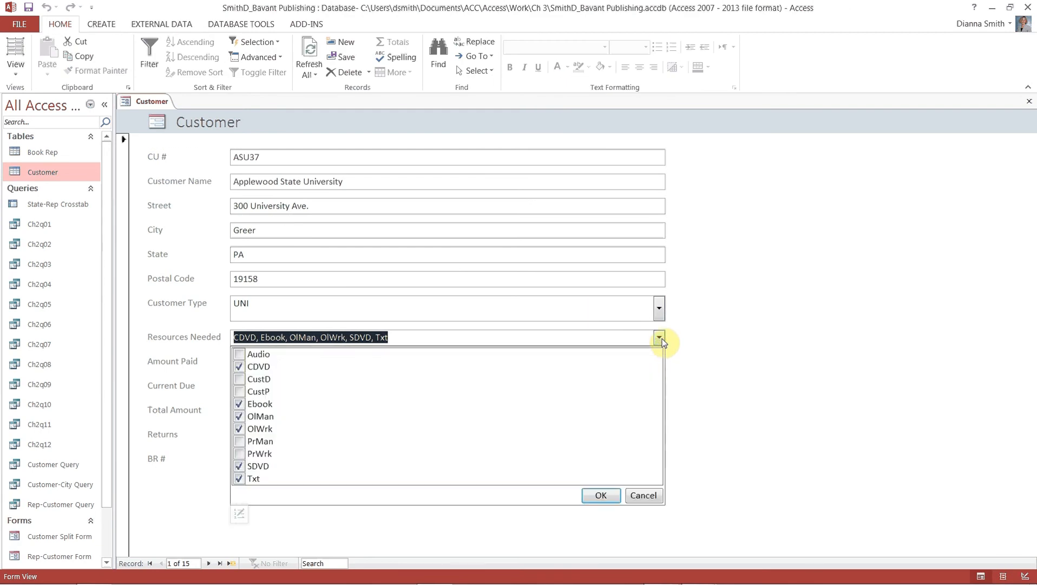
{"action": "left_click", "coordinate": [659, 339]}
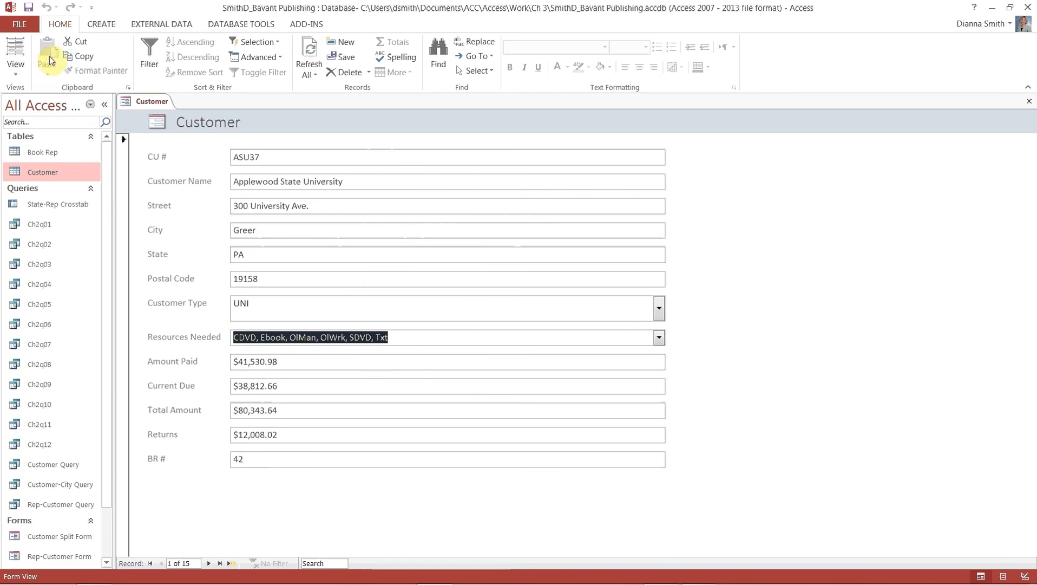
- Save the new form as Customer Form and close it
{"action": "left_click", "coordinate": [28, 7]}
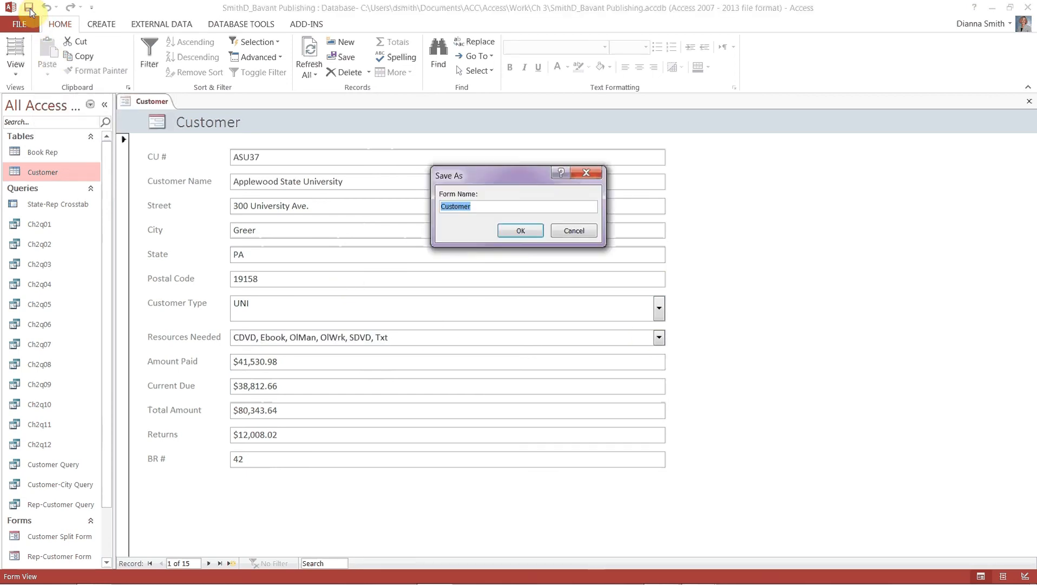
{"action": "left_click", "coordinate": [497, 206]}
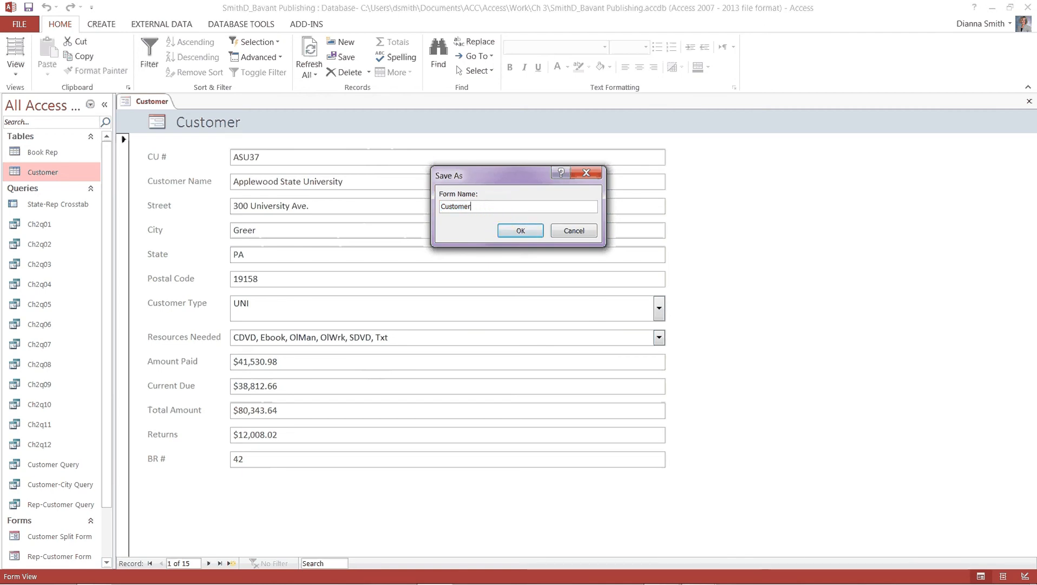
{"action": "type", "text": "Form"}
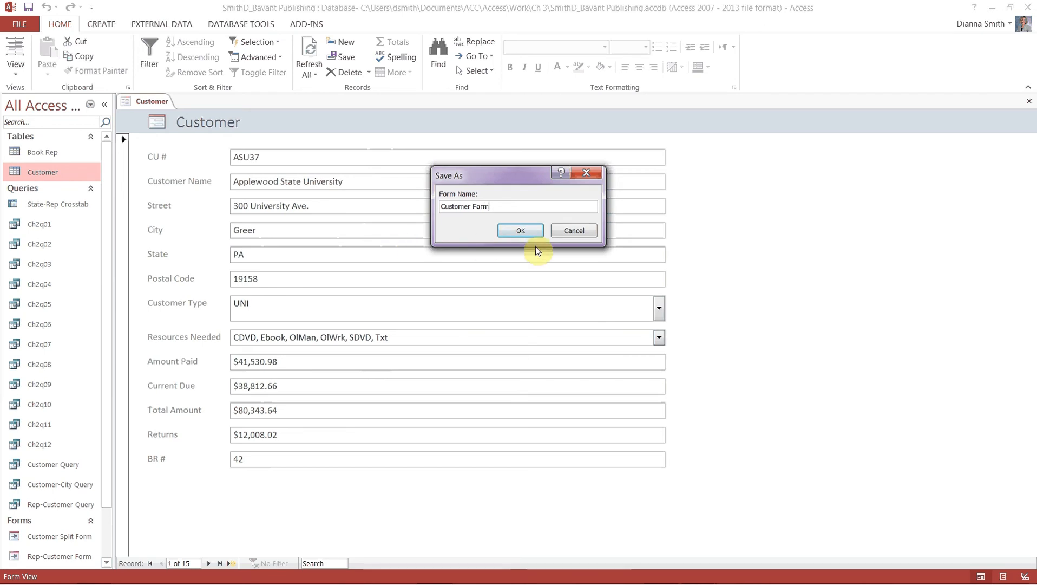
{"action": "left_click", "coordinate": [530, 231]}
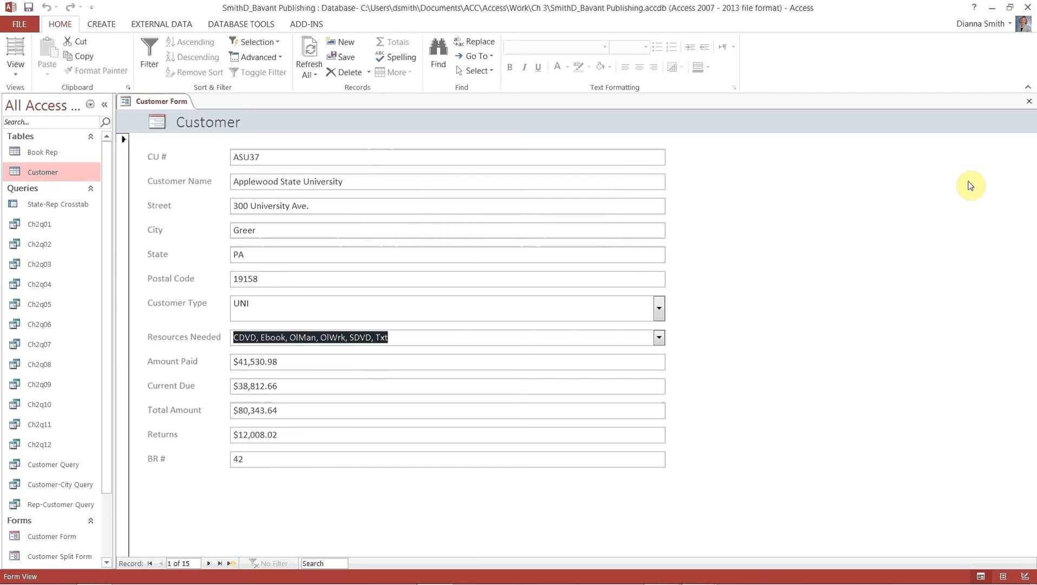
{"action": "left_click", "coordinate": [1027, 7]}
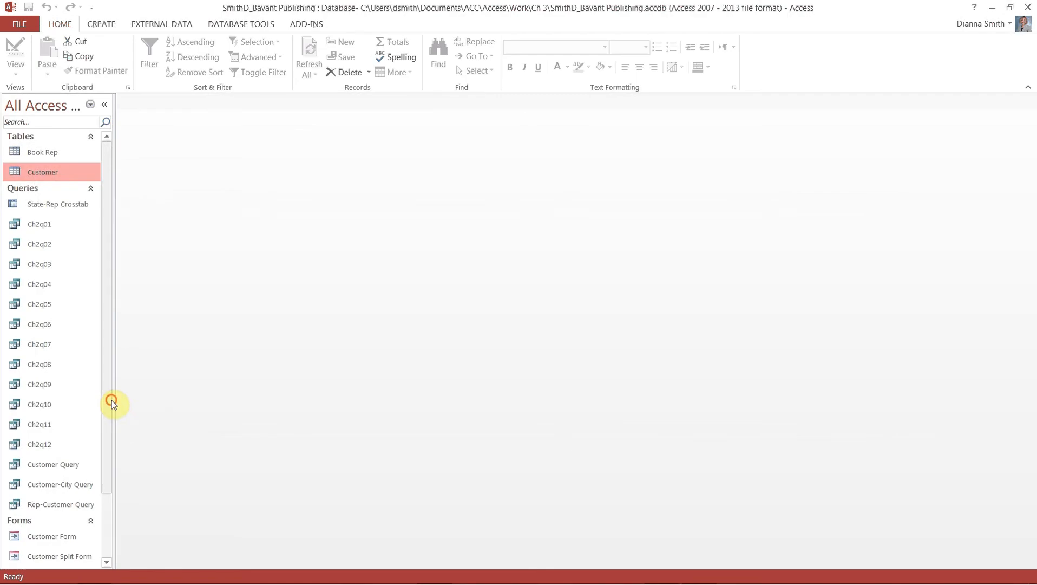
- Open the Customer Financial Report in Layout View and collapse the list of database objects
{"action": "left_click_drag", "start_coordinate": [112, 400], "coordinate": [108, 500]}
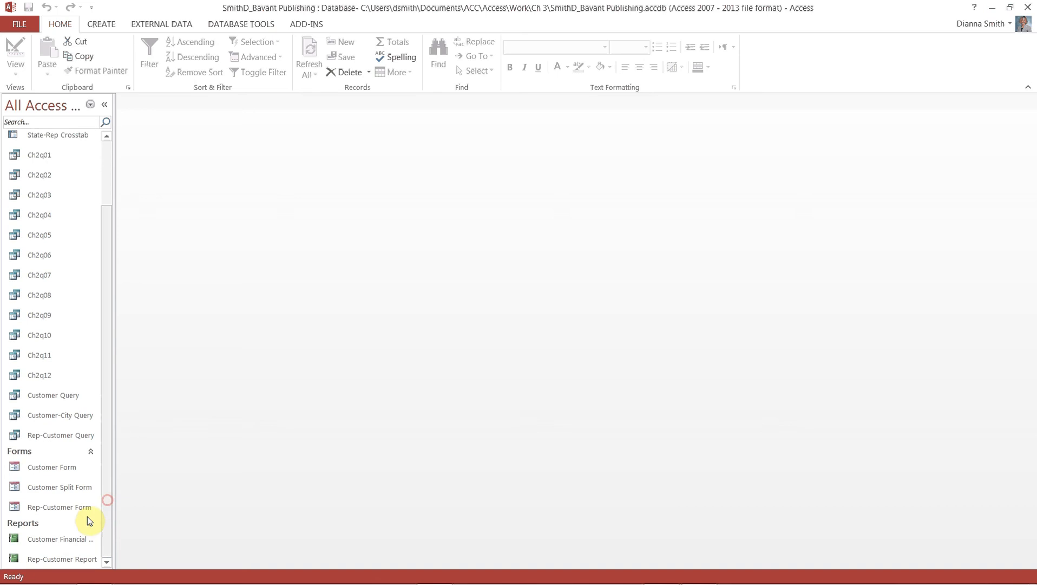
{"action": "right_click", "coordinate": [70, 536]}
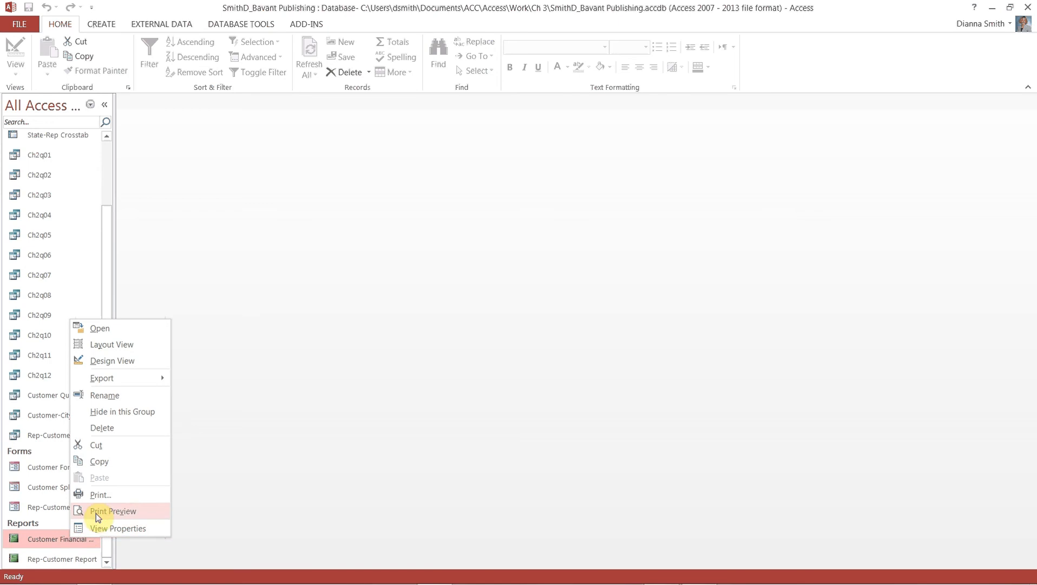
{"action": "left_click", "coordinate": [113, 349]}
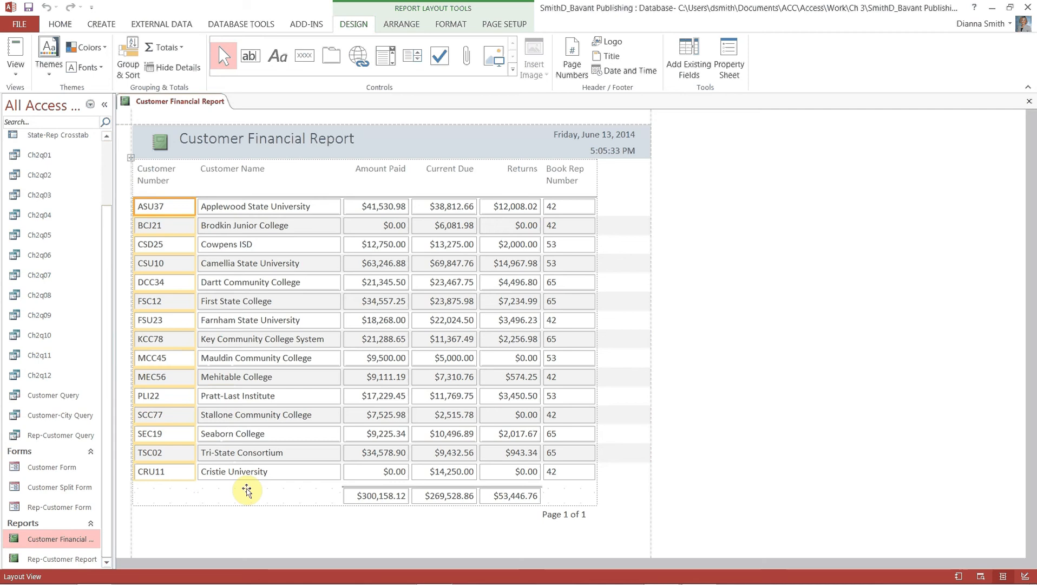
{"action": "left_click", "coordinate": [104, 112]}
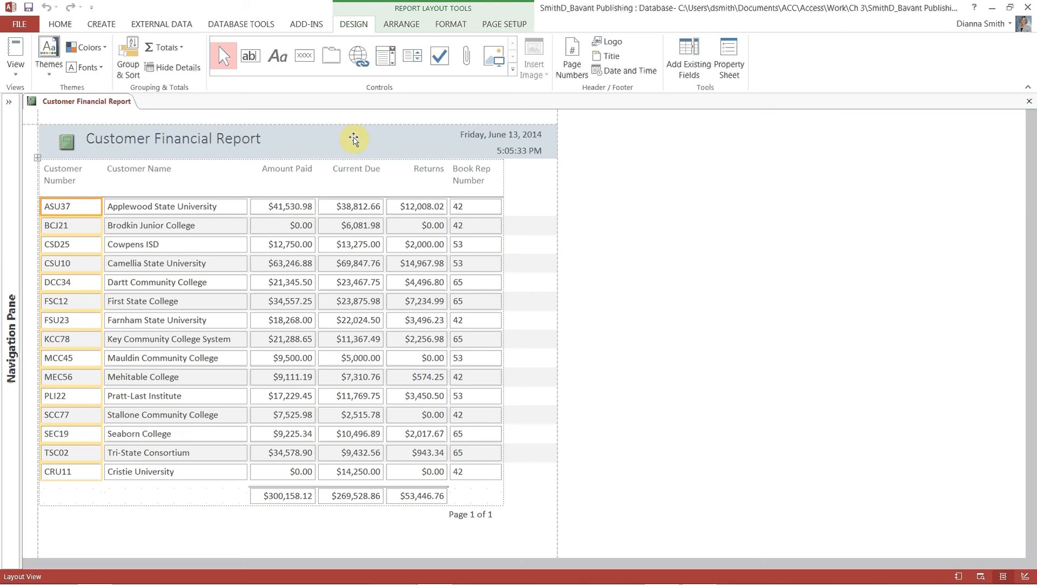
- Add the Customer Type field to the report between the Customer Name and Amount Paid columns
{"action": "left_click", "coordinate": [689, 69]}
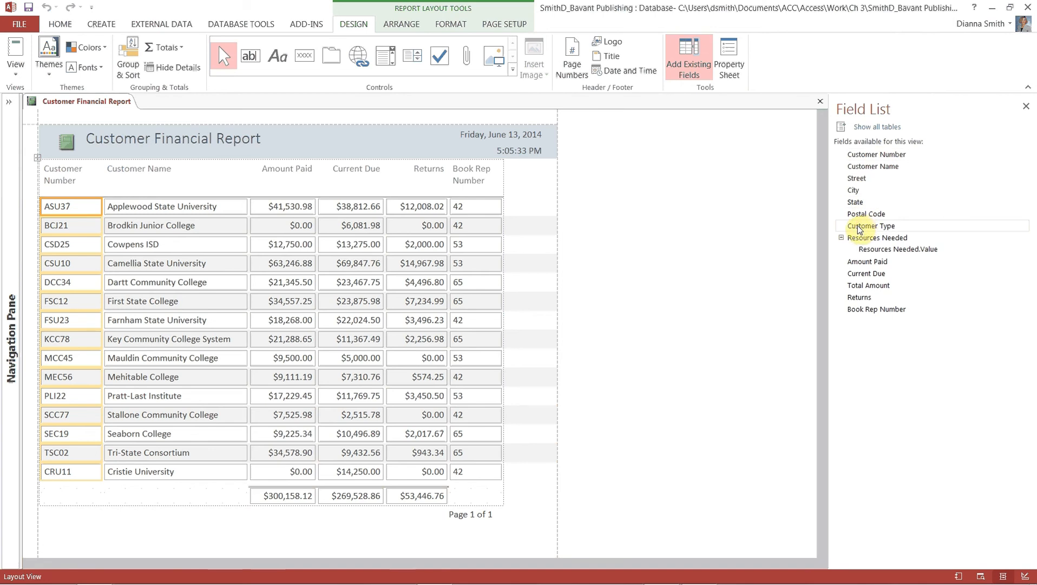
{"action": "left_click_drag", "start_coordinate": [862, 230], "coordinate": [269, 190]}
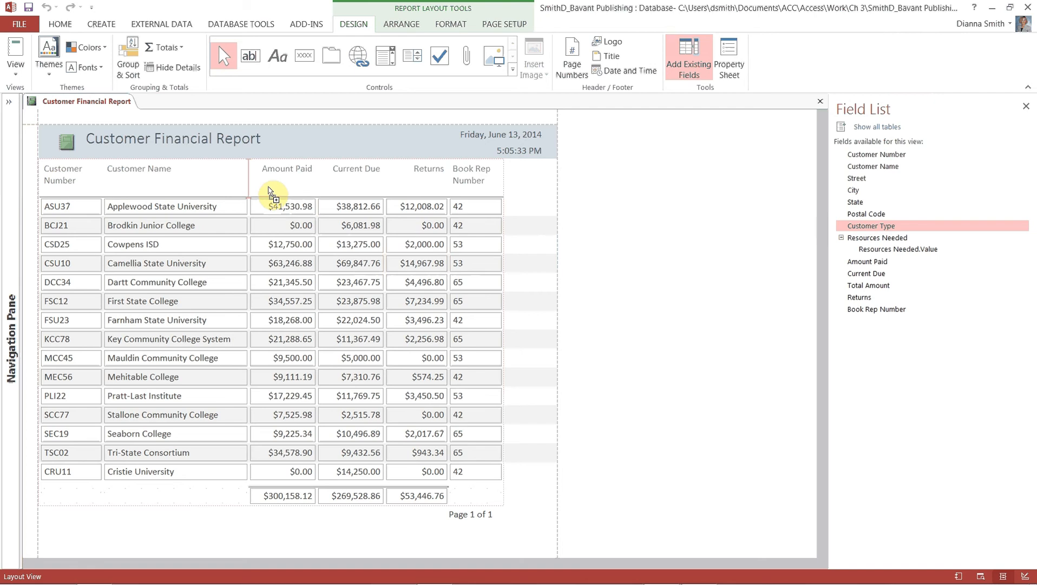
{"action": "left_click_drag", "start_coordinate": [269, 192], "coordinate": [269, 189]}
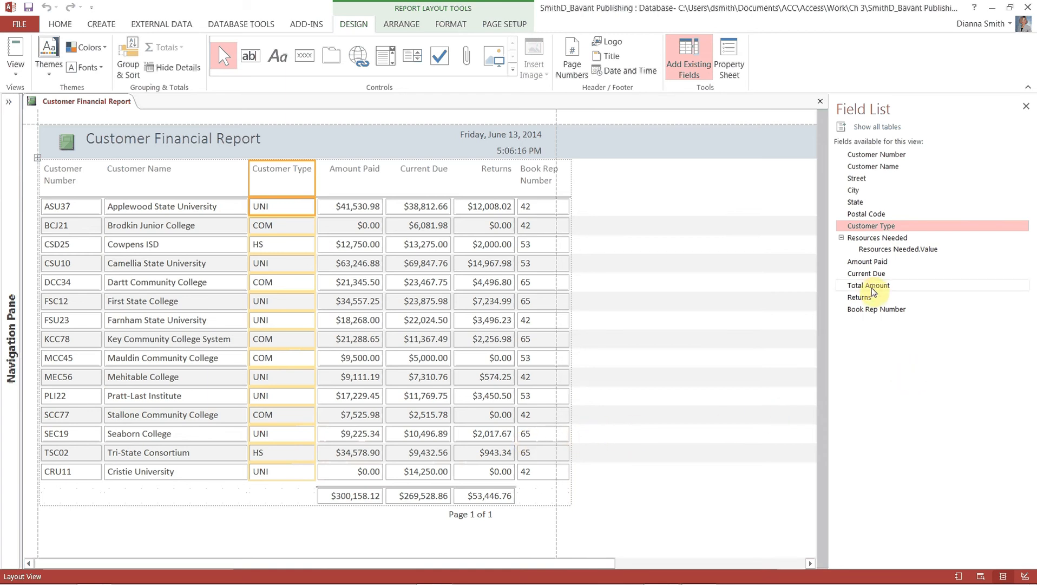
- Add the Total Amount field between the Current Due and Returns columns and close the field list
{"action": "mouse_move", "coordinate": [875, 291]}
{"action": "left_click_drag", "start_coordinate": [874, 285], "coordinate": [461, 186]}
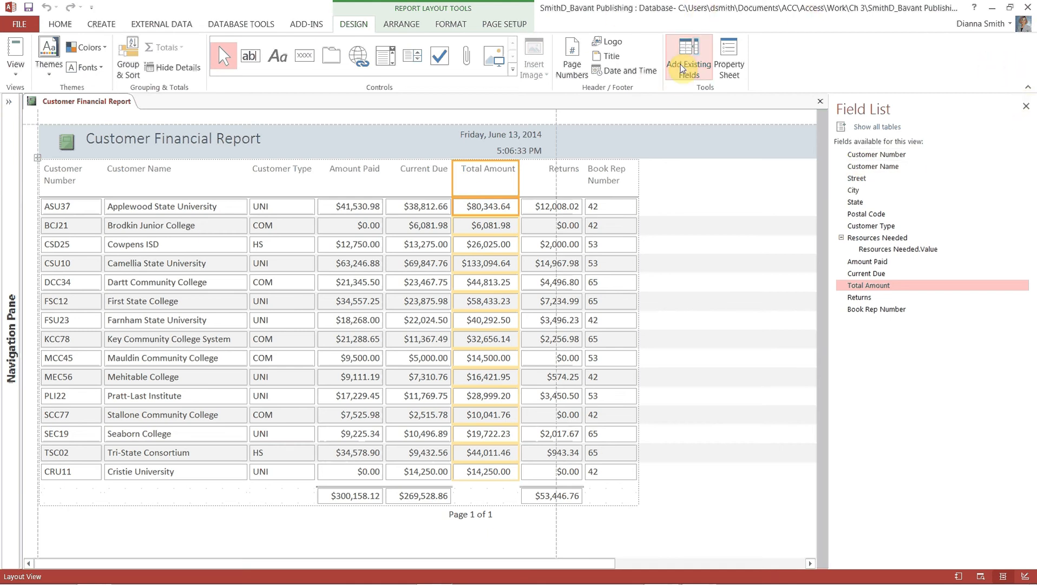
{"action": "left_click", "coordinate": [681, 67]}
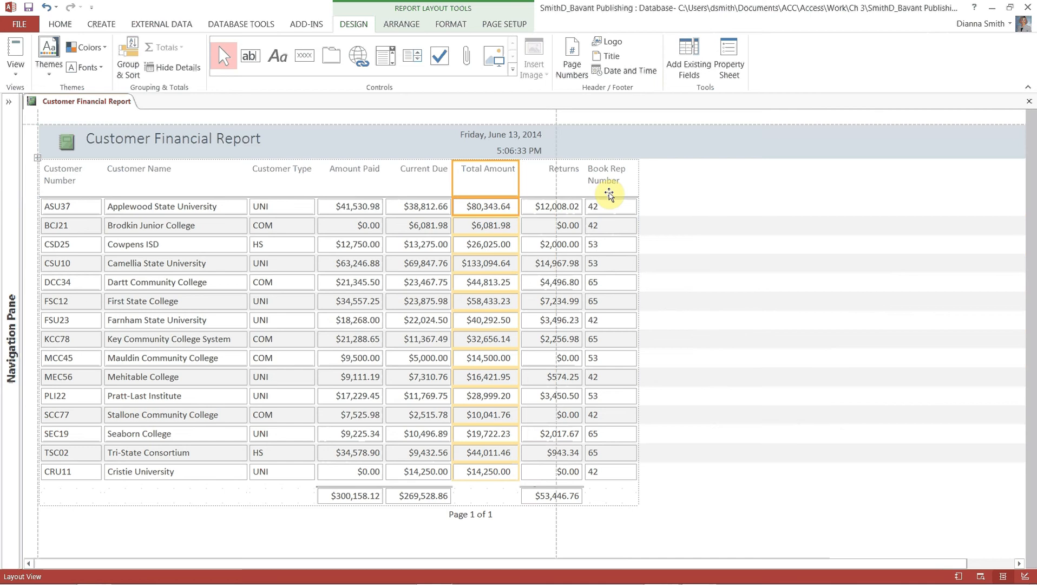
- Set the report's page orientation to Landscape, and save and close the report
{"action": "left_click", "coordinate": [500, 27]}
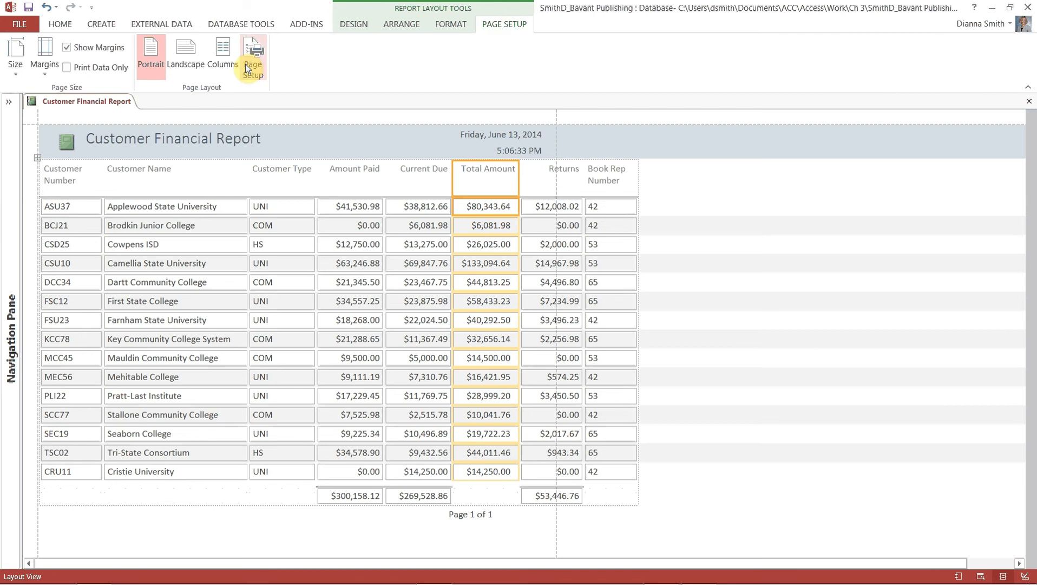
{"action": "left_click", "coordinate": [193, 60]}
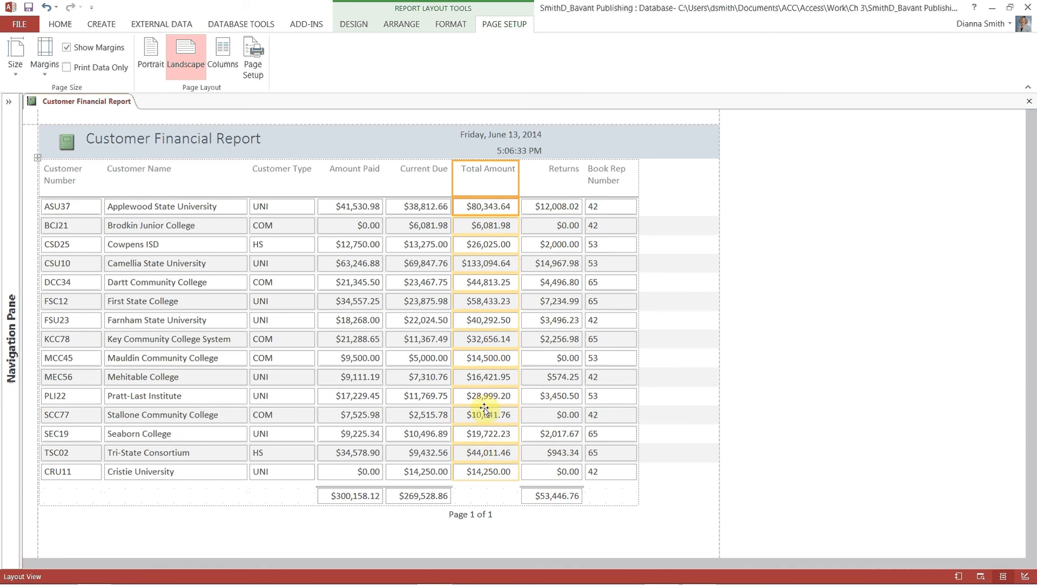
{"action": "left_click", "coordinate": [28, 7]}
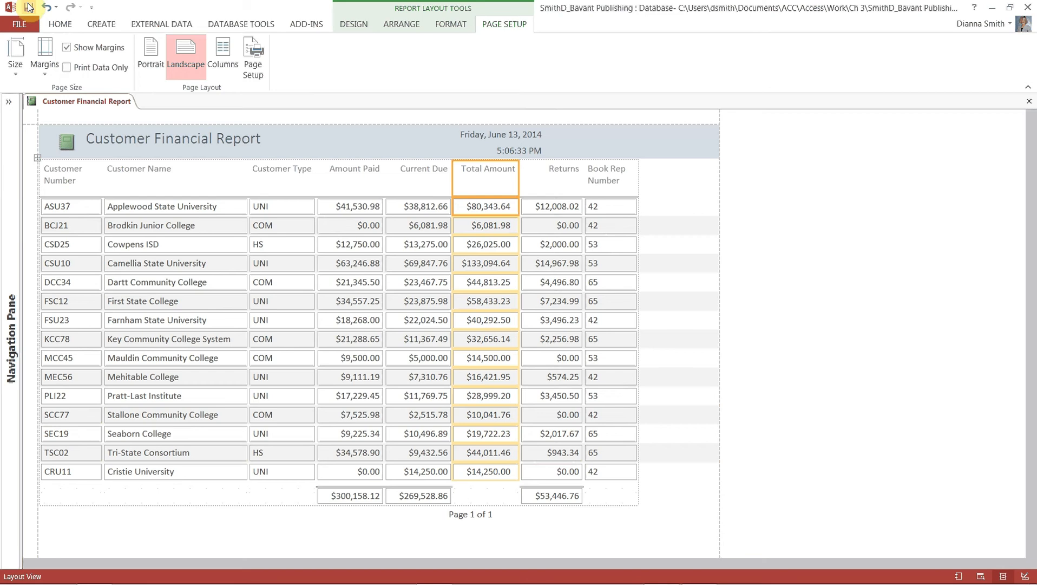
{"action": "left_click", "coordinate": [1031, 102]}
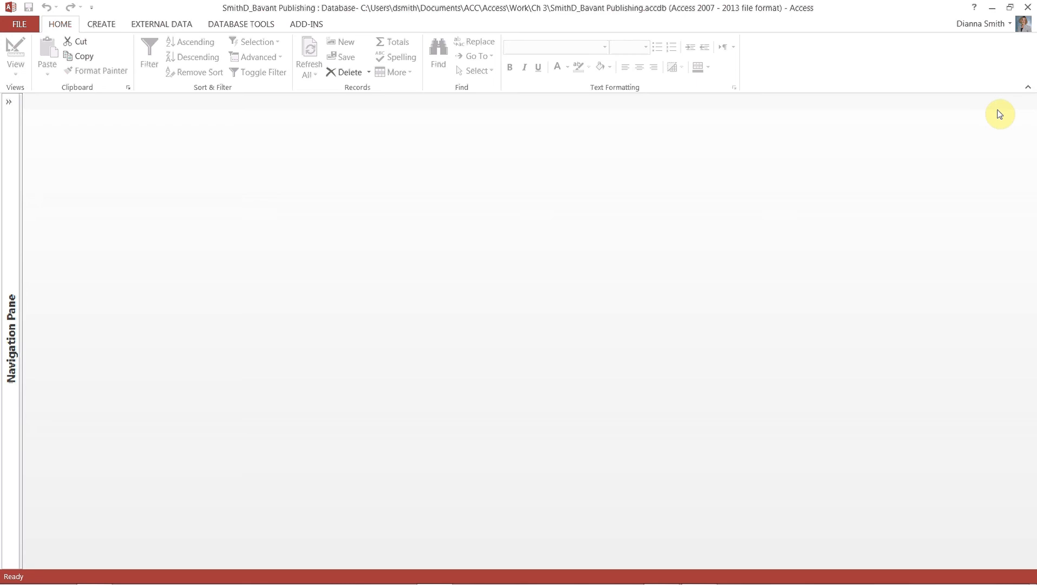
- Examine the available printing options and return to the database without printing
{"action": "left_click", "coordinate": [30, 23]}
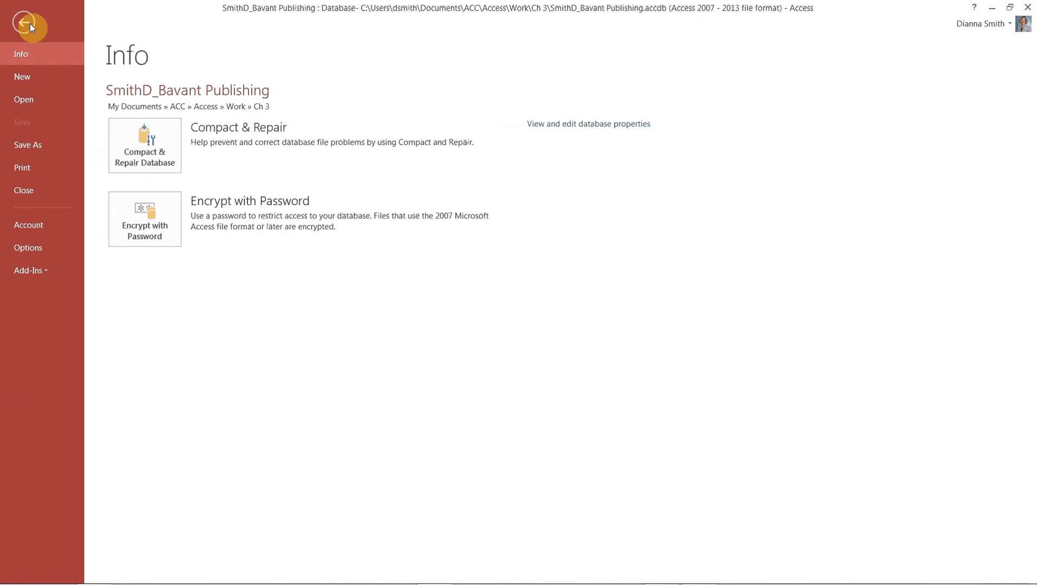
{"action": "left_click", "coordinate": [37, 170]}
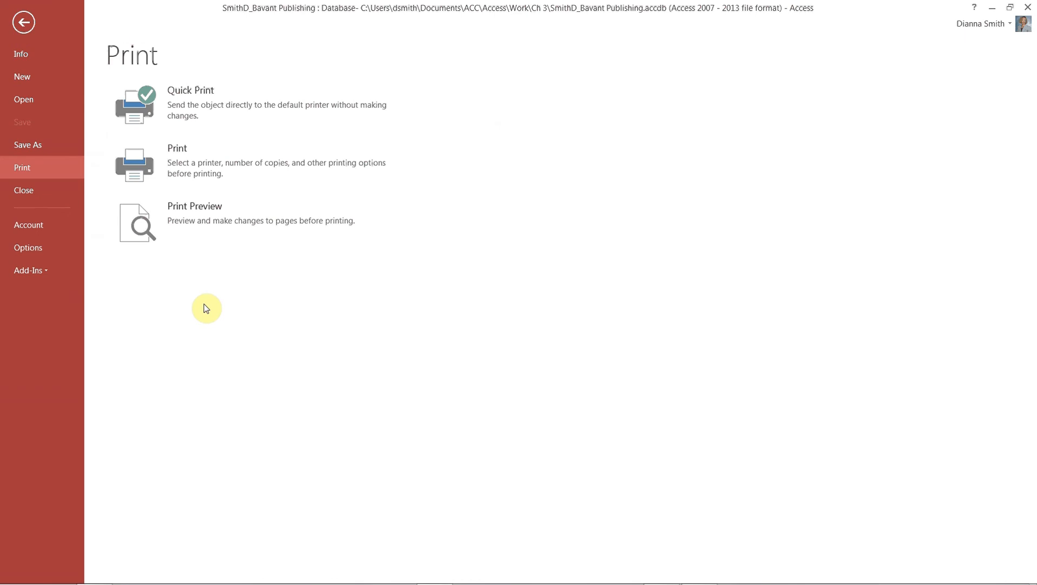
{"action": "left_click", "coordinate": [23, 25]}
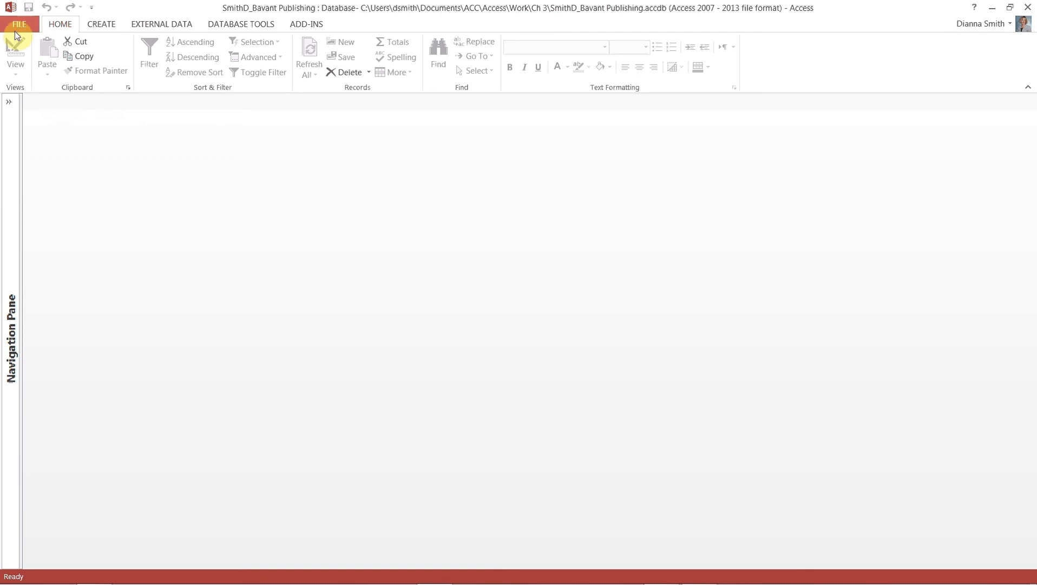
- Open the Book Rep table in Datasheet View
{"action": "left_click", "coordinate": [10, 102]}
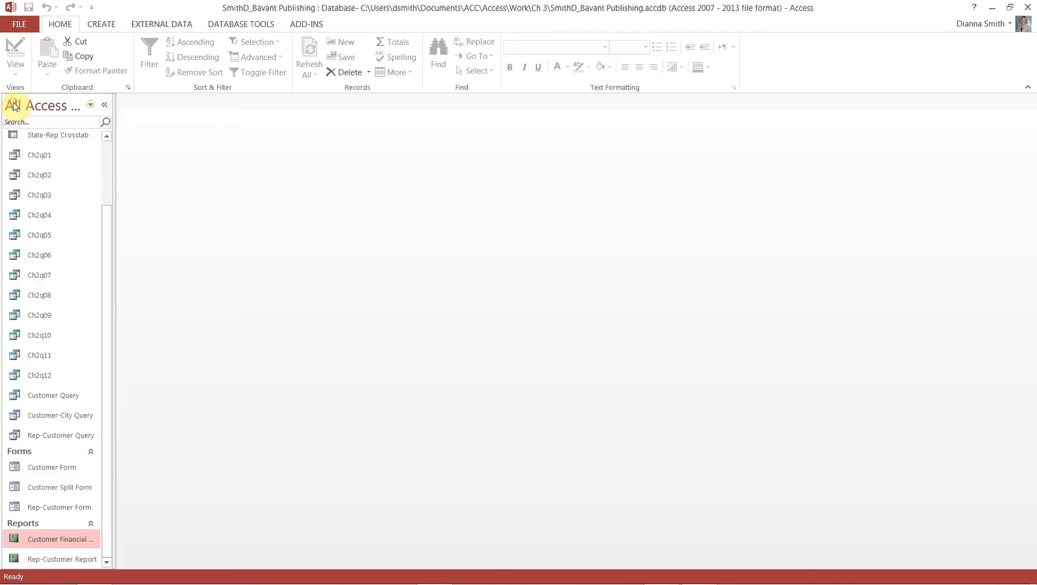
{"action": "left_click_drag", "start_coordinate": [106, 224], "coordinate": [112, 147]}
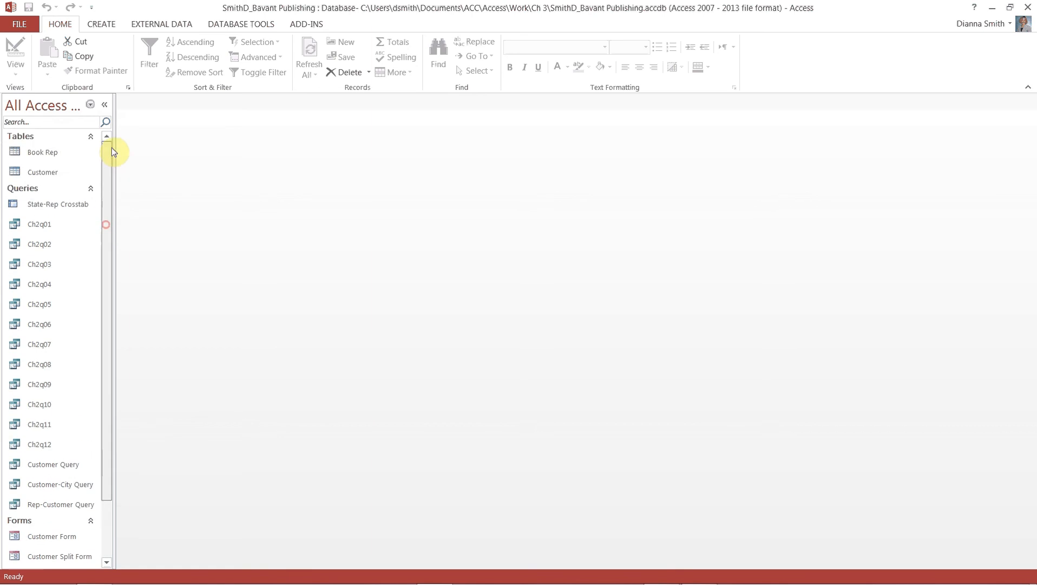
{"action": "double_click", "coordinate": [63, 153]}
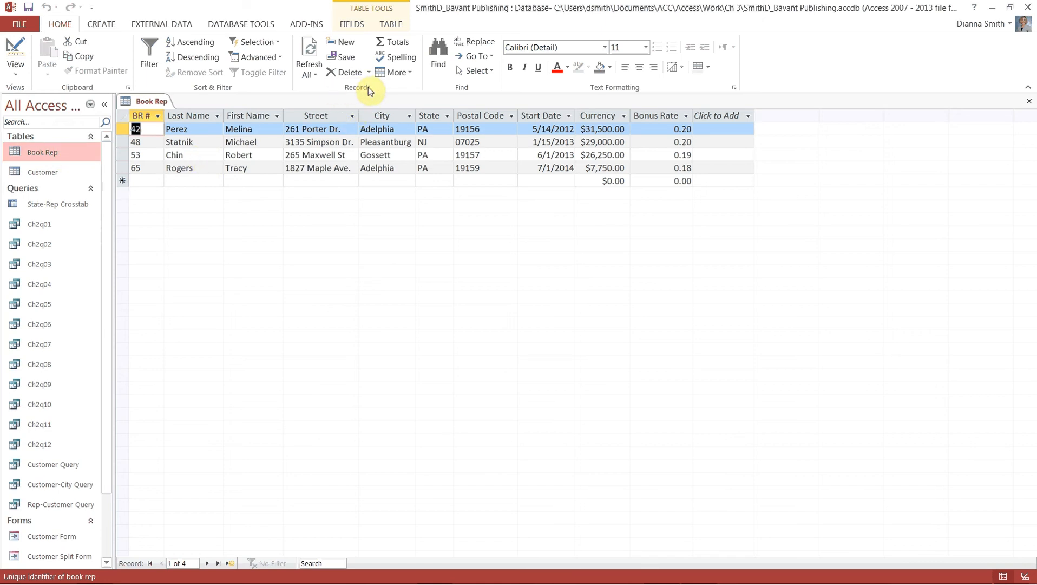
- Total the Salary column with Sum in a totals row of the Book Rep table, and hide the row again
{"action": "left_click", "coordinate": [403, 42]}
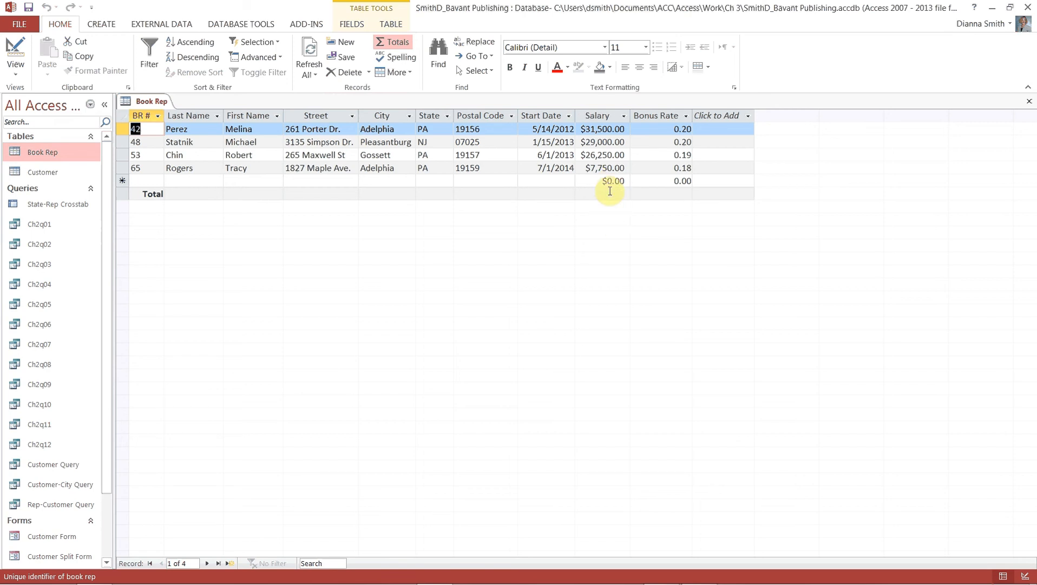
{"action": "left_click", "coordinate": [609, 193]}
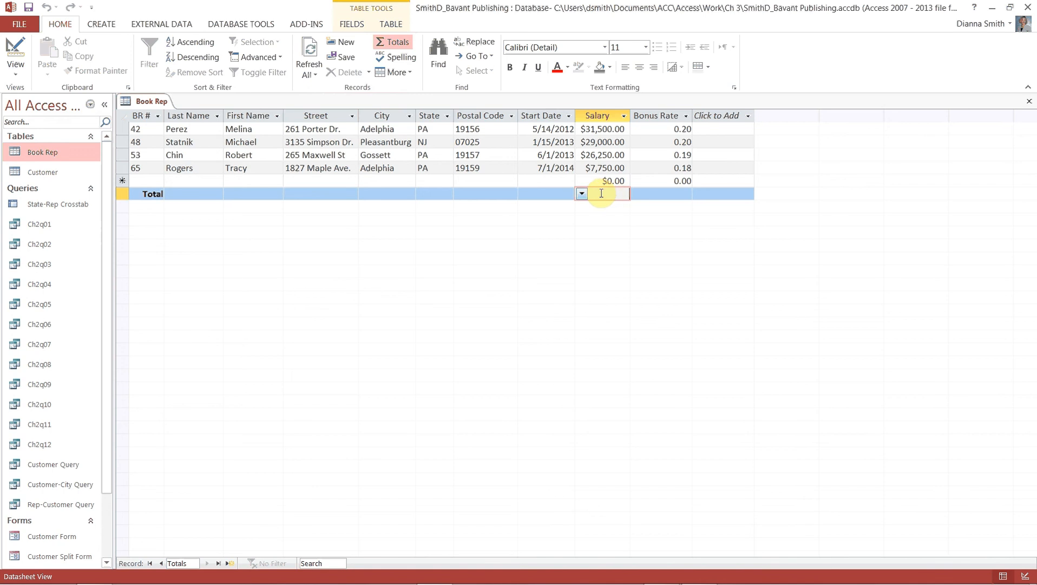
{"action": "left_click", "coordinate": [582, 195]}
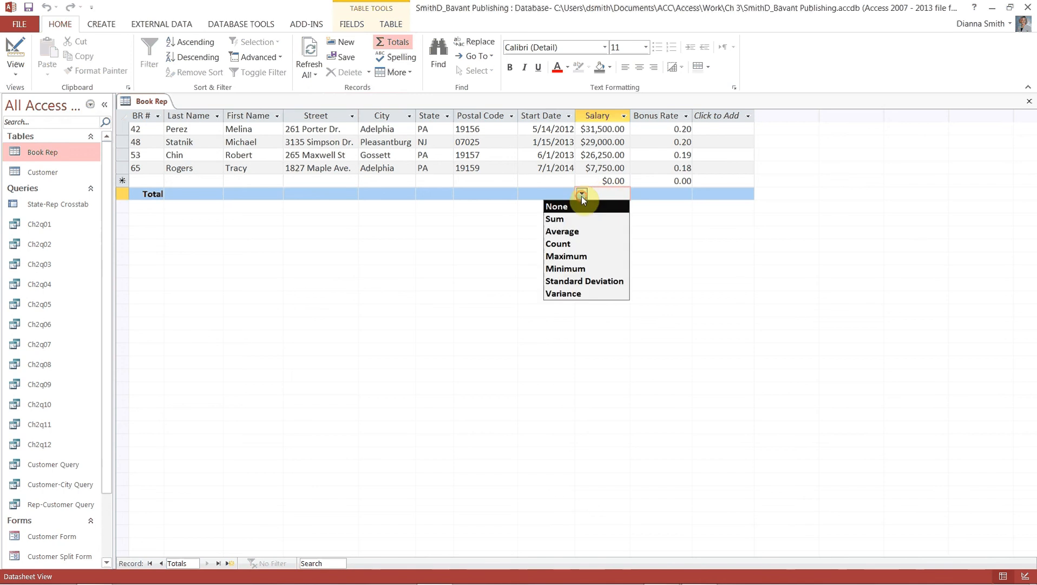
{"action": "left_click", "coordinate": [563, 218]}
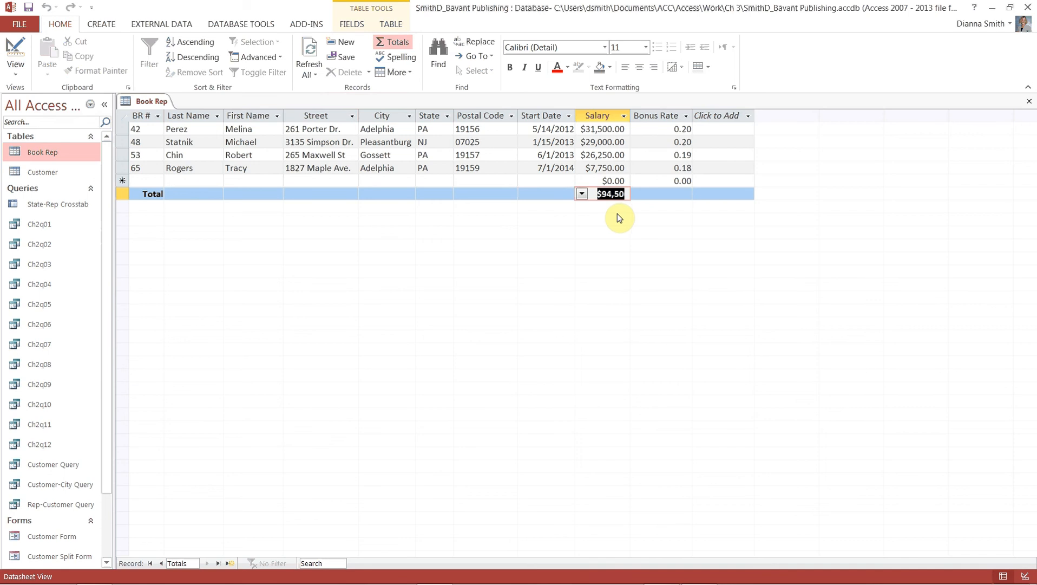
{"action": "left_click", "coordinate": [661, 193]}
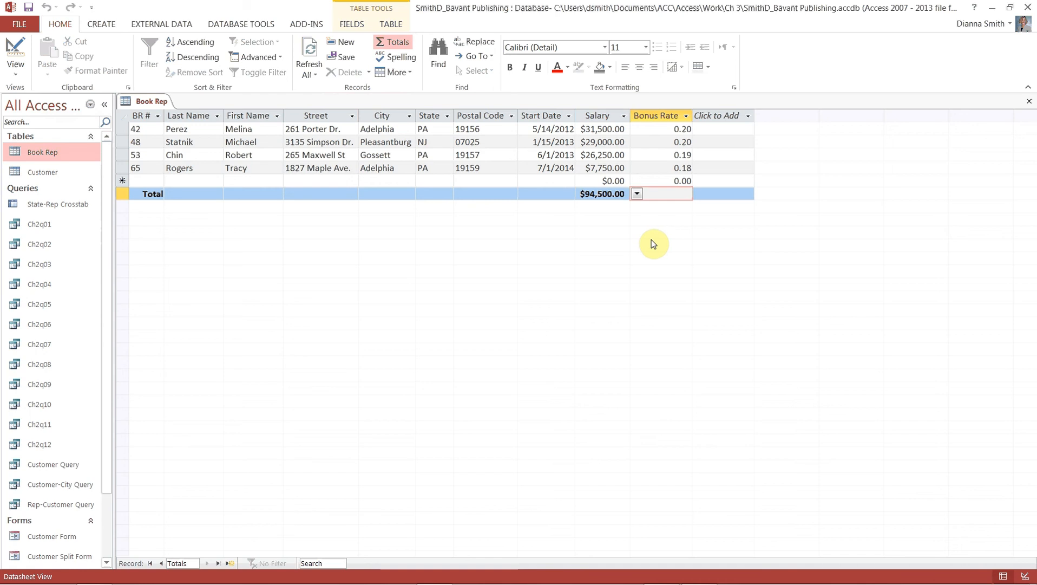
{"action": "left_click", "coordinate": [401, 43]}
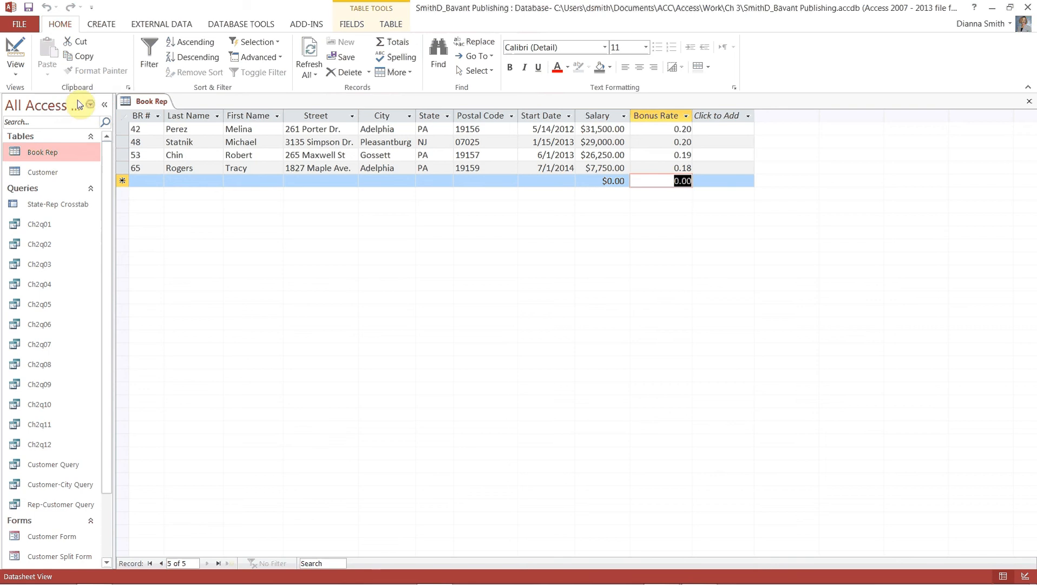
- Set the whole Book Rep datasheet to show horizontal gridlines only
{"action": "left_click", "coordinate": [122, 117]}
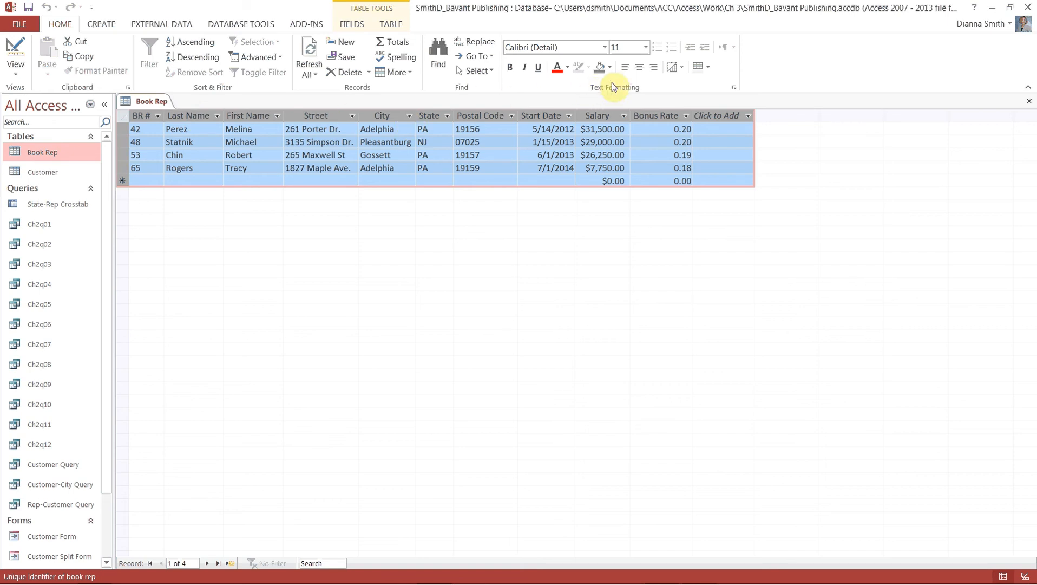
{"action": "left_click", "coordinate": [675, 69]}
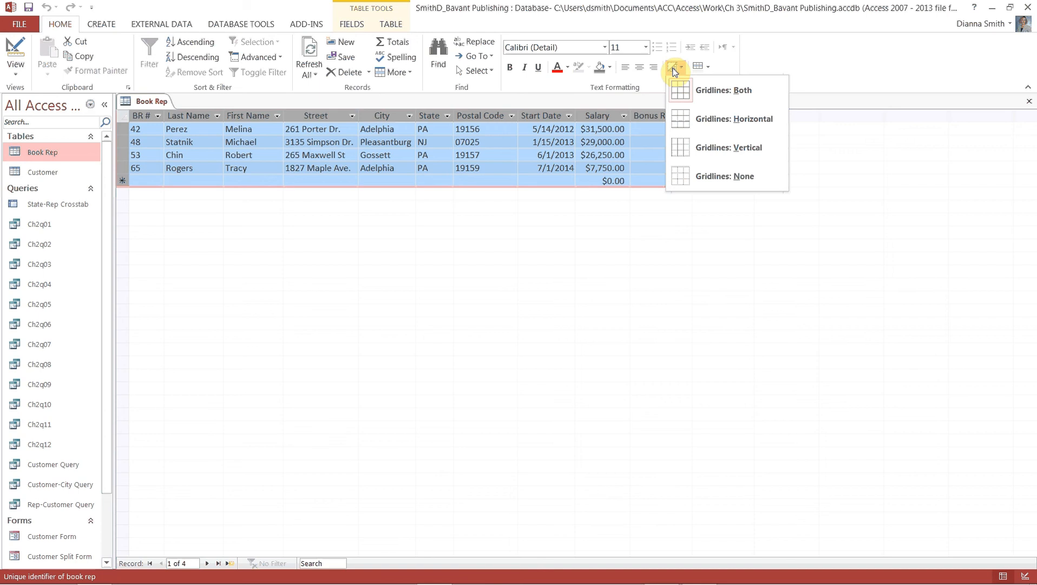
{"action": "left_click", "coordinate": [702, 123]}
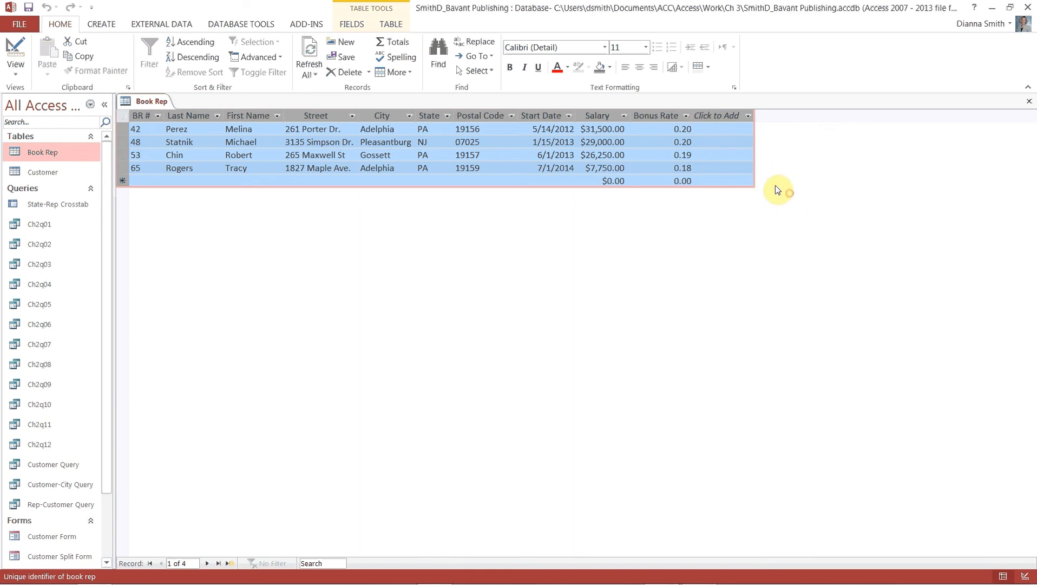
{"action": "left_click", "coordinate": [719, 165]}
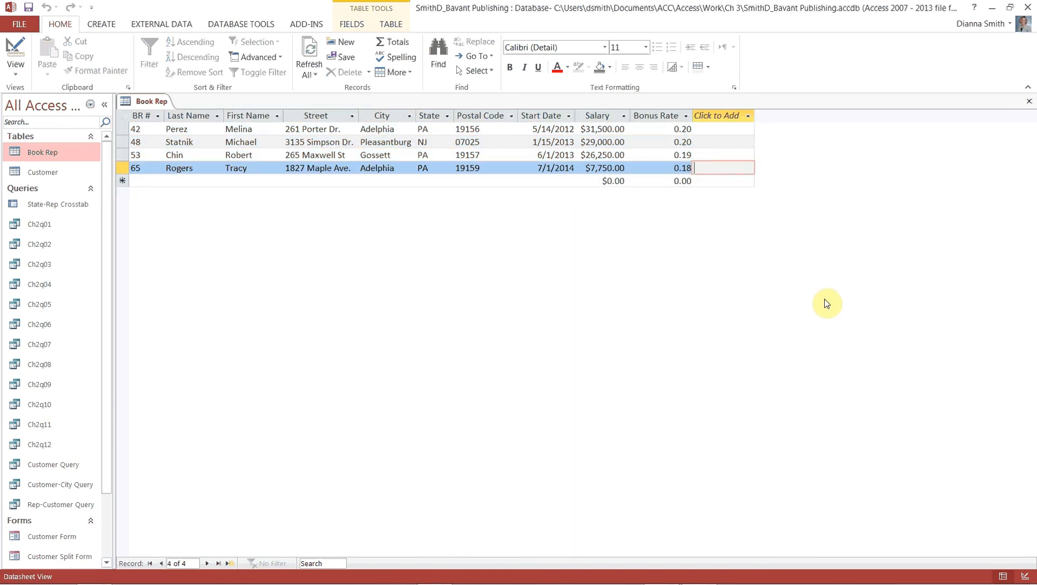
- Set the alternate row color of the whole Book Rep datasheet to the orange in the first row of standard colors
{"action": "left_click", "coordinate": [125, 114]}
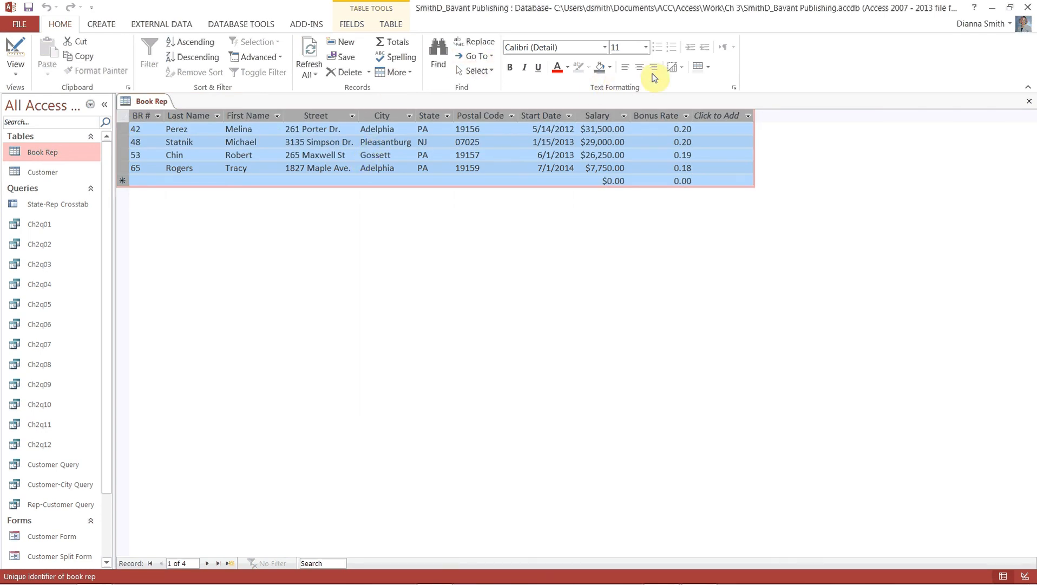
{"action": "left_click", "coordinate": [708, 70]}
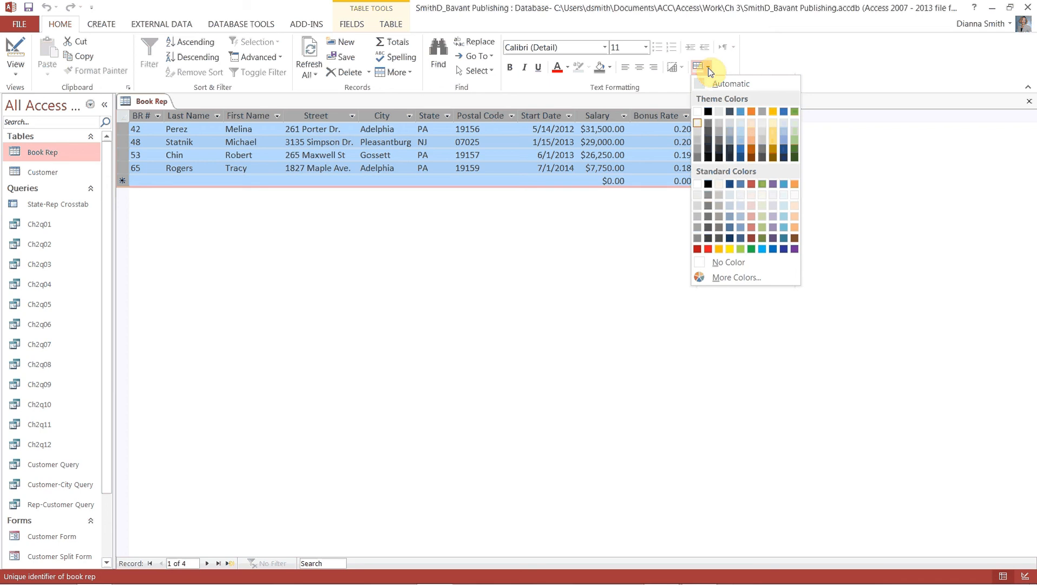
{"action": "left_click", "coordinate": [797, 184]}
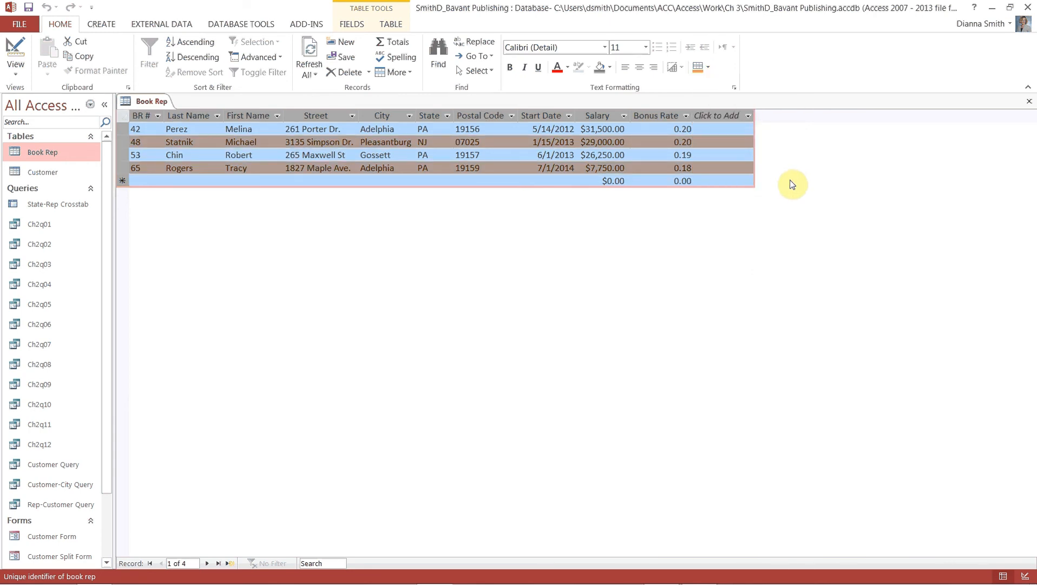
{"action": "left_click", "coordinate": [735, 180]}
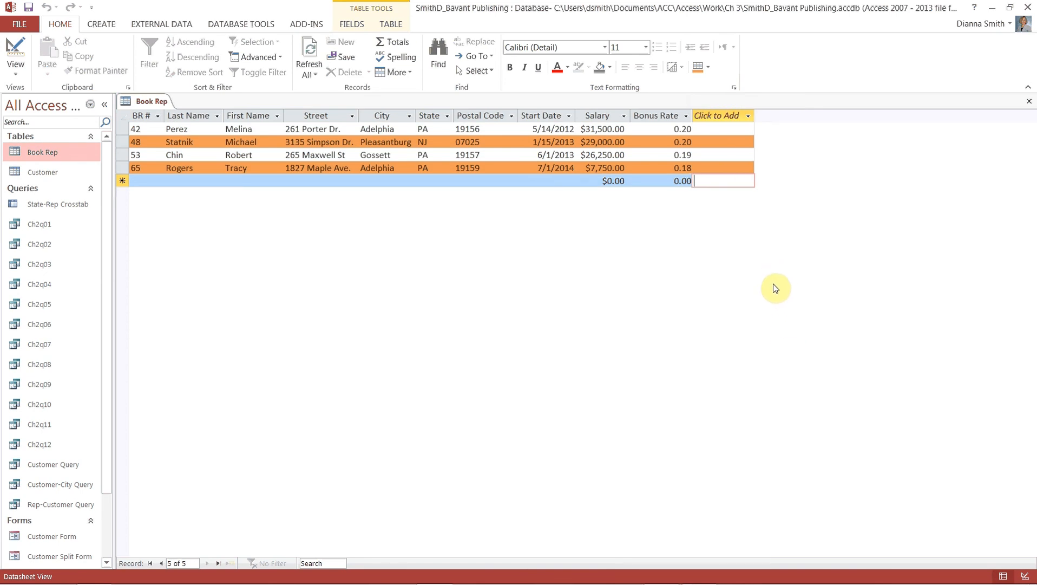
- Set the font color of the whole Book Rep datasheet to the blue in the last row of standard colors
{"action": "left_click", "coordinate": [125, 112]}
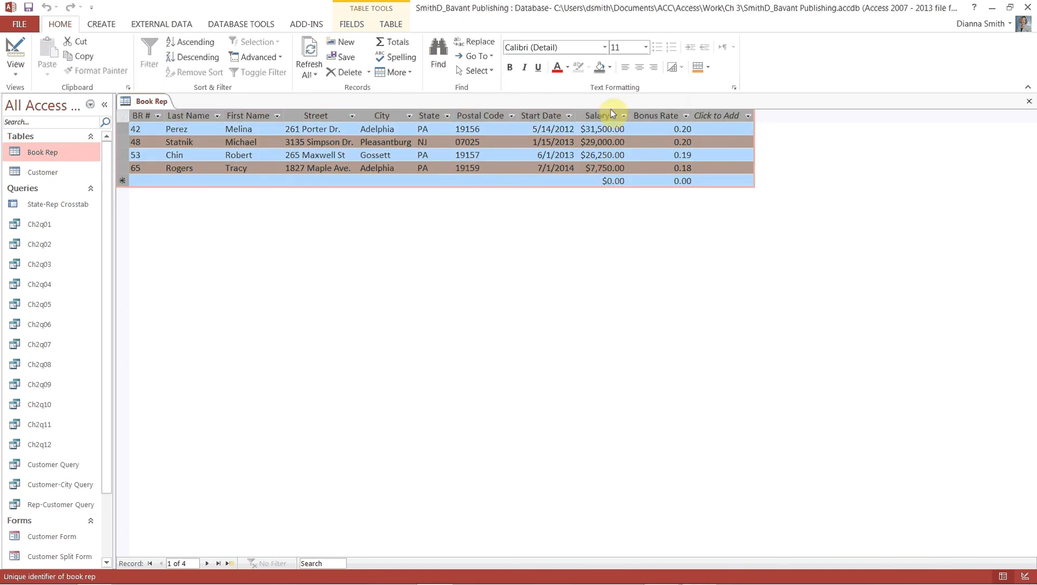
{"action": "left_click", "coordinate": [569, 67]}
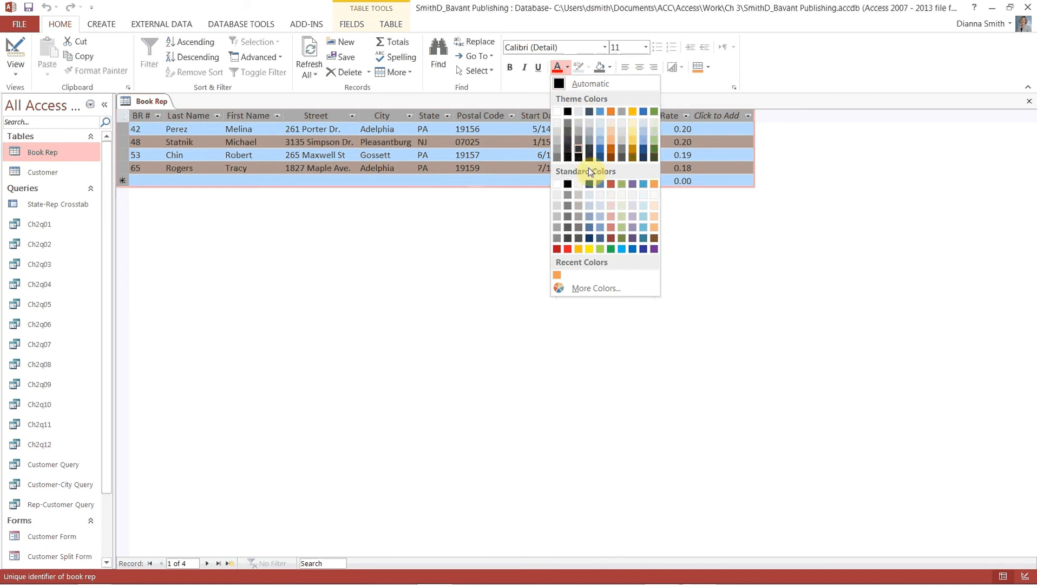
{"action": "left_click", "coordinate": [633, 251]}
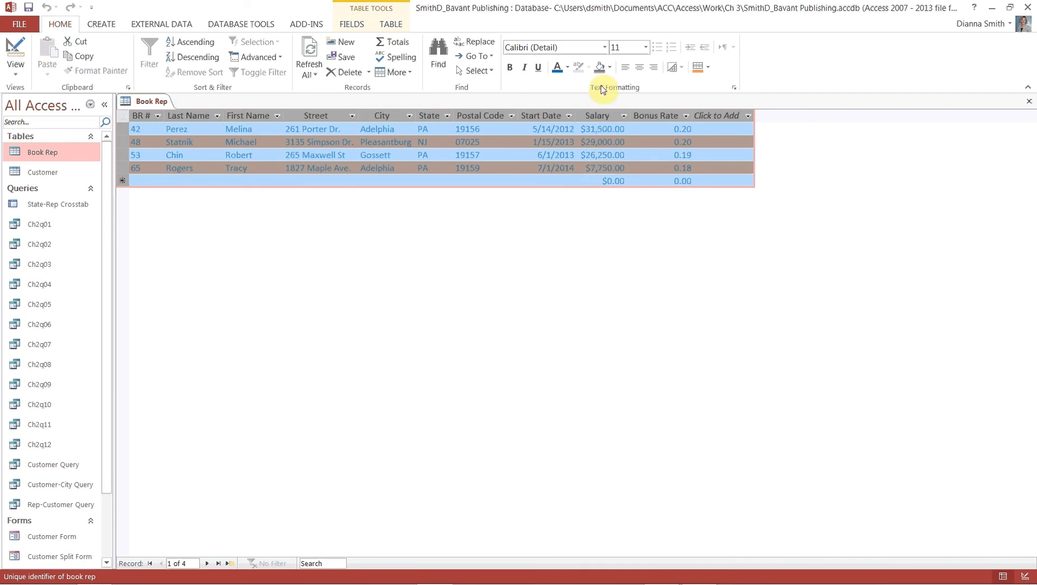
- Change the font of the whole Book Rep datasheet to Bodoni MT and fit all columns to their contents
{"action": "left_click", "coordinate": [605, 47]}
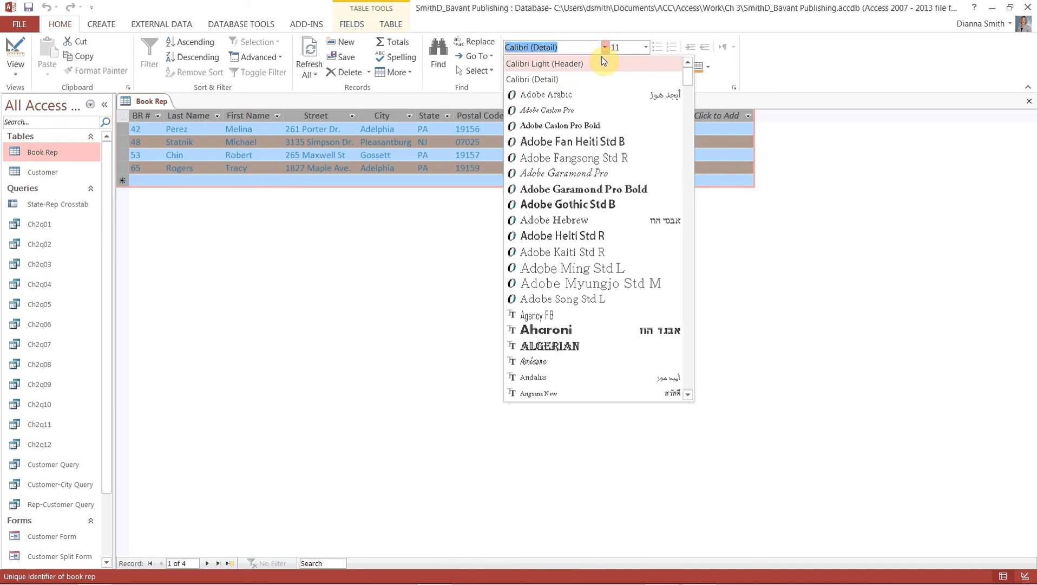
{"action": "type", "text": "B"}
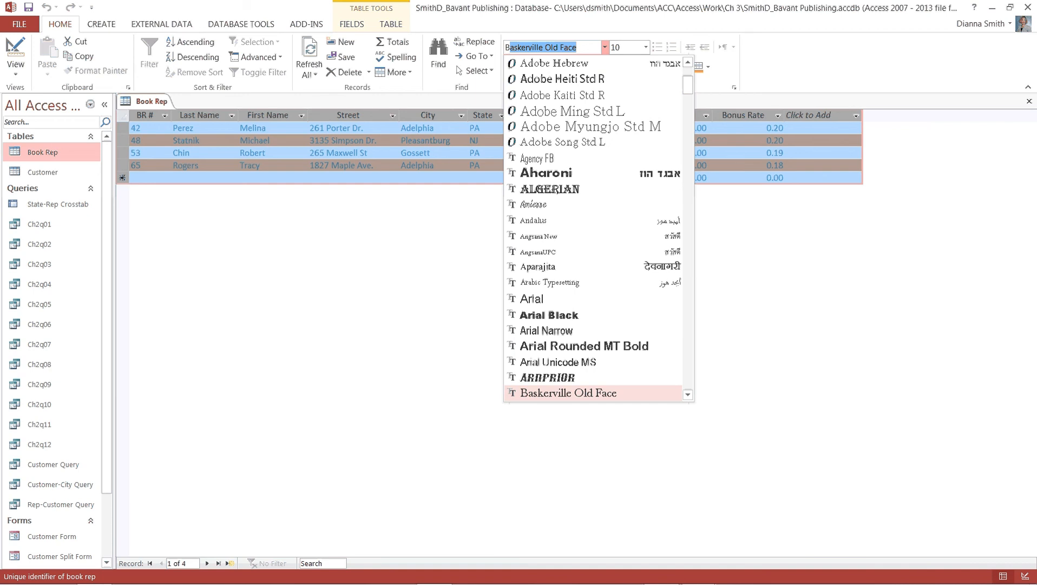
{"action": "type", "text": "odoni MT"}
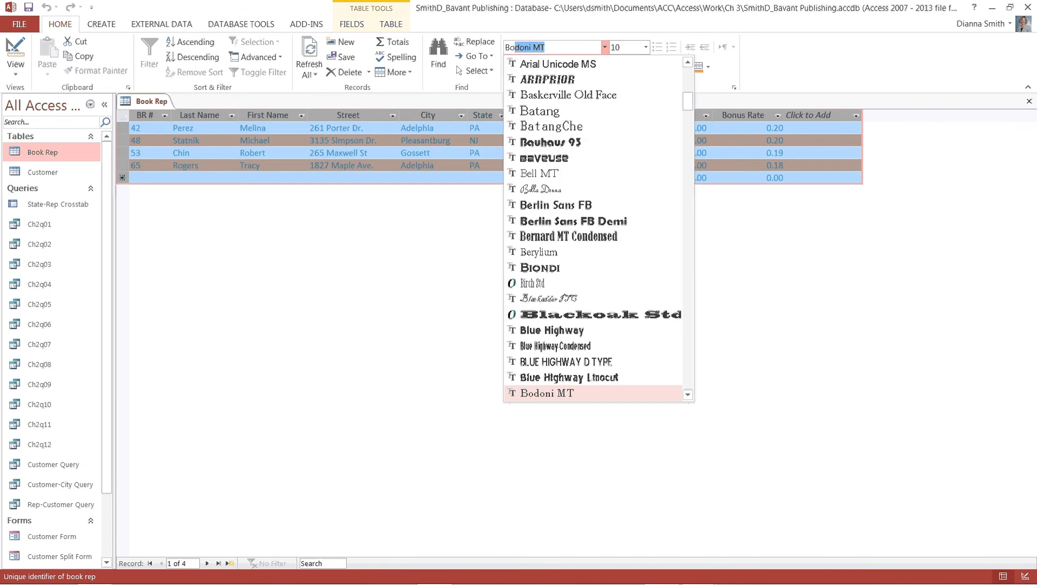
{"action": "left_click", "coordinate": [543, 392]}
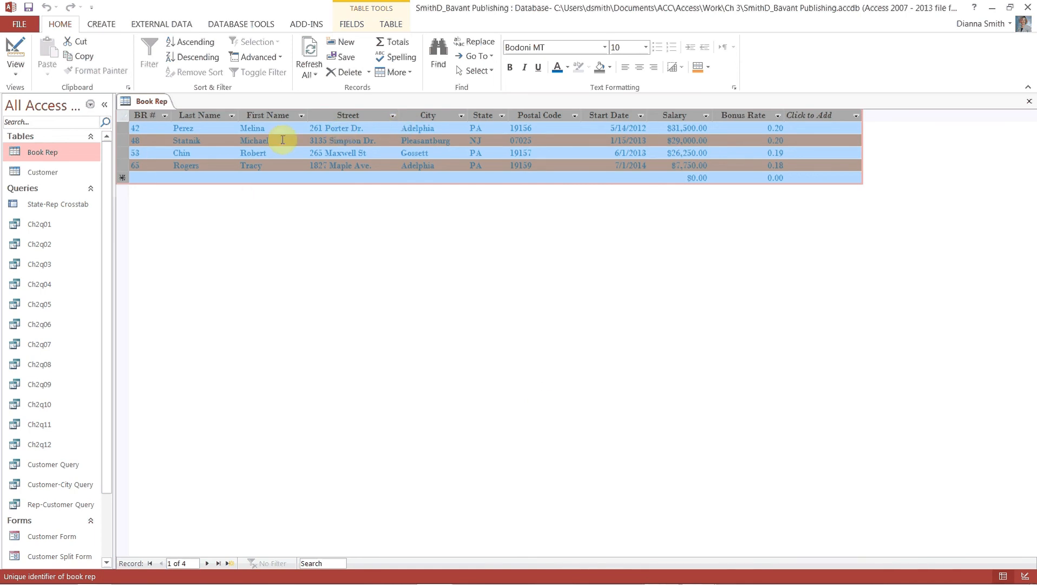
{"action": "double_click", "coordinate": [173, 116]}
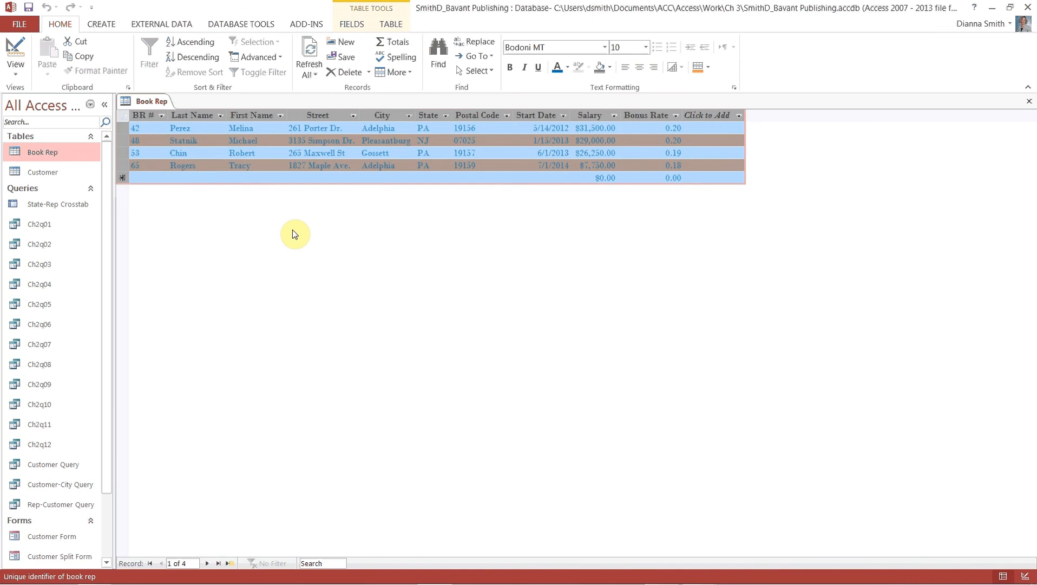
{"action": "left_click", "coordinate": [255, 178]}
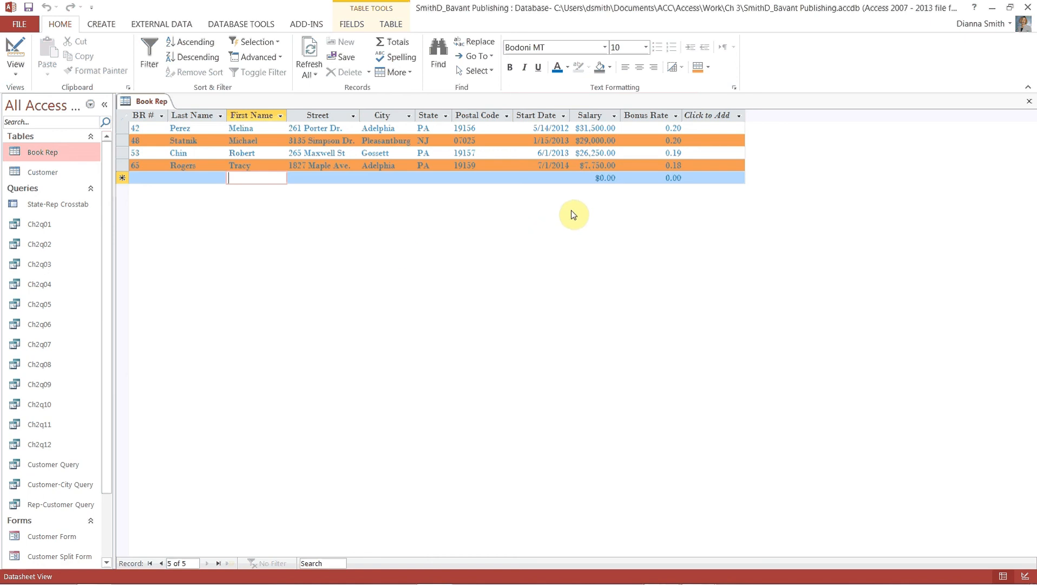
- Close the Book Rep table without saving its layout changes
{"action": "left_click", "coordinate": [1030, 102]}
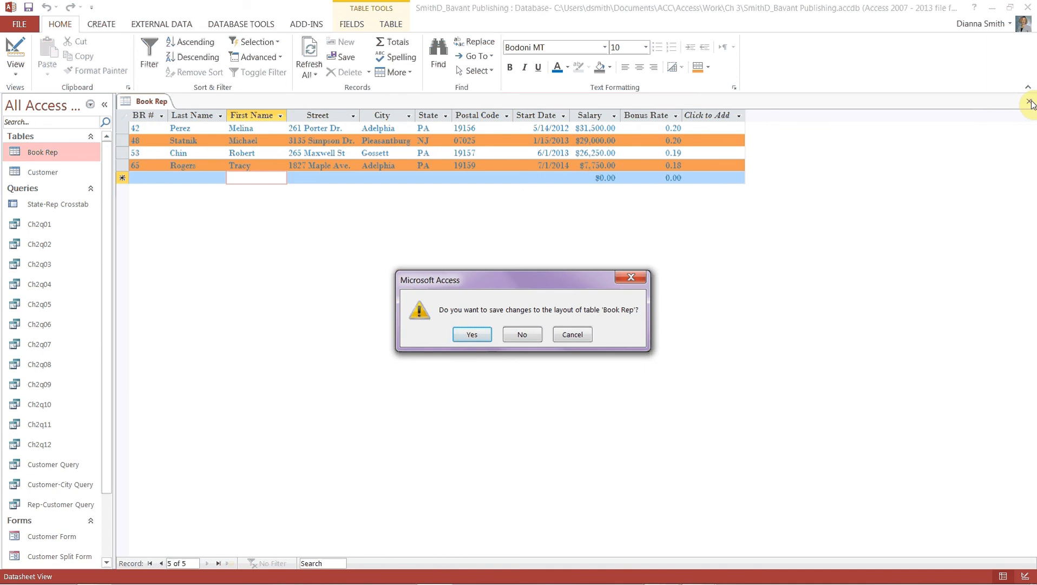
{"action": "left_click", "coordinate": [527, 337]}
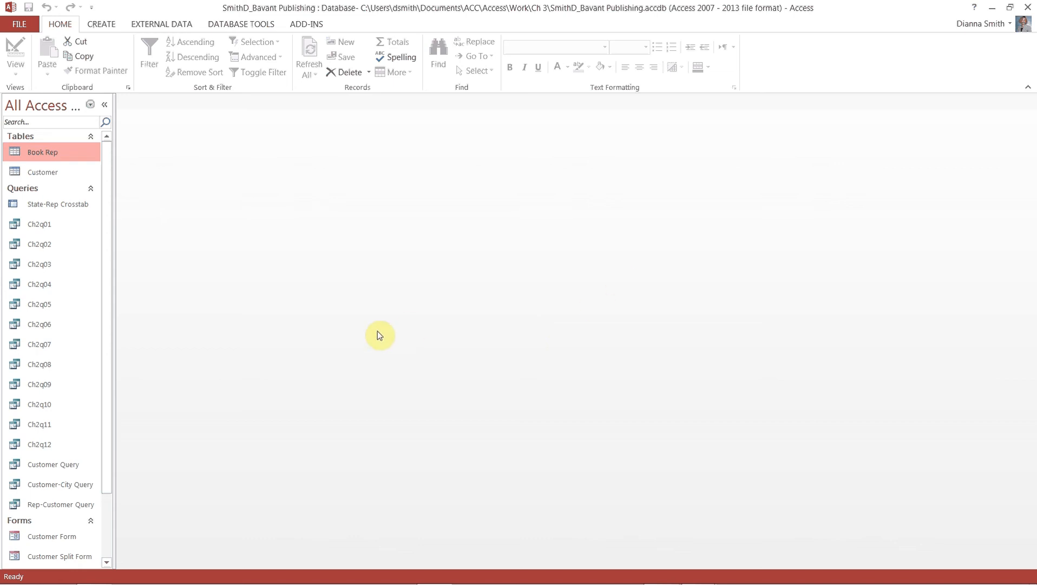
- Create a query in Design View based on the Customer table and enlarge its field list to show all fields
{"action": "left_click", "coordinate": [43, 176]}
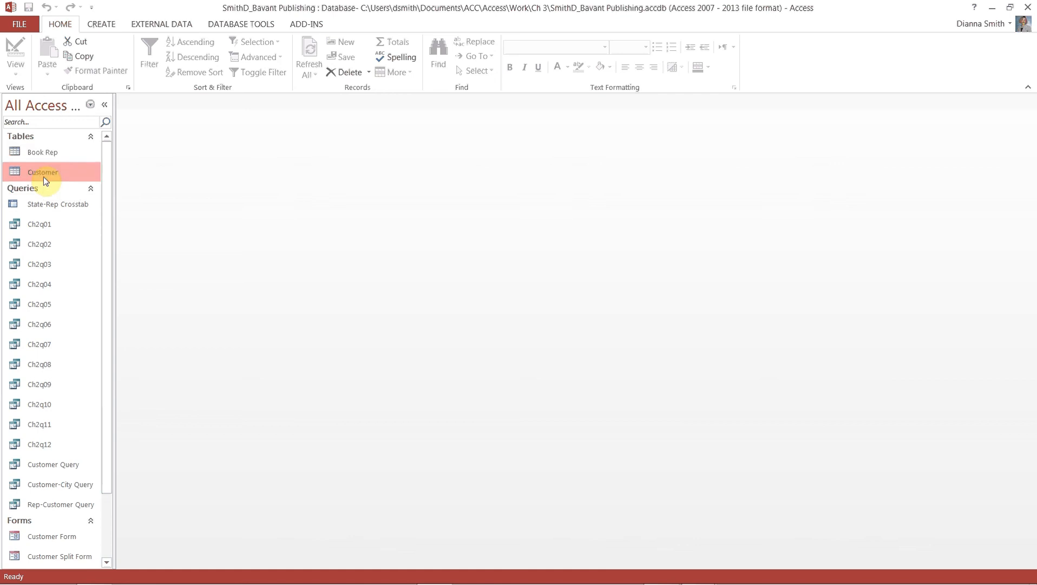
{"action": "left_click", "coordinate": [109, 25]}
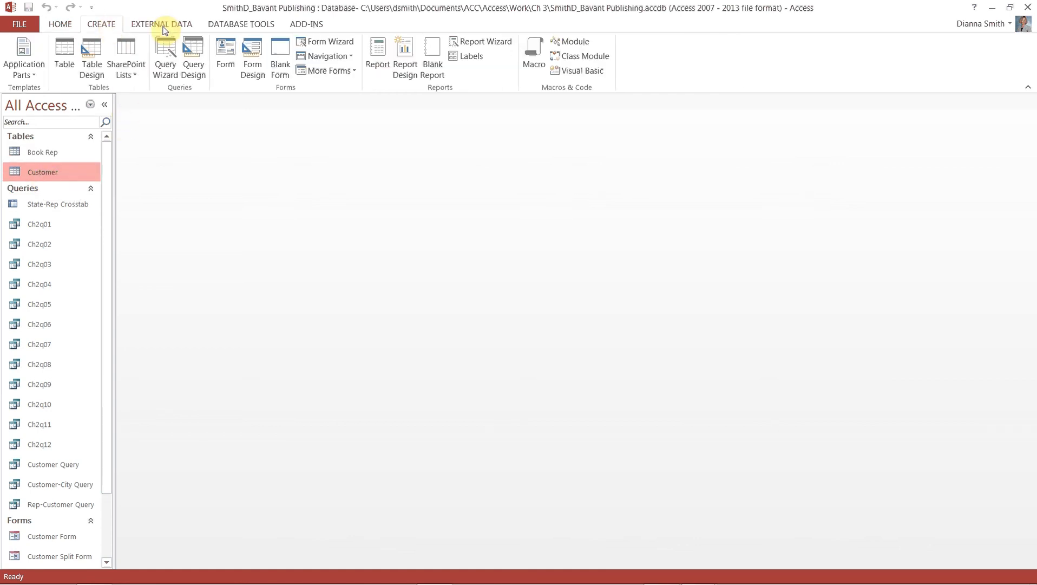
{"action": "left_click", "coordinate": [194, 59]}
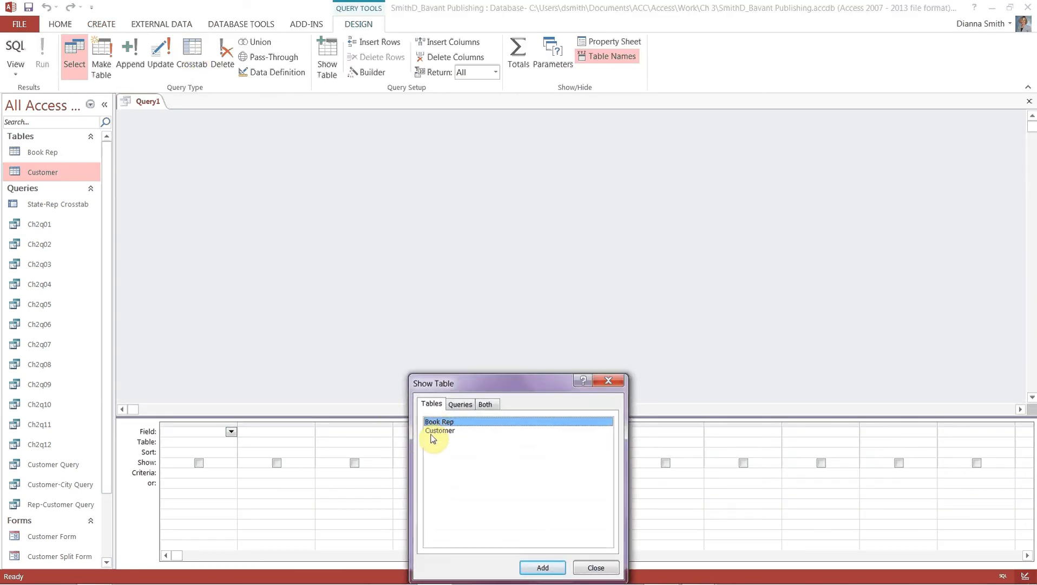
{"action": "double_click", "coordinate": [432, 433]}
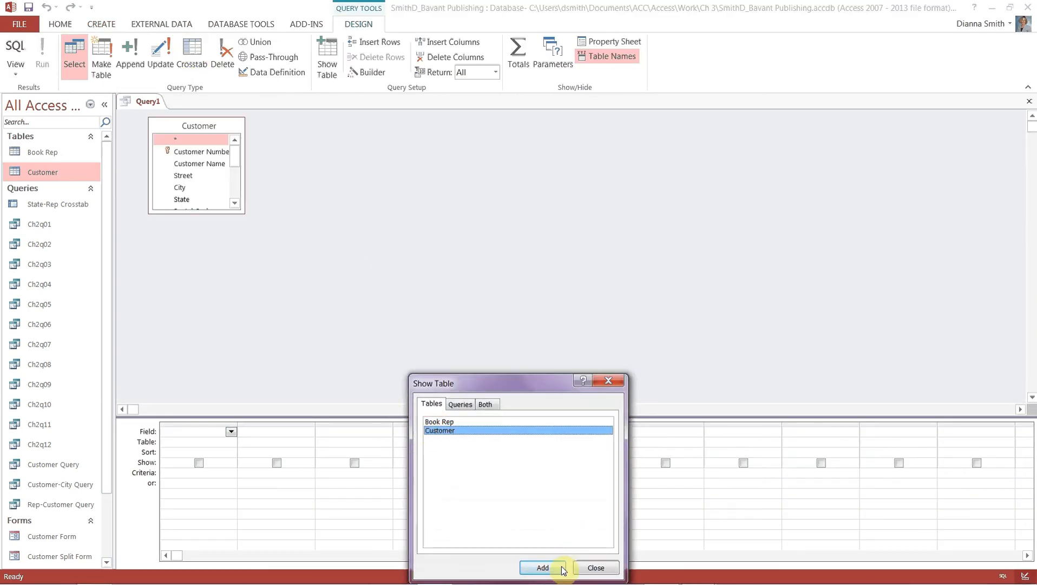
{"action": "left_click", "coordinate": [595, 567]}
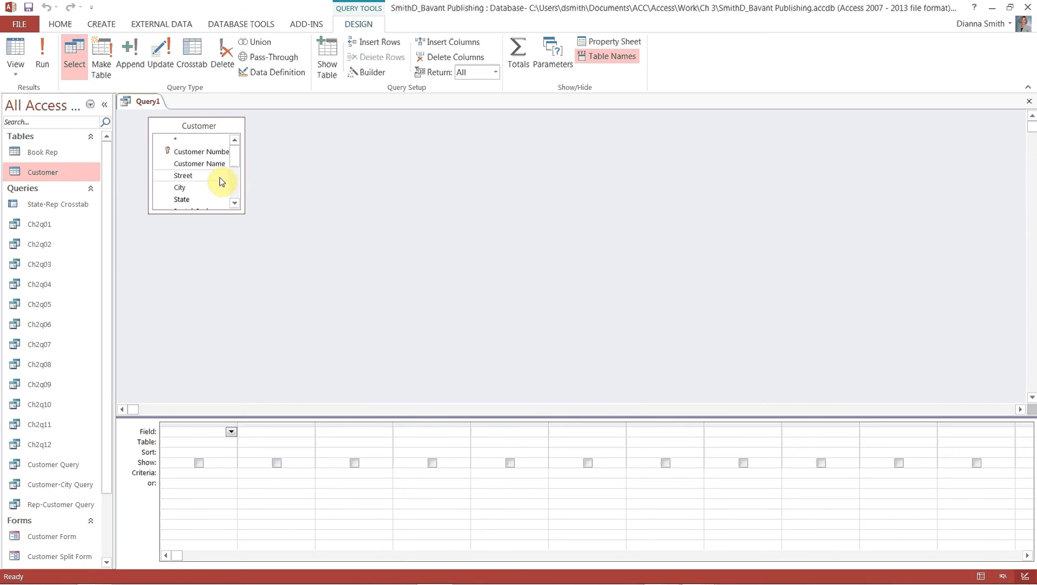
{"action": "left_click_drag", "start_coordinate": [229, 211], "coordinate": [284, 325]}
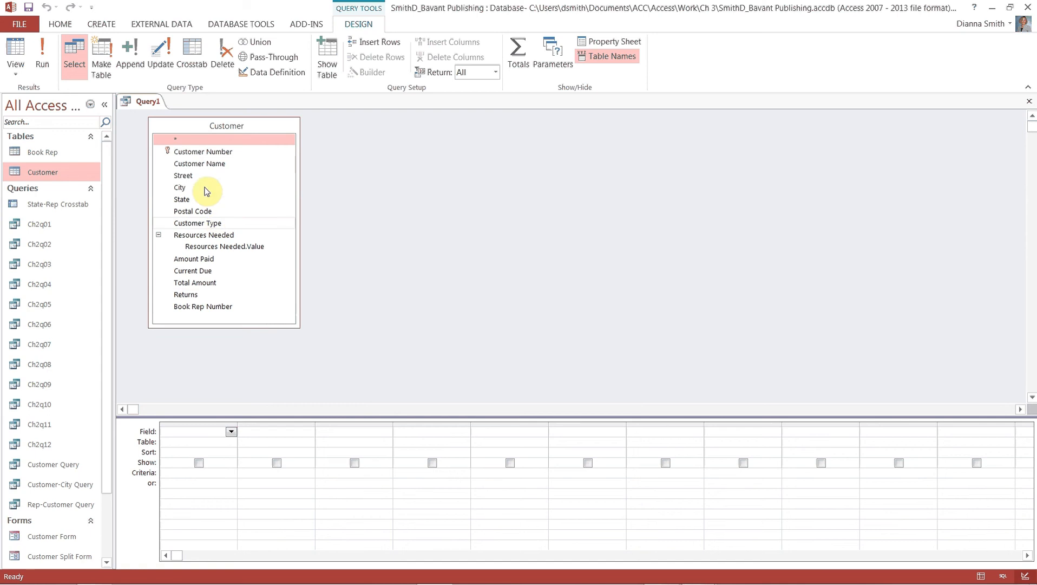
- Add Customer Number, Customer Name, Customer Type and Resources Needed to the query grid and run the query
{"action": "double_click", "coordinate": [200, 154]}
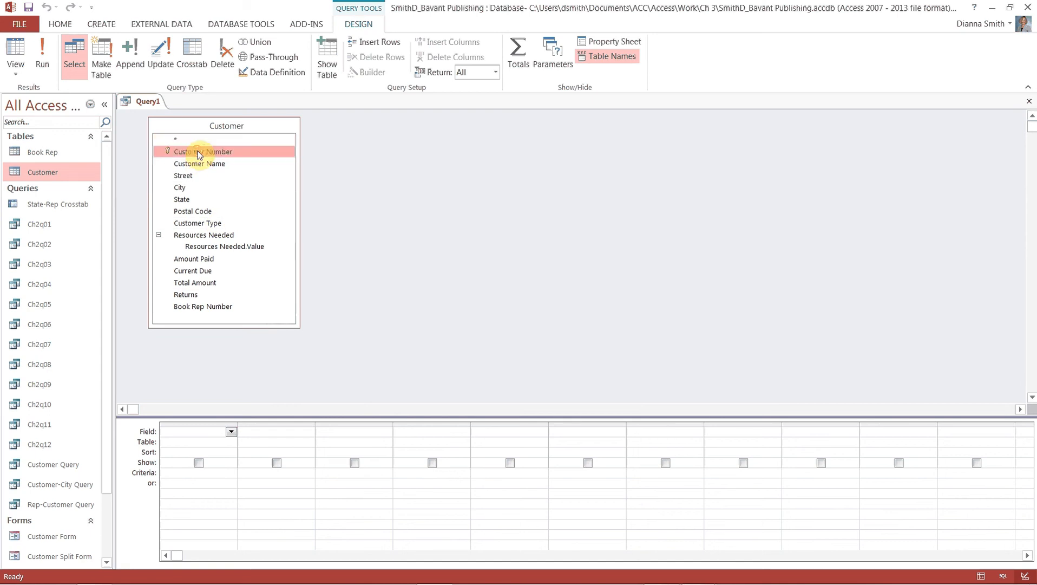
{"action": "double_click", "coordinate": [201, 164]}
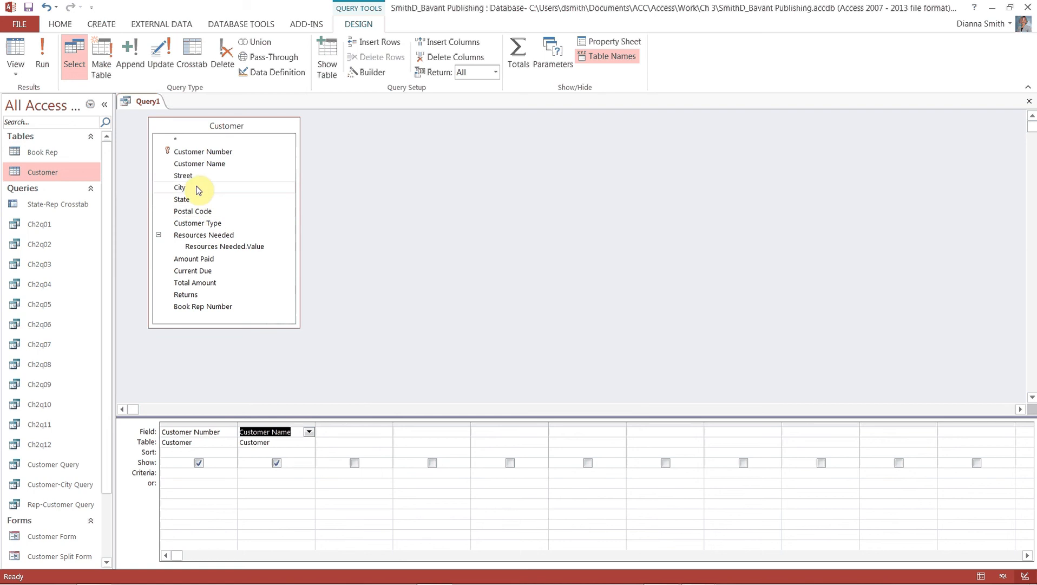
{"action": "double_click", "coordinate": [195, 226]}
{"action": "double_click", "coordinate": [195, 236]}
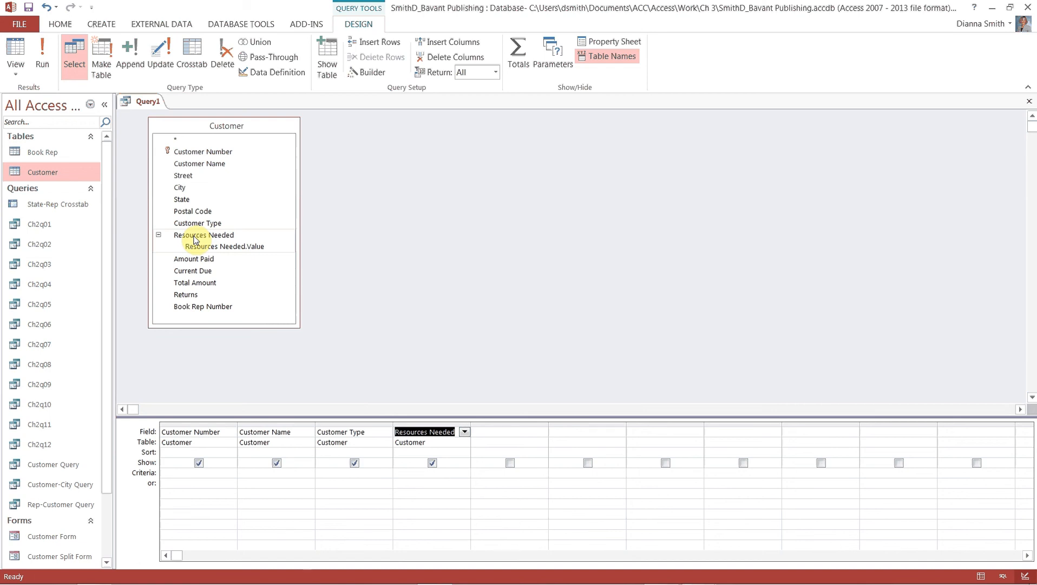
{"action": "left_click", "coordinate": [44, 61]}
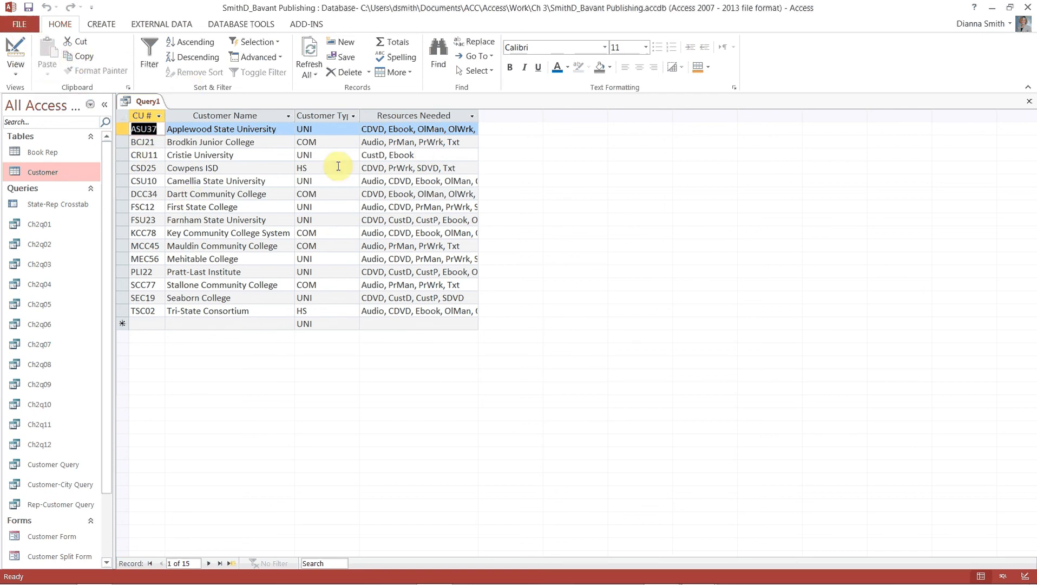
- Fit the Resources Needed column to its contents and save the query as Ch3q01
{"action": "double_click", "coordinate": [479, 115]}
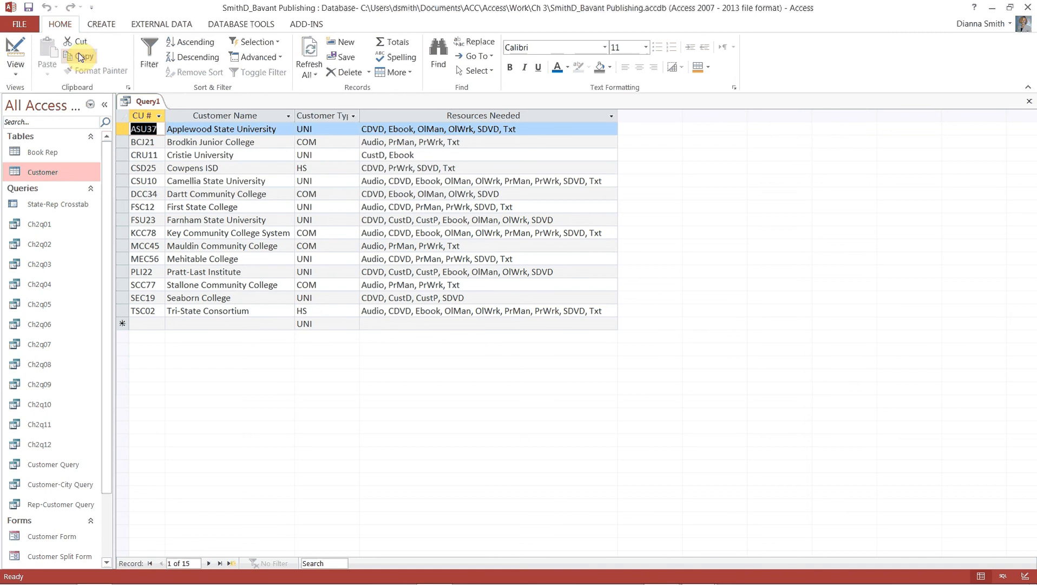
{"action": "left_click", "coordinate": [27, 8]}
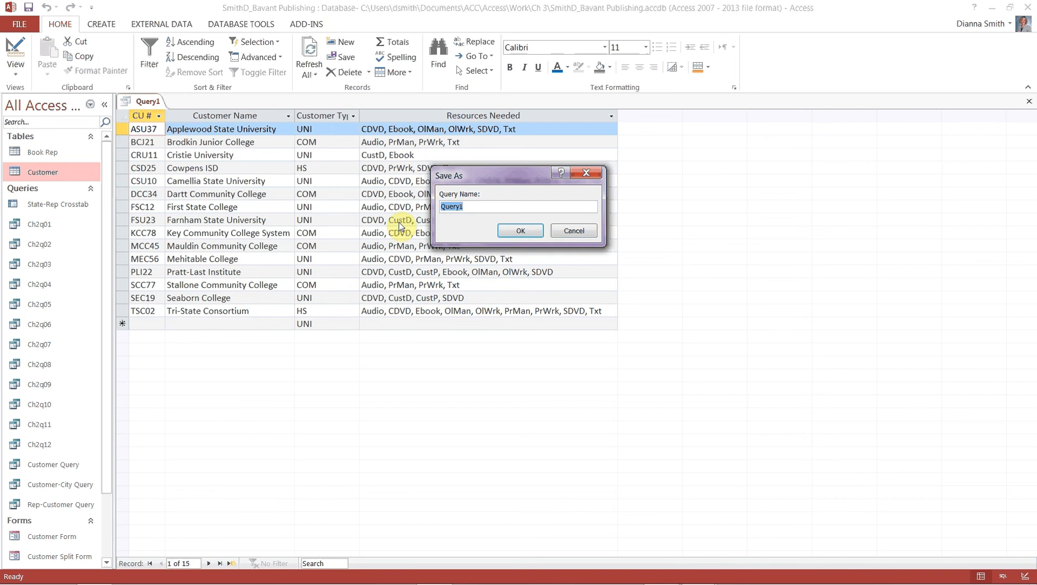
{"action": "type", "text": "Ch3q01"}
{"action": "left_click", "coordinate": [523, 231]}
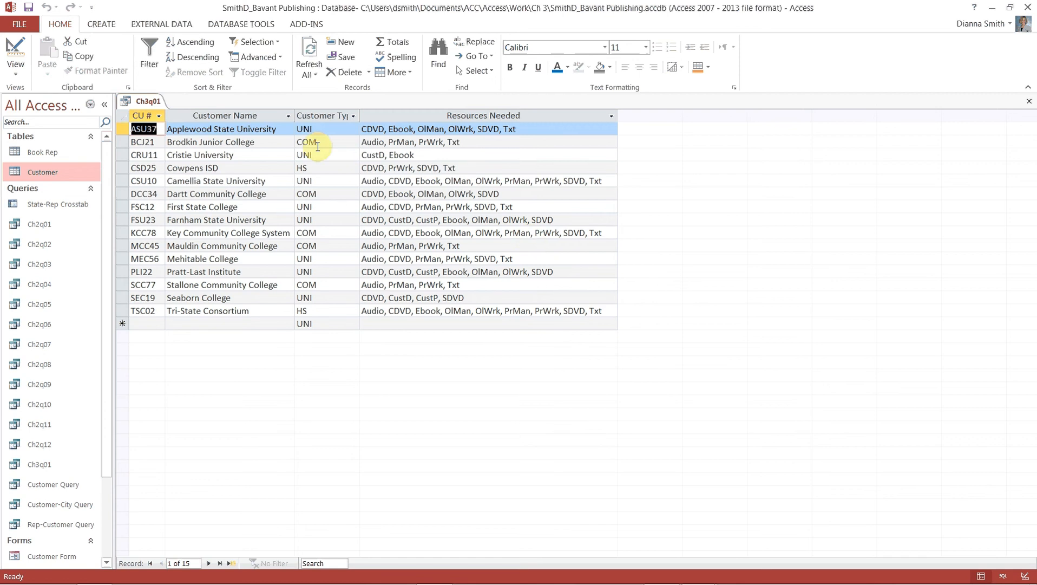
- In the query's design, change the Resources Needed field to Resources Needed.Value and run the query
{"action": "left_click", "coordinate": [16, 47]}
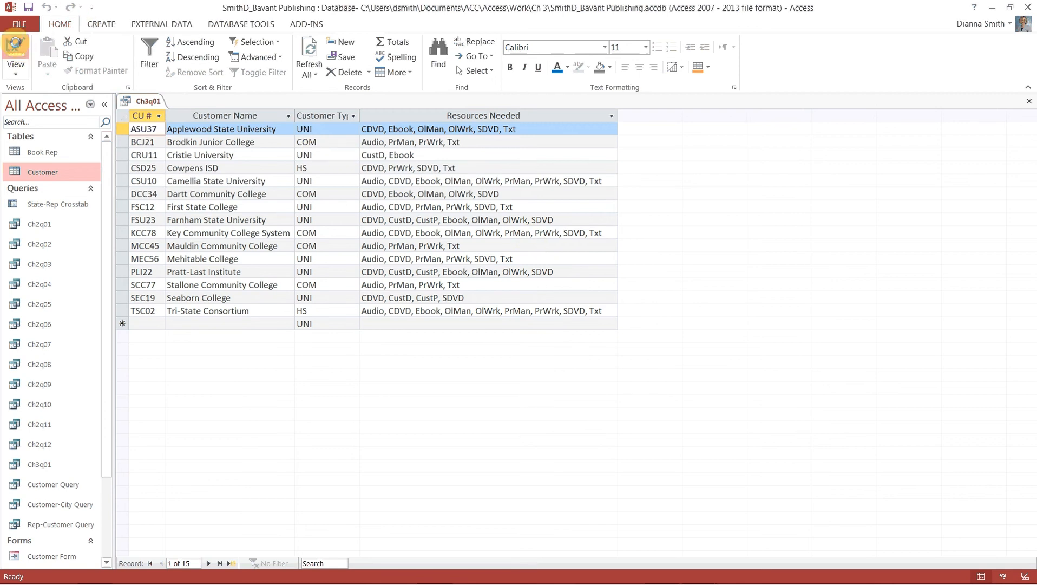
{"action": "left_click", "coordinate": [105, 108]}
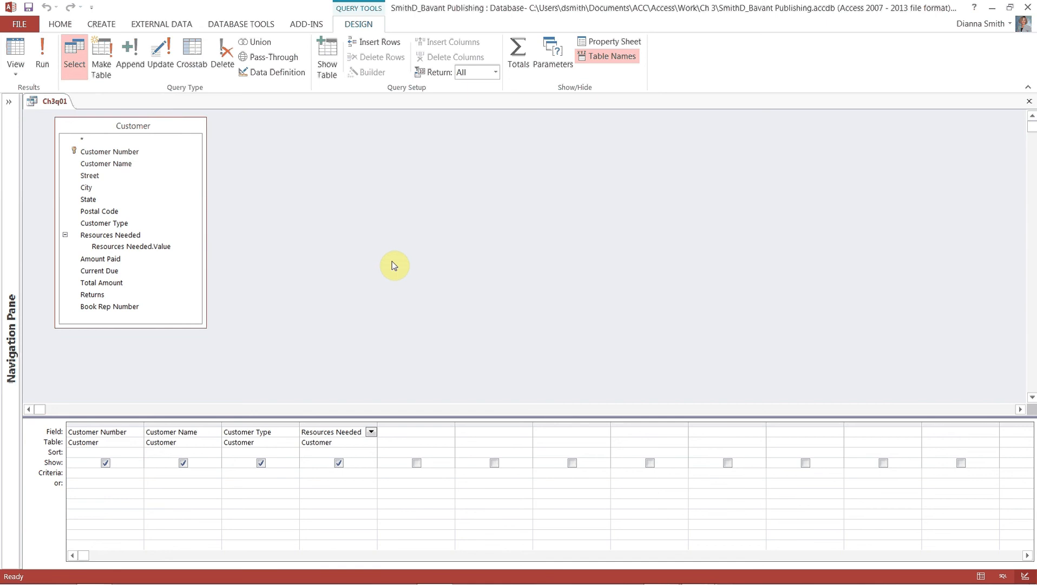
{"action": "left_click", "coordinate": [363, 431]}
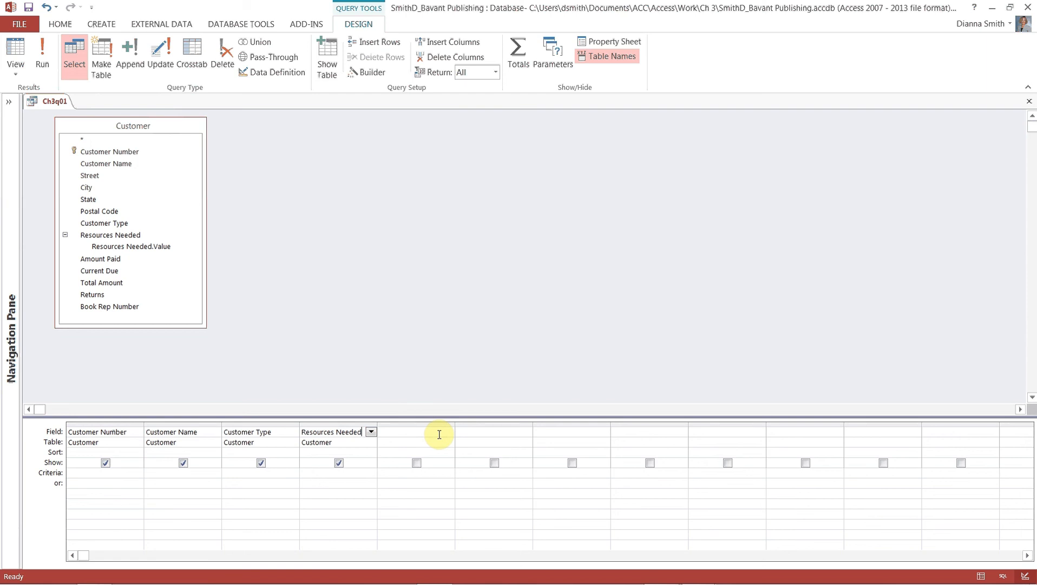
{"action": "type", "text": ".v"}
{"action": "left_click", "coordinate": [439, 434]}
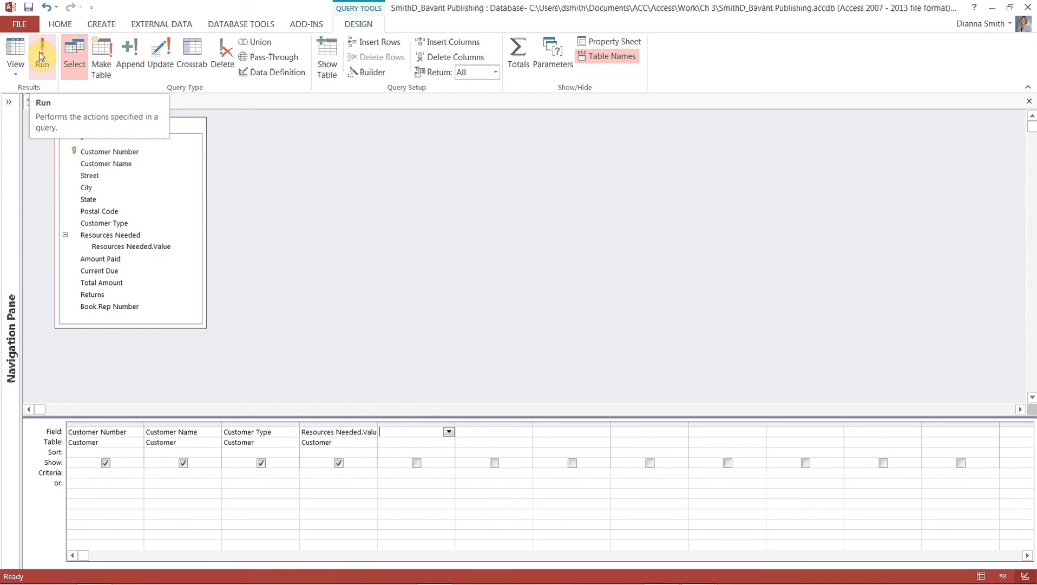
{"action": "left_click", "coordinate": [44, 66]}
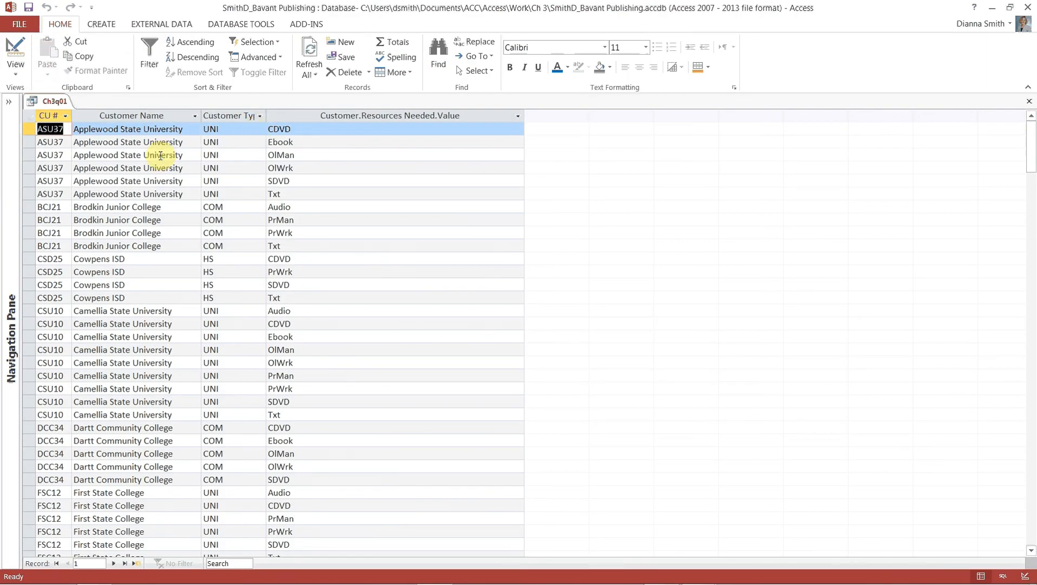
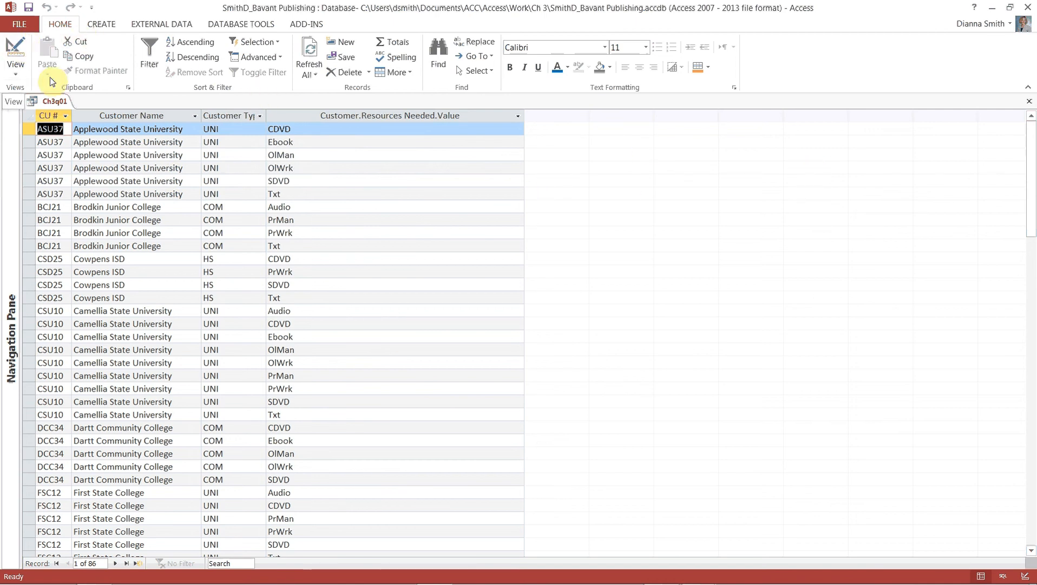
- Save the modified query as a new query object named Ch3q02 and close it
{"action": "left_click", "coordinate": [20, 22]}
{"action": "left_click", "coordinate": [33, 147]}
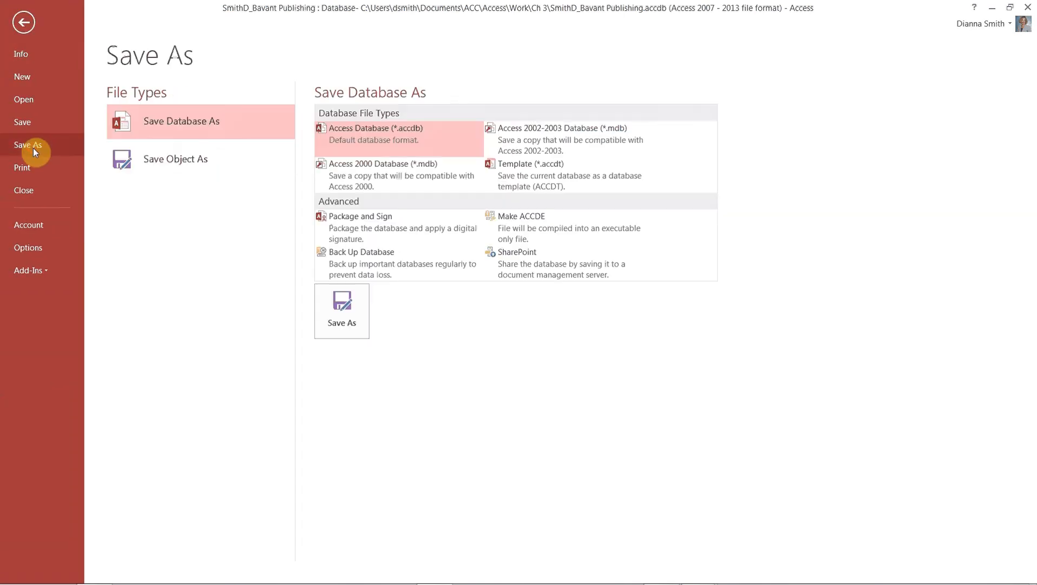
{"action": "left_click", "coordinate": [187, 159]}
{"action": "left_click", "coordinate": [355, 234]}
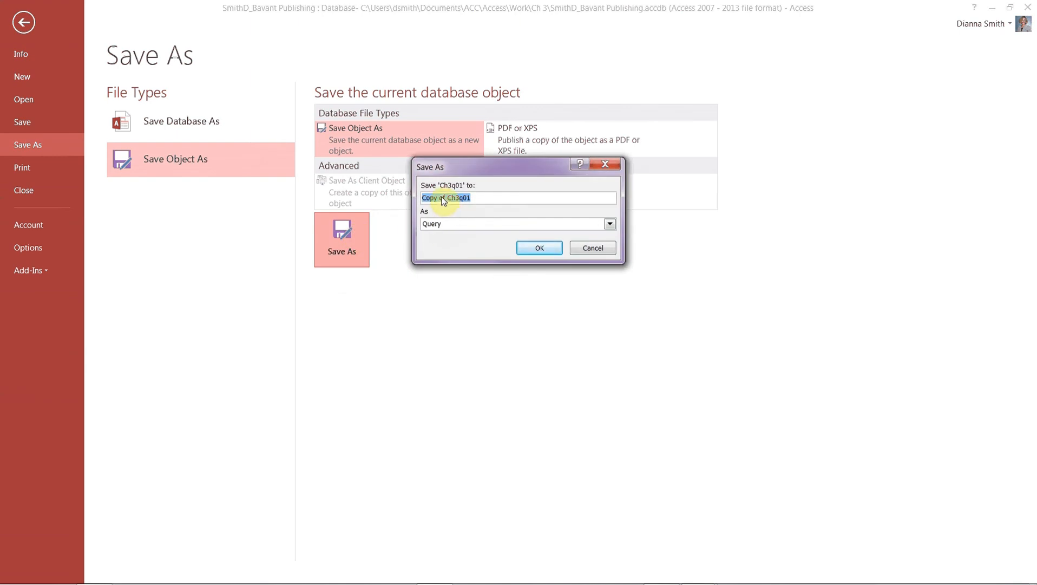
{"action": "left_click", "coordinate": [450, 198]}
{"action": "key", "text": "BackSpace"}
{"action": "key", "text": "BackSpace"}
{"action": "key", "text": "BackSpace"}
{"action": "key", "text": "BackSpace"}
{"action": "key", "text": "BackSpace"}
{"action": "key", "text": "BackSpace"}
{"action": "key", "text": "BackSpace"}
{"action": "key", "text": "BackSpace"}
{"action": "left_click", "coordinate": [456, 197]}
{"action": "key", "text": "BackSpace"}
{"action": "left_click", "coordinate": [546, 251]}
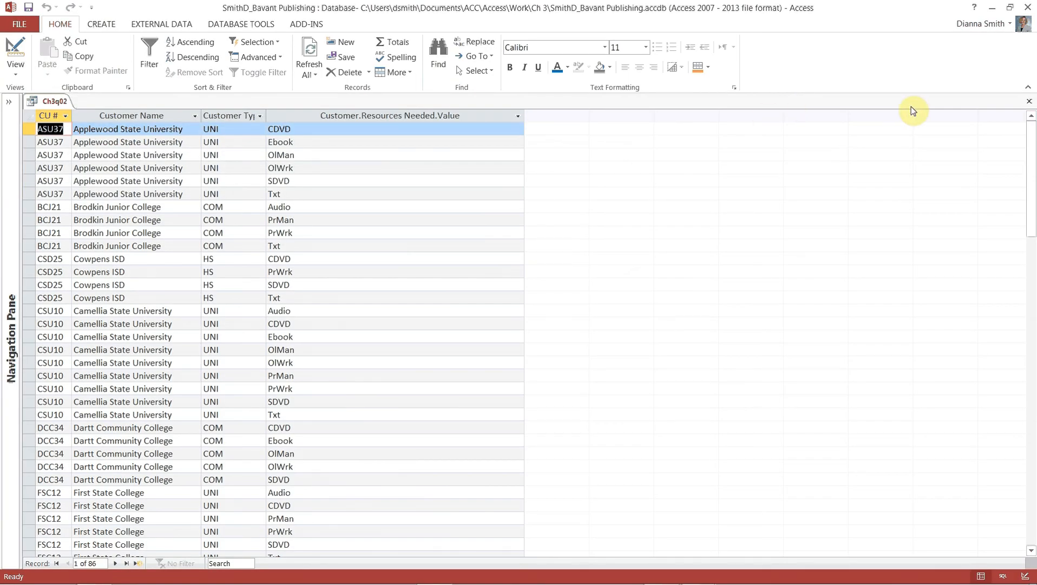
{"action": "left_click", "coordinate": [1029, 101]}
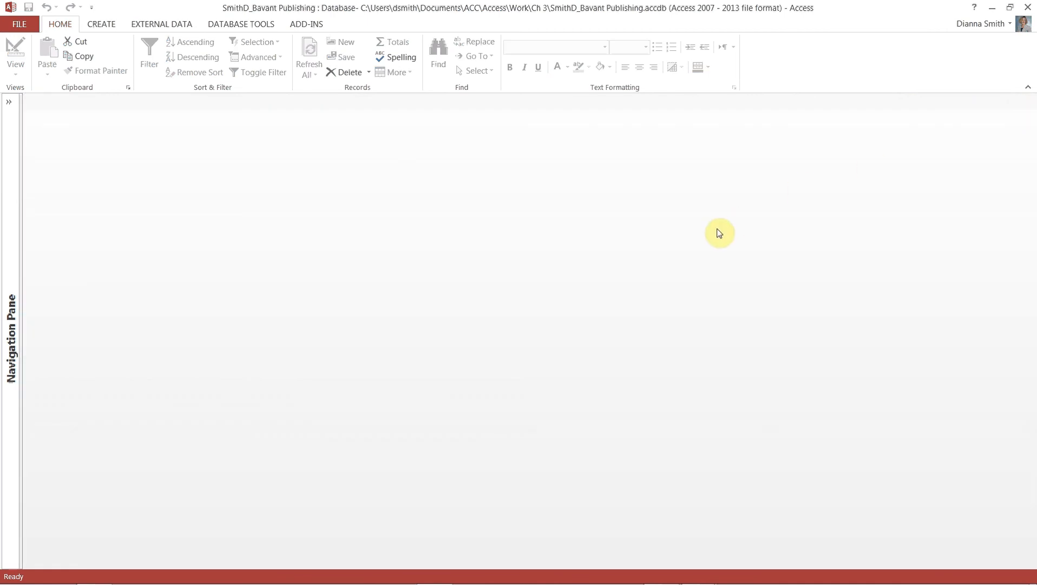